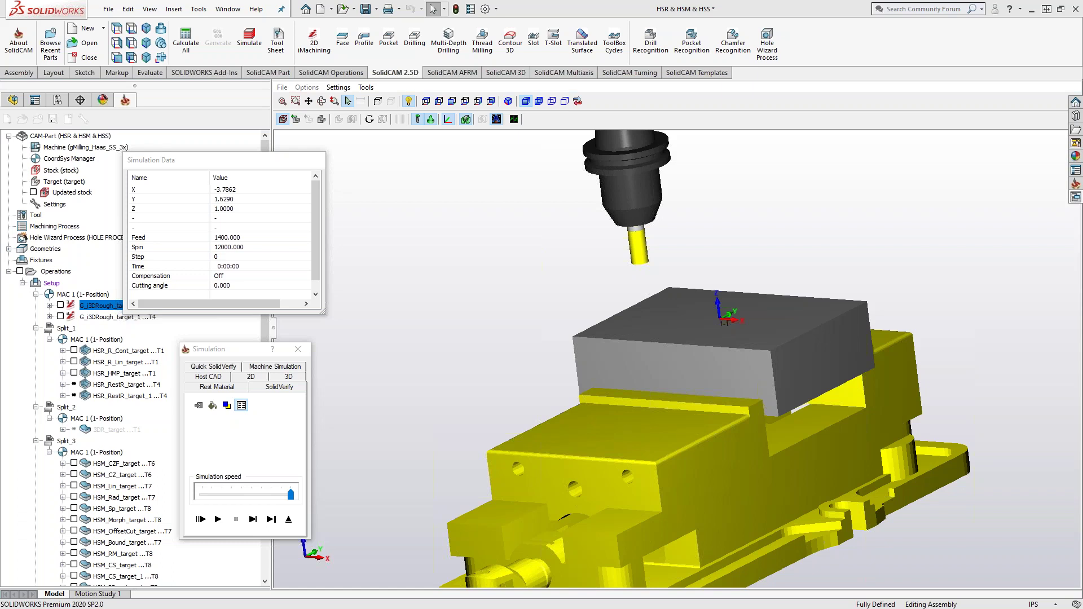
# Step: Toggle the tool holder's display in the simulation view, leaving both the holder and the tool hidden
pyautogui.click(432, 122)
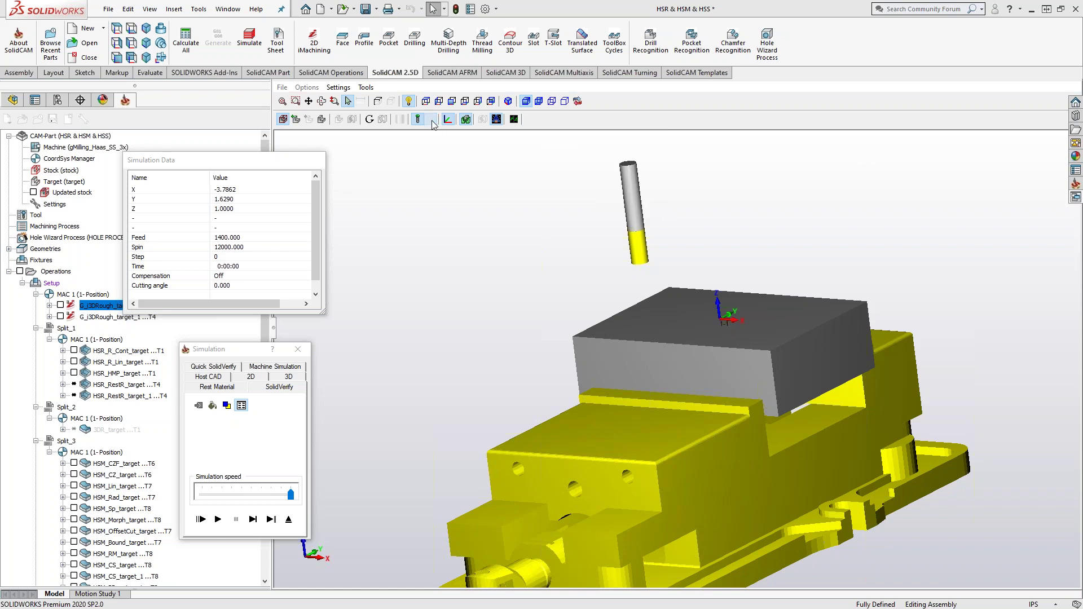
pyautogui.click(433, 122)
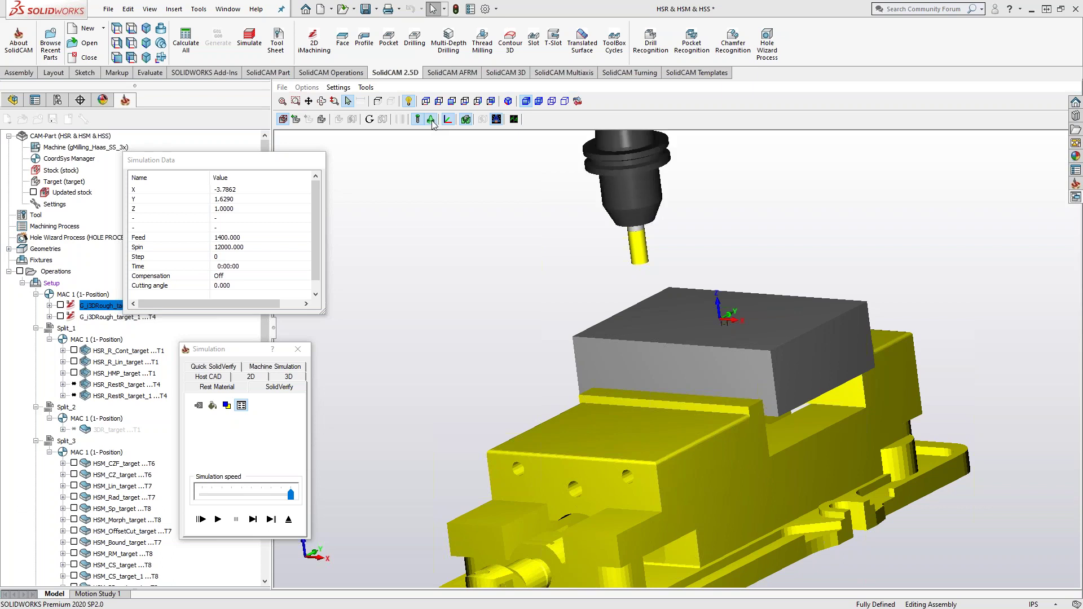
pyautogui.click(432, 122)
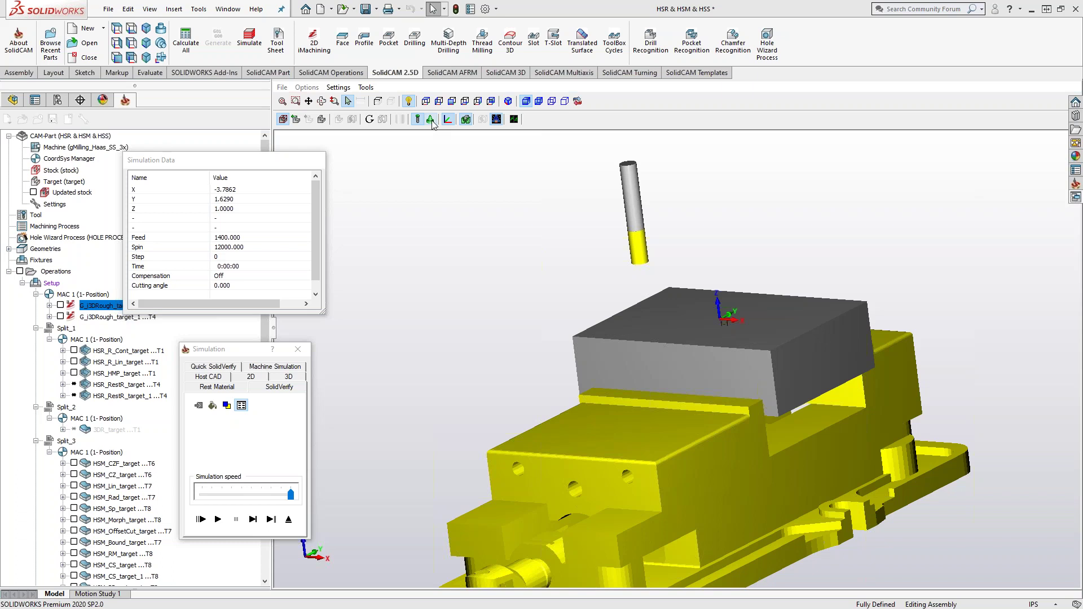
pyautogui.moveTo(627, 266); pyautogui.dragTo(645, 300, button='middle')
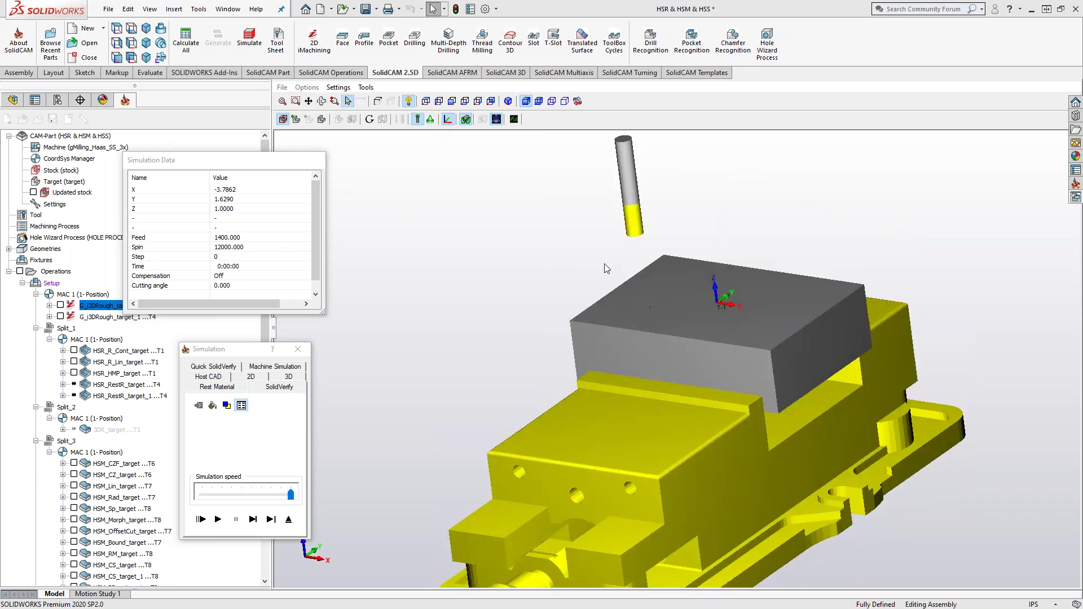
pyautogui.click(418, 121)
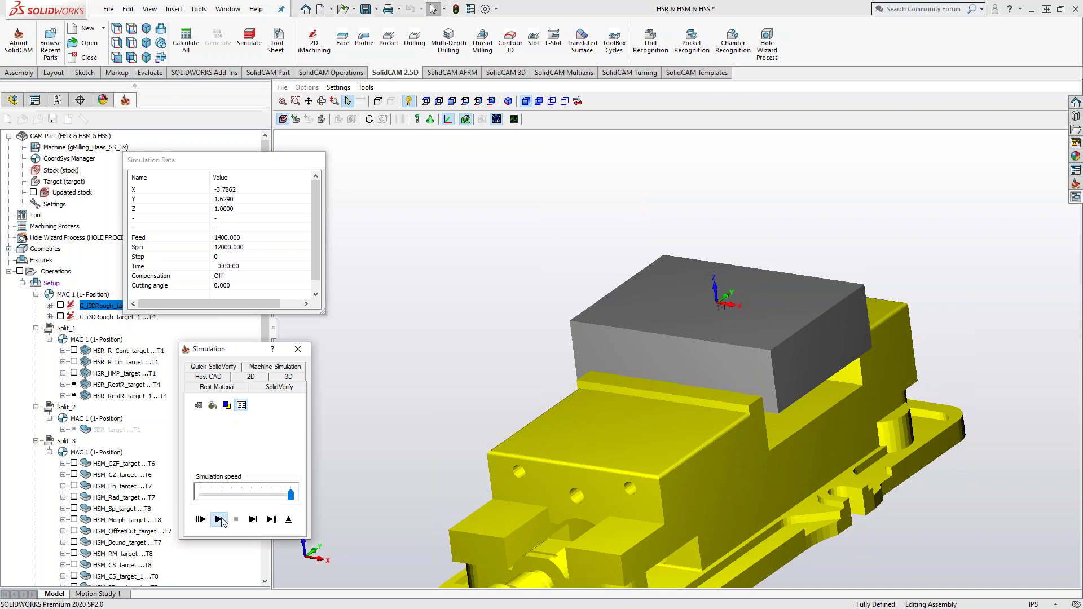
# Step: Play the SolidVerify simulation of the first roughing operation, and display the tool with its holder against the cut stock
pyautogui.click(219, 520)
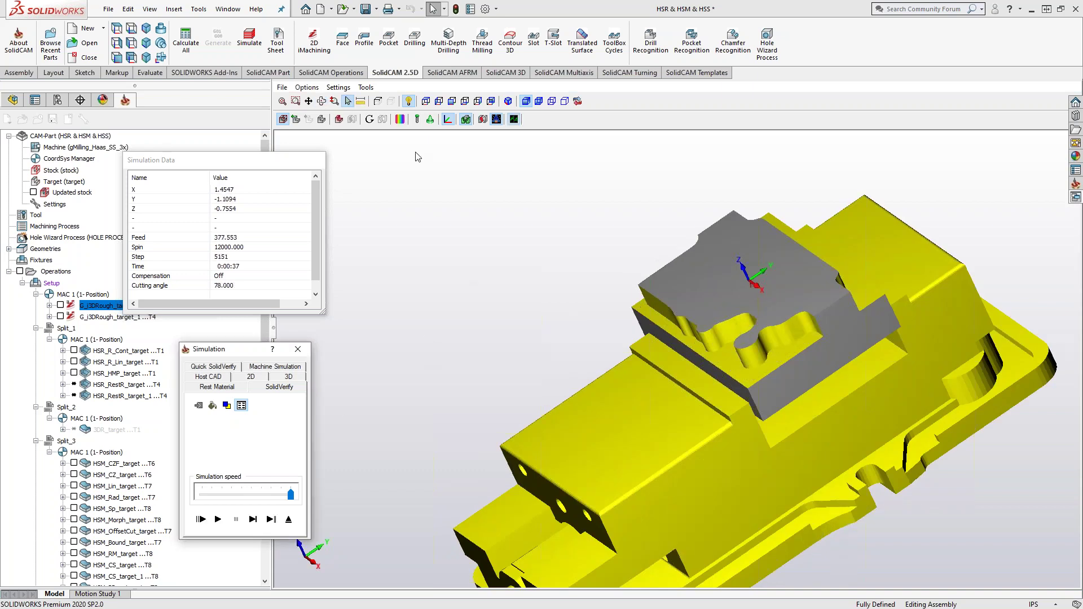
pyautogui.click(418, 119)
pyautogui.click(322, 101)
pyautogui.moveTo(648, 356); pyautogui.dragTo(642, 343)
pyautogui.press('Escape')
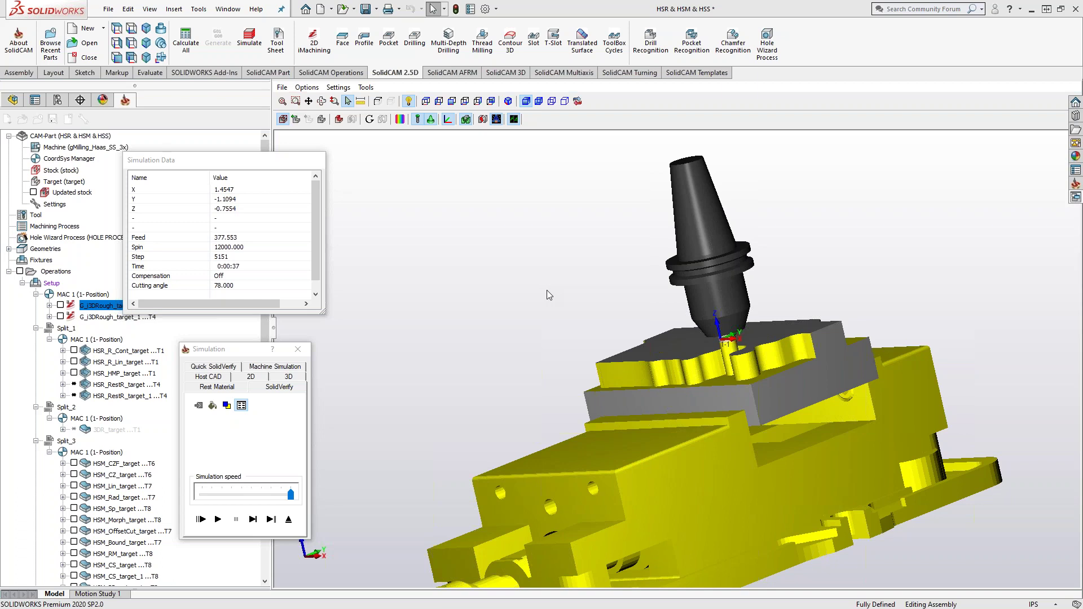
# Step: Exit the simulation and add a new end mill to the part tool table
pyautogui.click(289, 519)
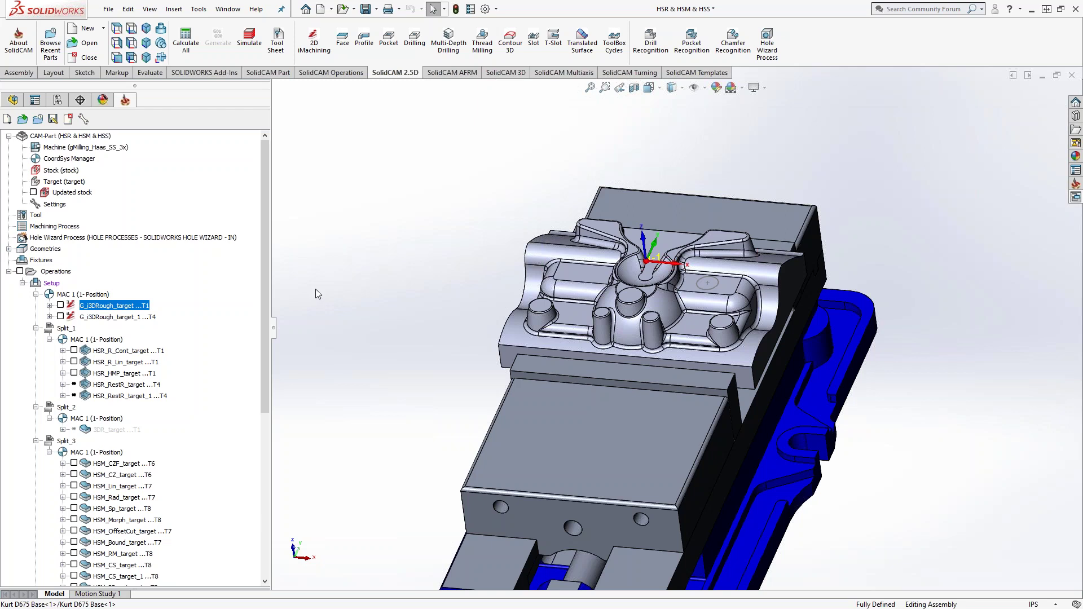
pyautogui.doubleClick(31, 213)
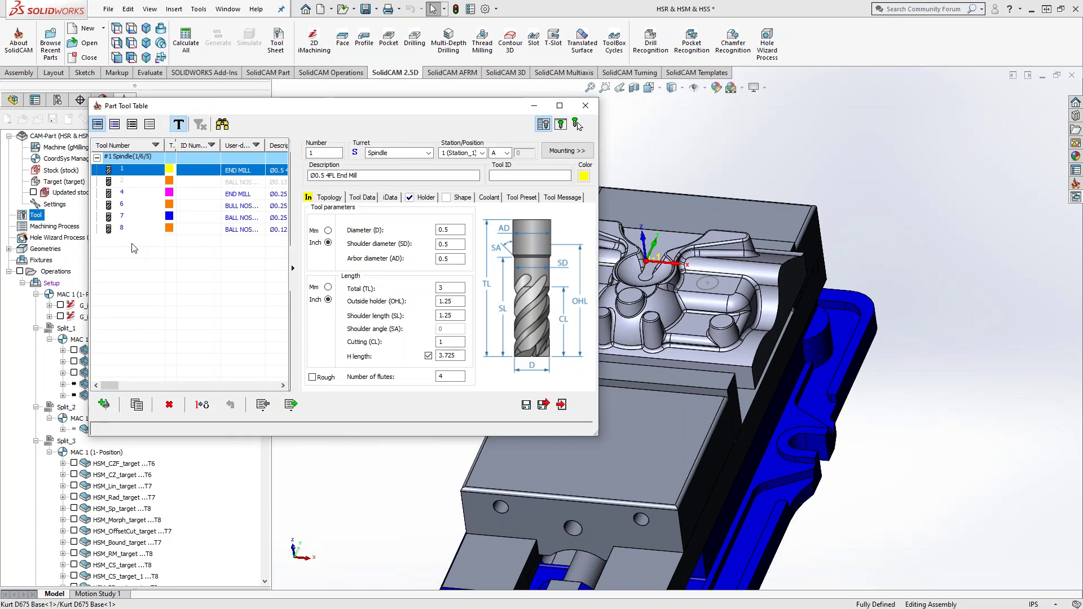
pyautogui.click(105, 404)
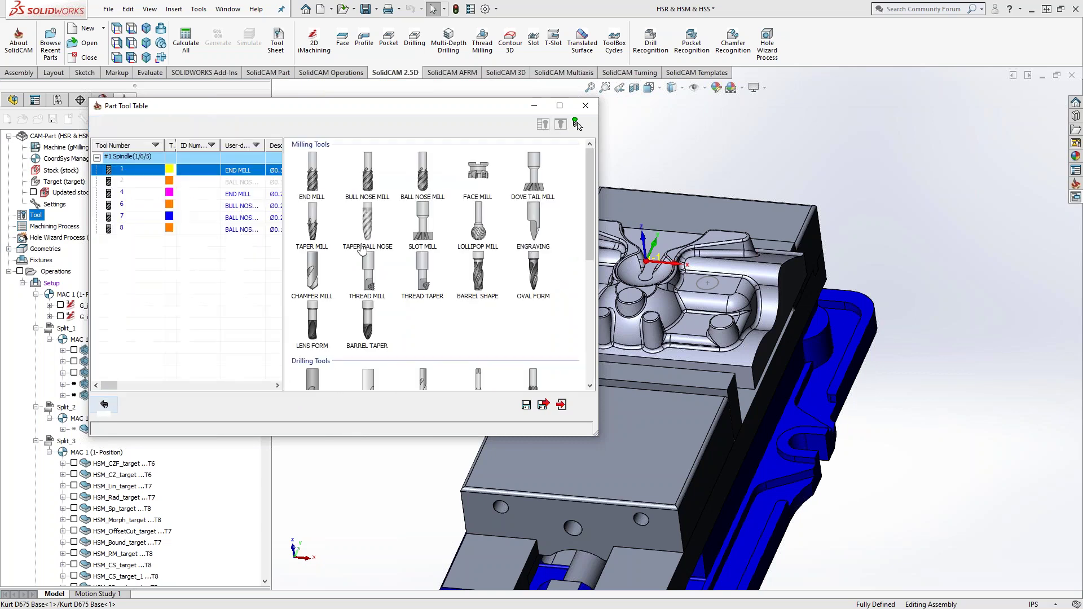
pyautogui.click(313, 180)
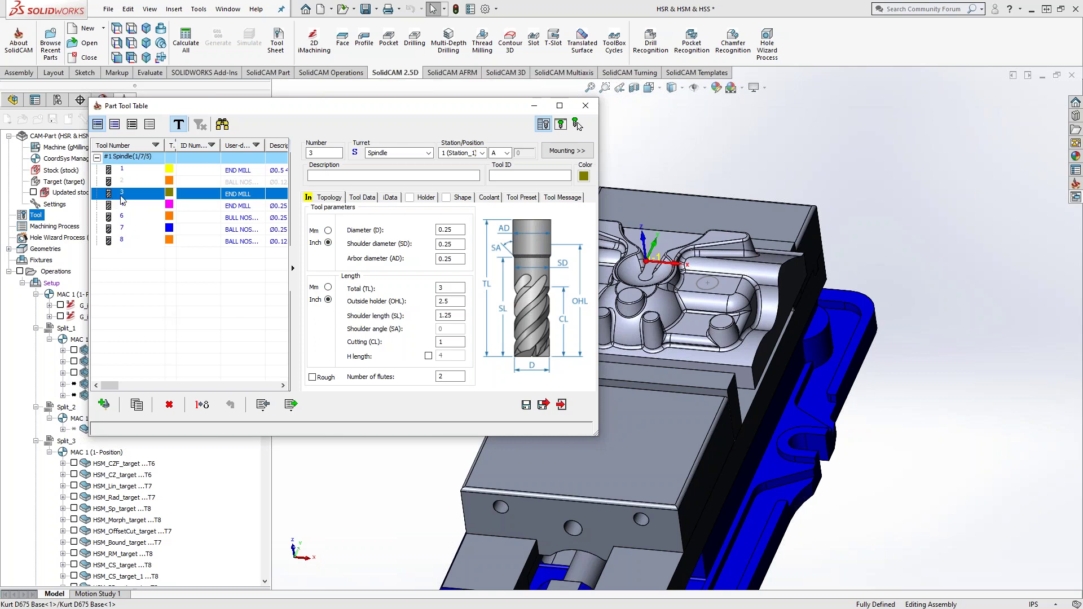
# Step: Assign the 2.25" Long holder from the global 1/4" Endmill holders to the new end mill
pyautogui.click(424, 199)
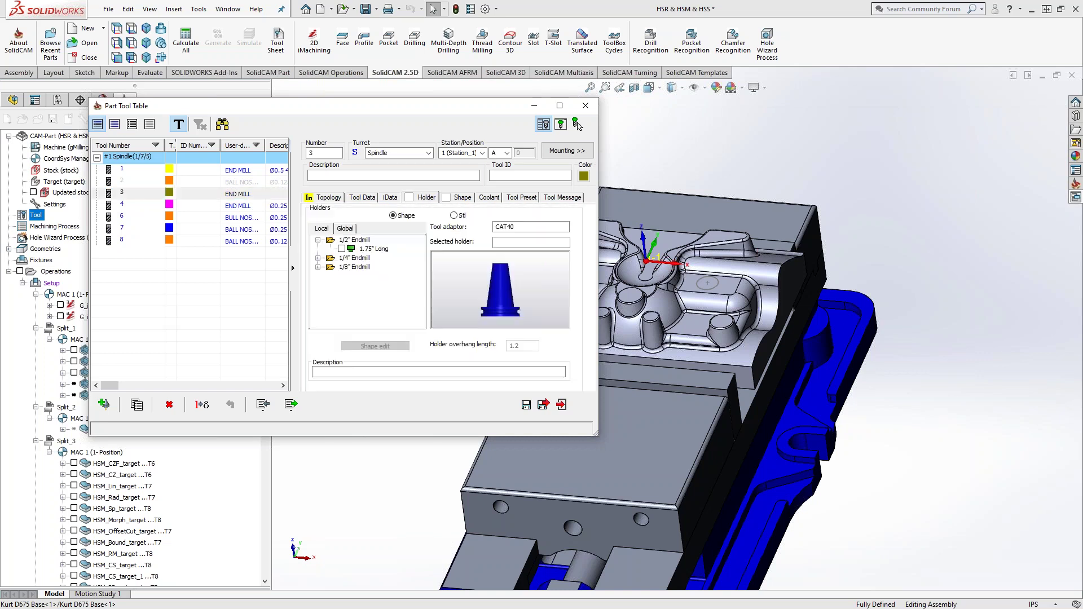
pyautogui.click(349, 229)
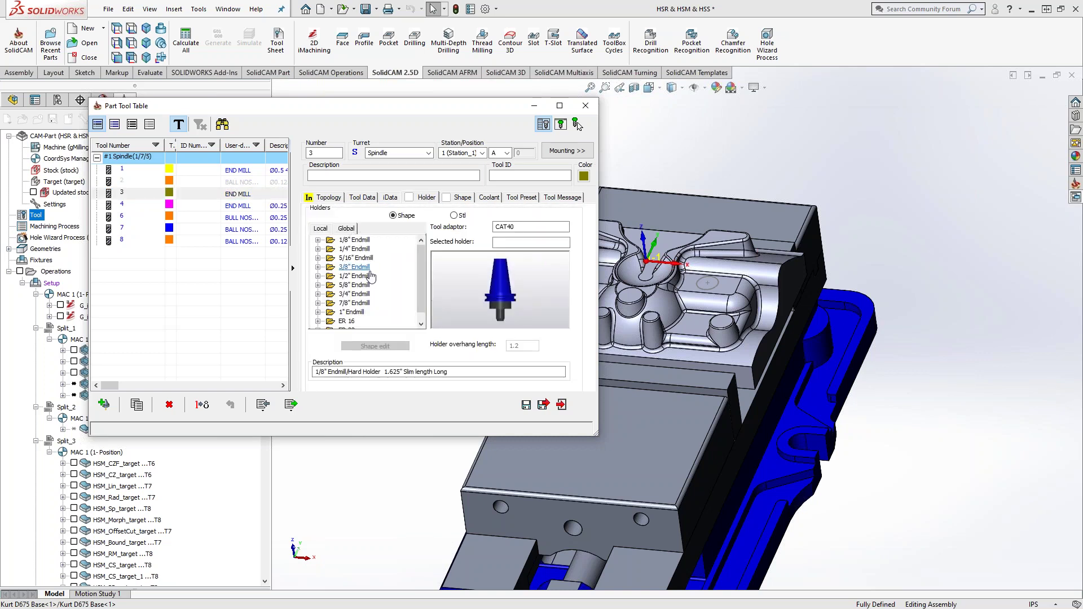
pyautogui.scroll(-1, 360, 269)
pyautogui.scroll(1, 360, 270)
pyautogui.click(319, 249)
pyautogui.click(374, 257)
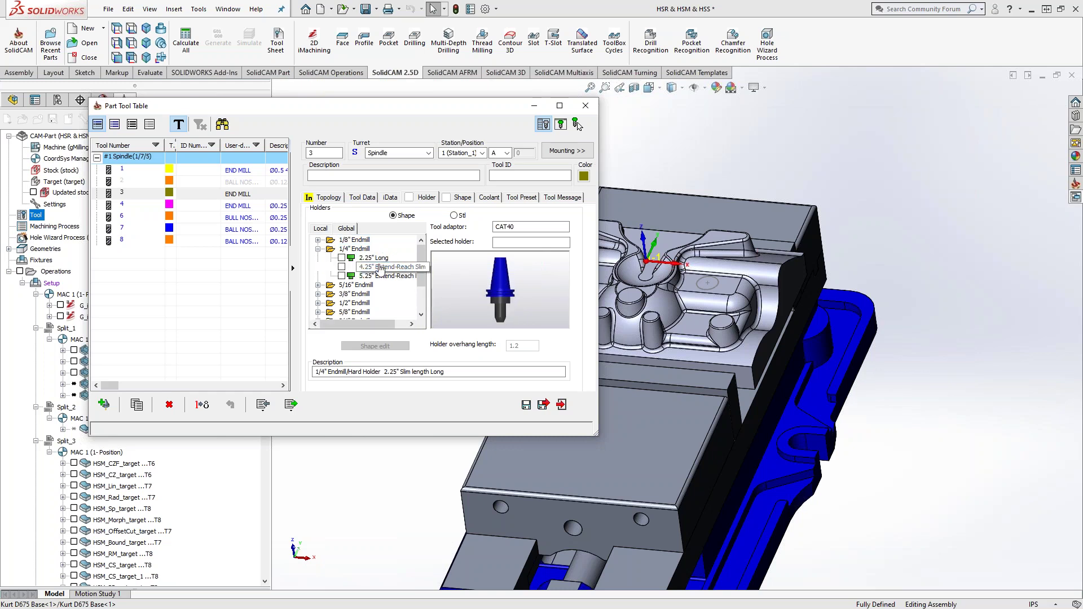
pyautogui.click(383, 276)
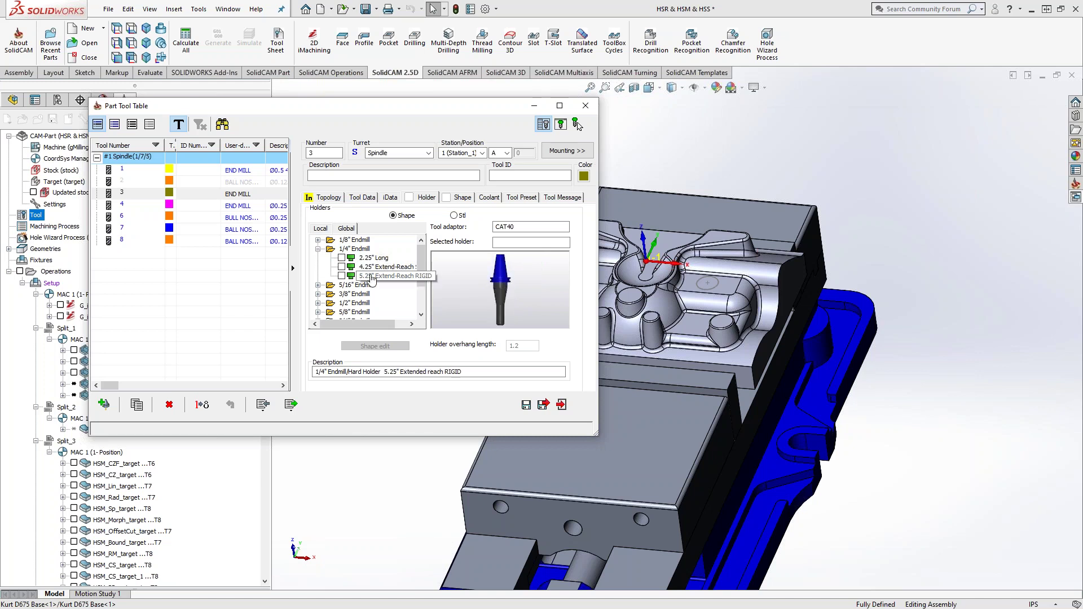
pyautogui.click(342, 259)
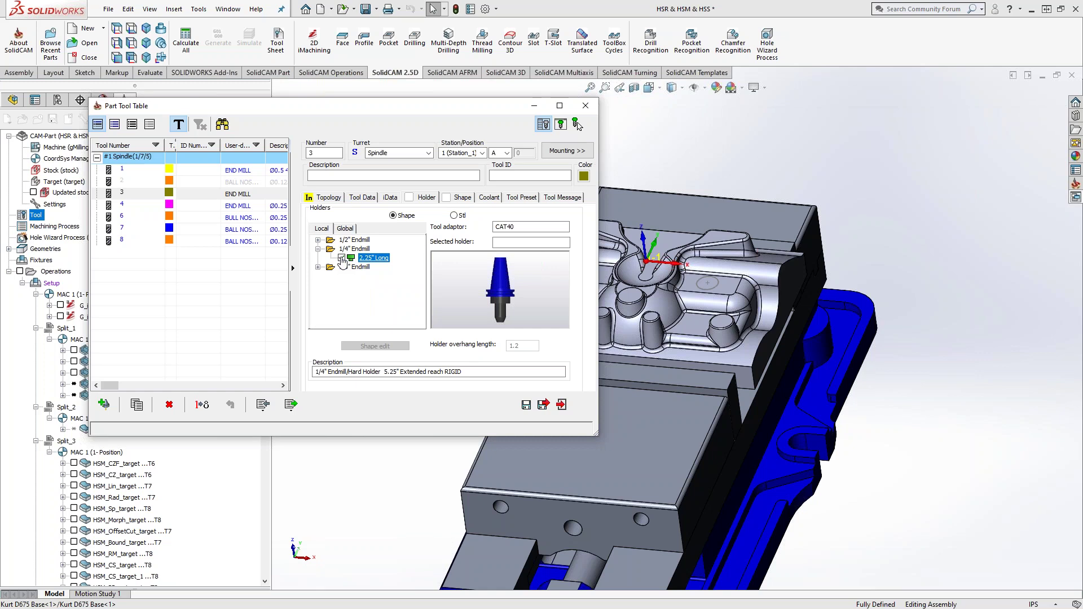
pyautogui.click(342, 259)
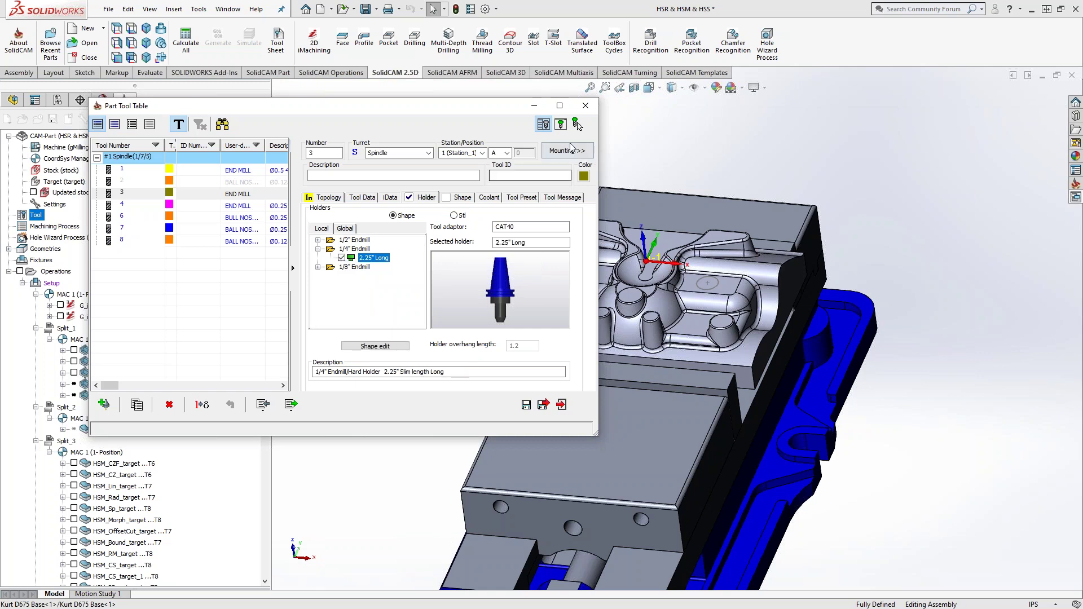
# Step: Show the tool picture preview of the end mill mounted in its holder and inspect the stickout
pyautogui.click(561, 124)
pyautogui.moveTo(276, 211); pyautogui.dragTo(174, 167)
pyautogui.scroll(-1, 173, 310)
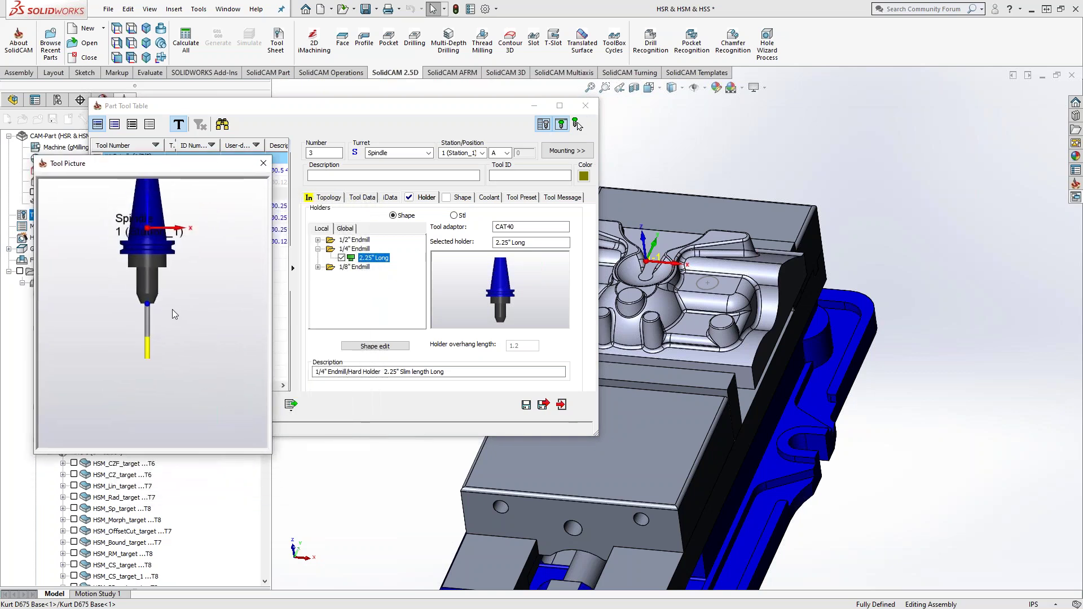
pyautogui.scroll(4, 171, 309)
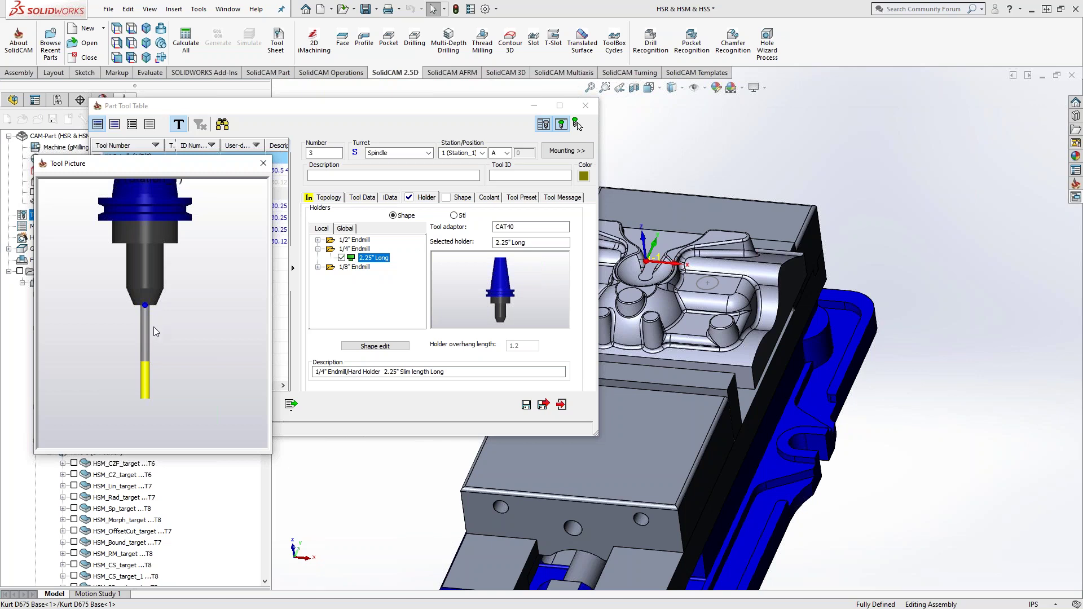
# Step: Set the end mill's outside holder length (OHL) to 2 inches and inspect the preview
pyautogui.click(326, 199)
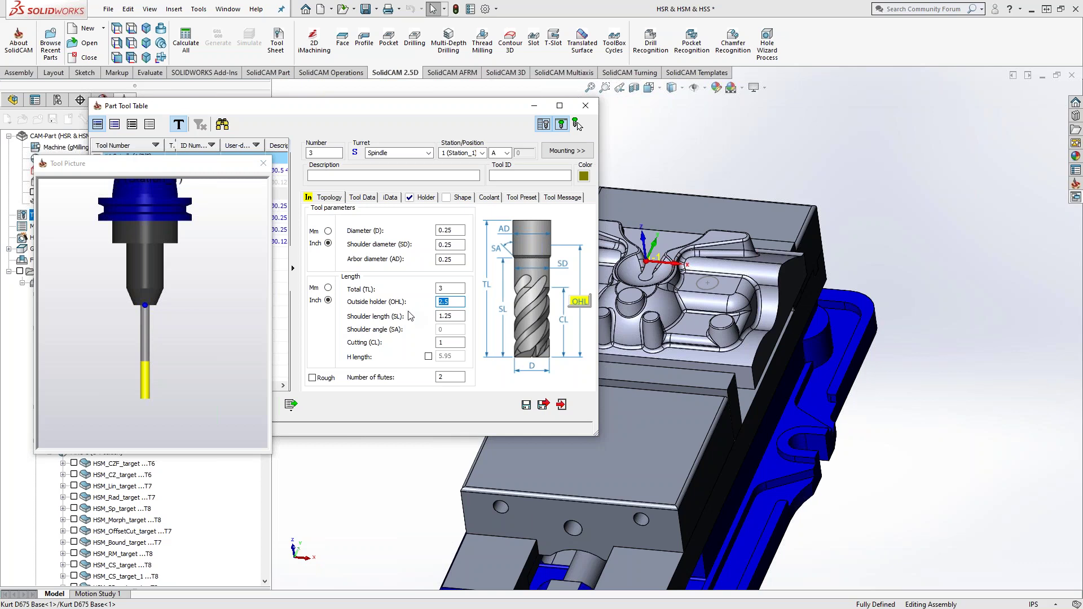
pyautogui.write('2')
pyautogui.click(457, 315)
pyautogui.click(230, 418)
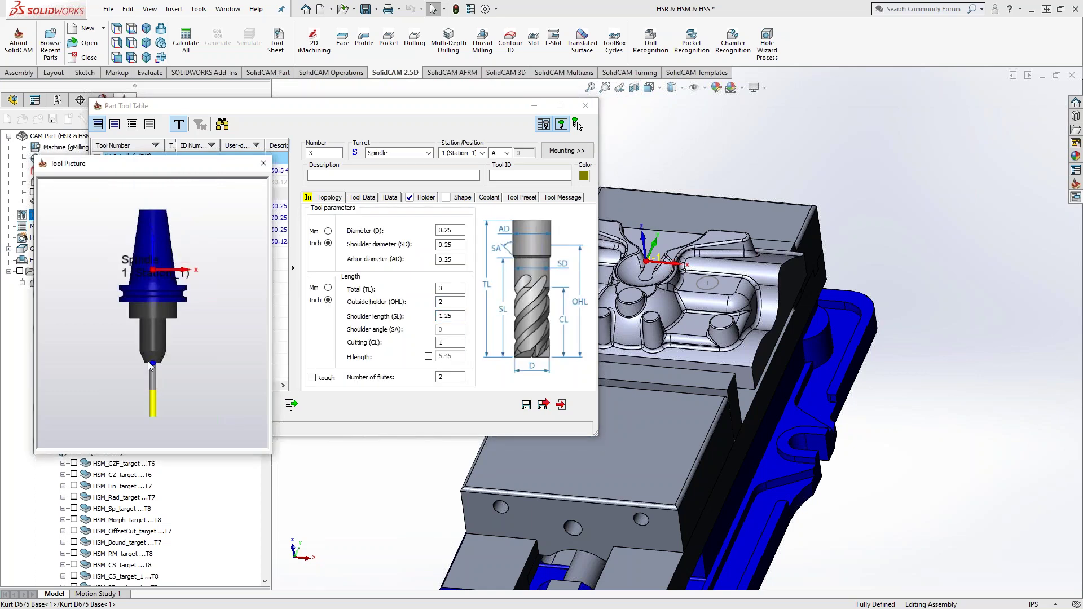
pyautogui.scroll(5, 161, 398)
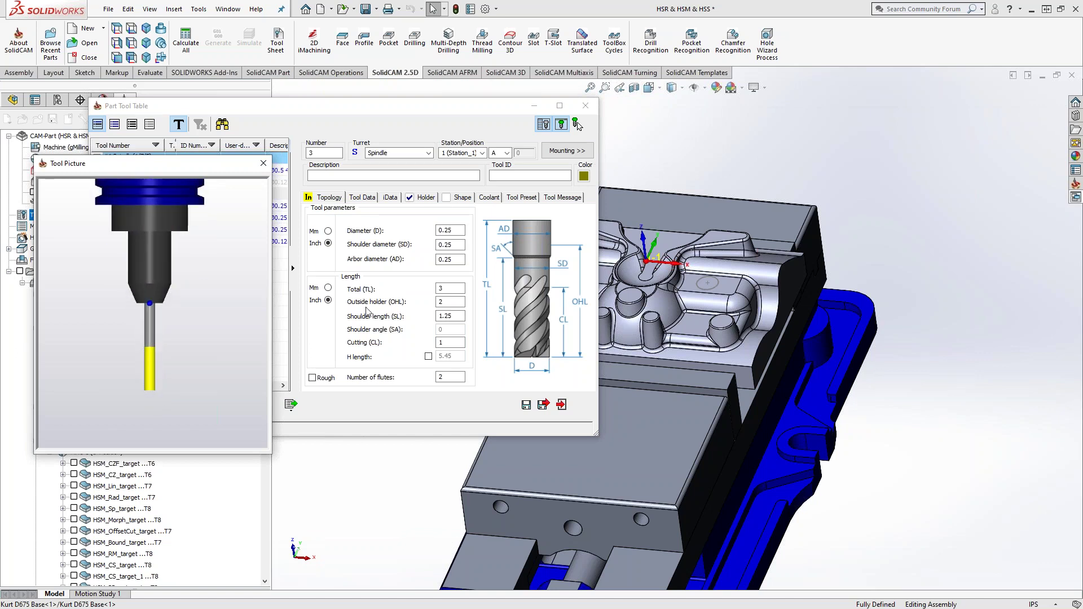
# Step: Set the end mill's outside holder length to 1.26 inches and inspect the shank below the holder
pyautogui.doubleClick(441, 301)
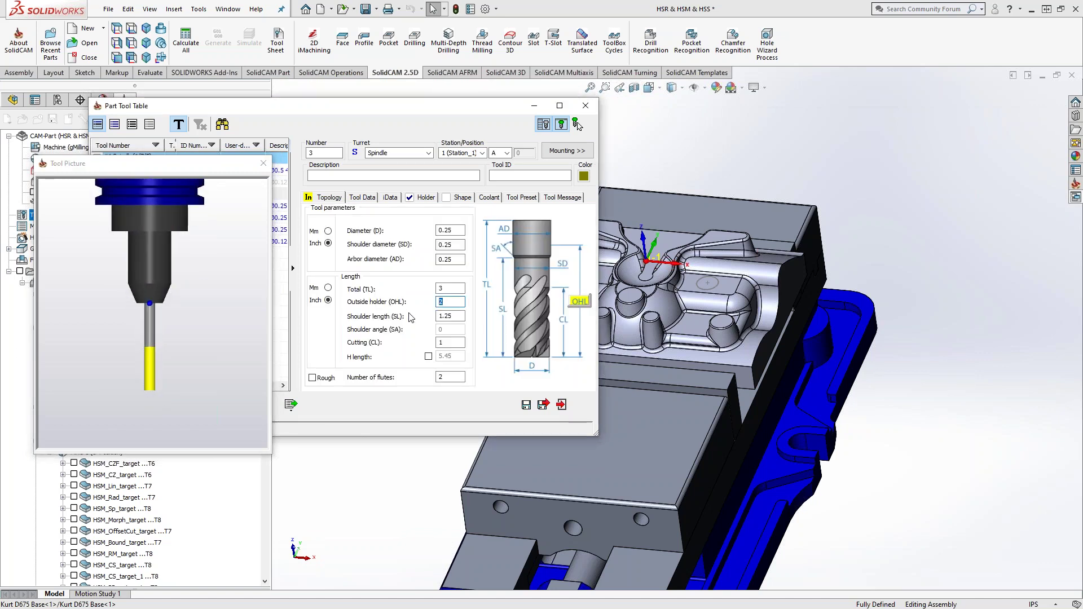
pyautogui.write('1.26')
pyautogui.press('Tab')
pyautogui.click(177, 400)
pyautogui.scroll(3, 177, 399)
pyautogui.scroll(2, 137, 337)
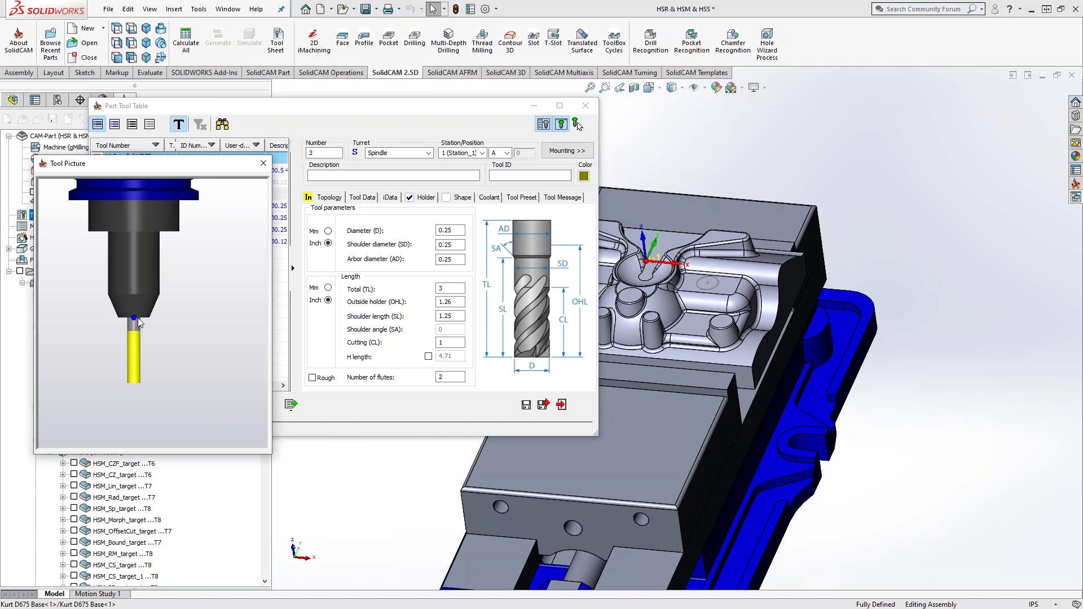
# Step: Examine what the total, outside holder and shoulder lengths measure on the end mill's dimension diagram
pyautogui.click(450, 289)
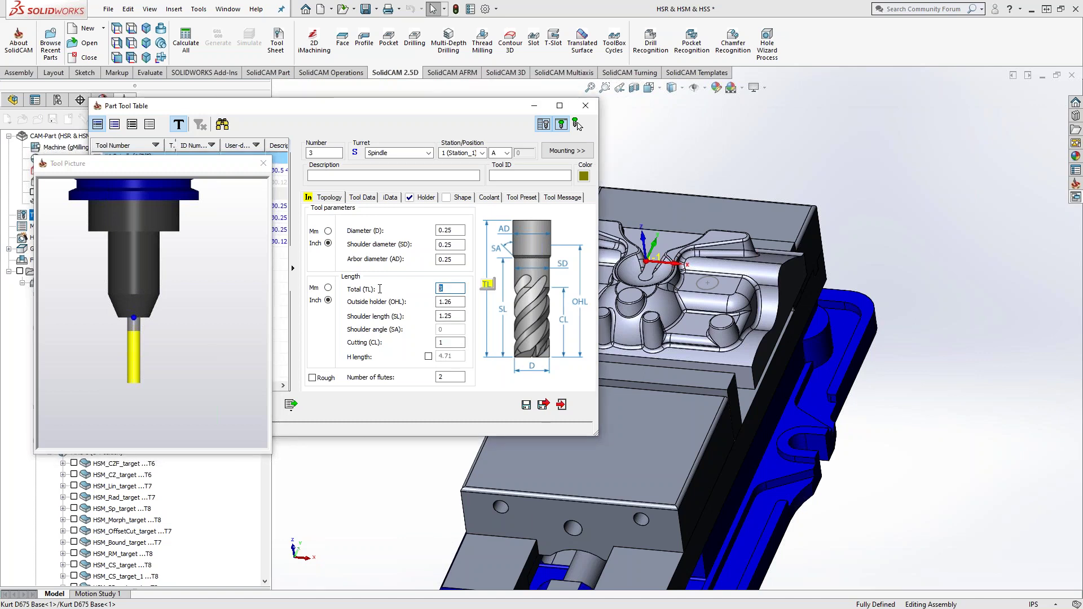
pyautogui.click(454, 303)
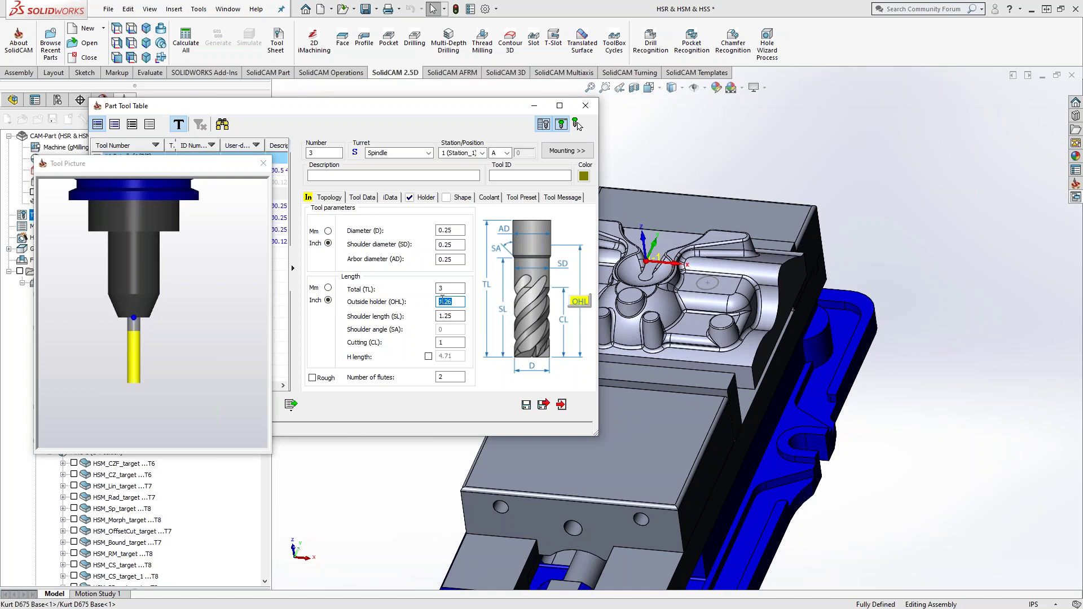
pyautogui.click(448, 290)
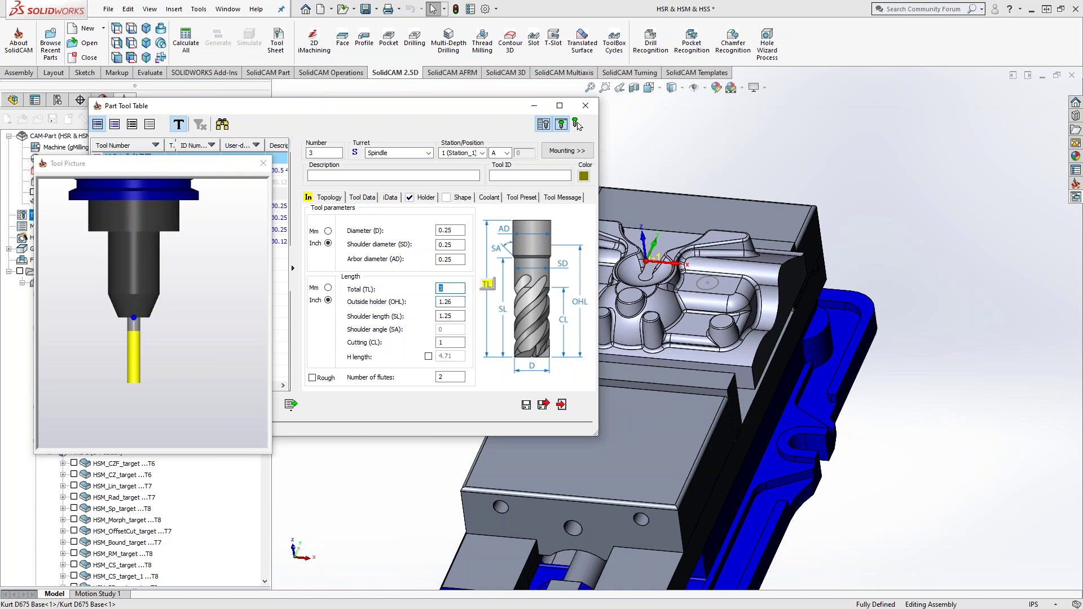
pyautogui.click(453, 302)
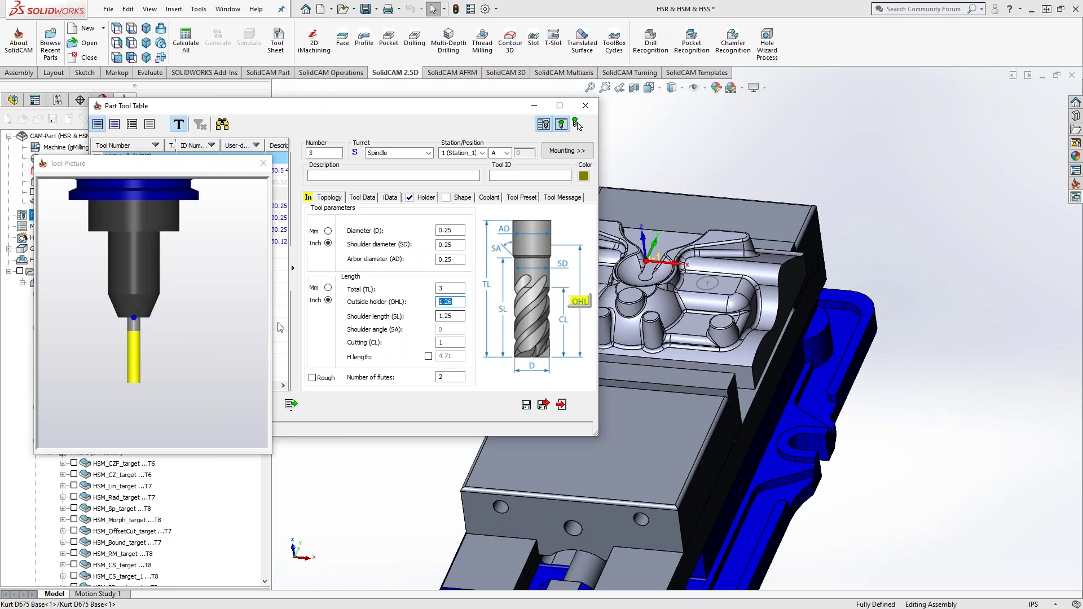
pyautogui.click(145, 338)
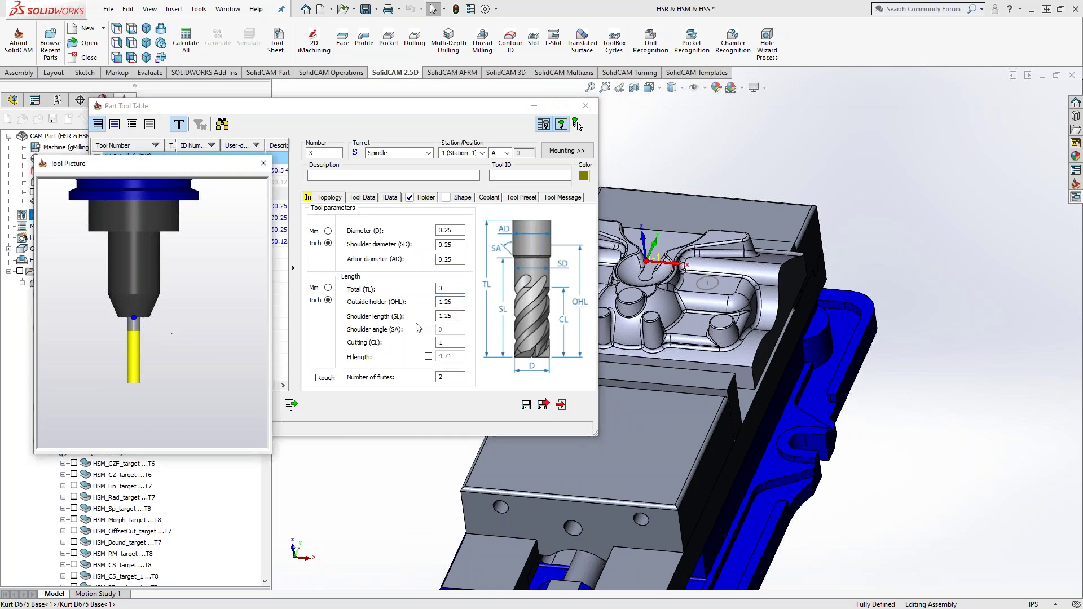
pyautogui.click(457, 317)
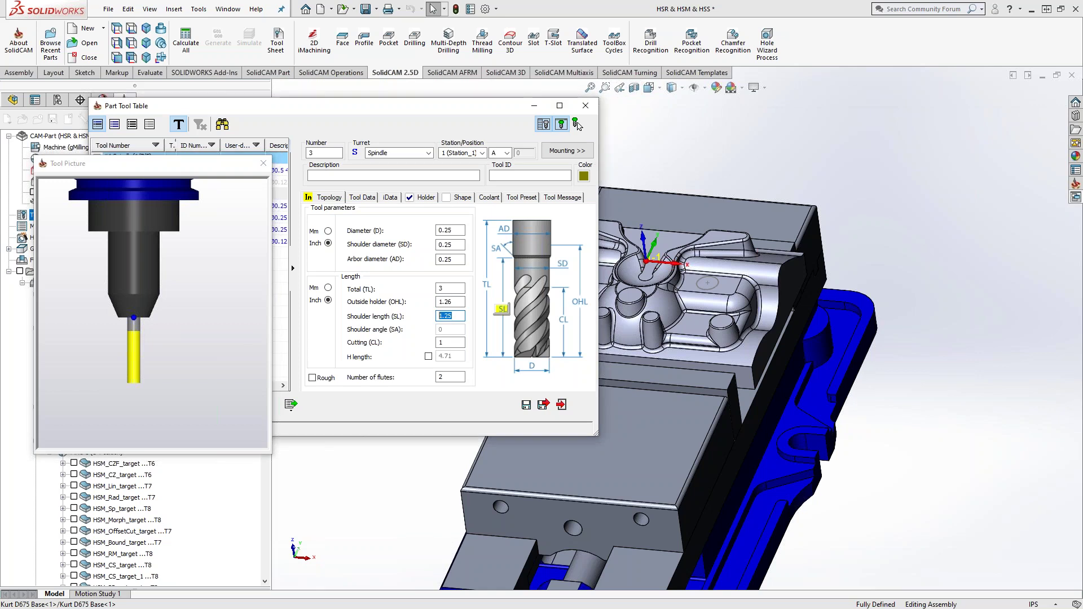
pyautogui.click(91, 343)
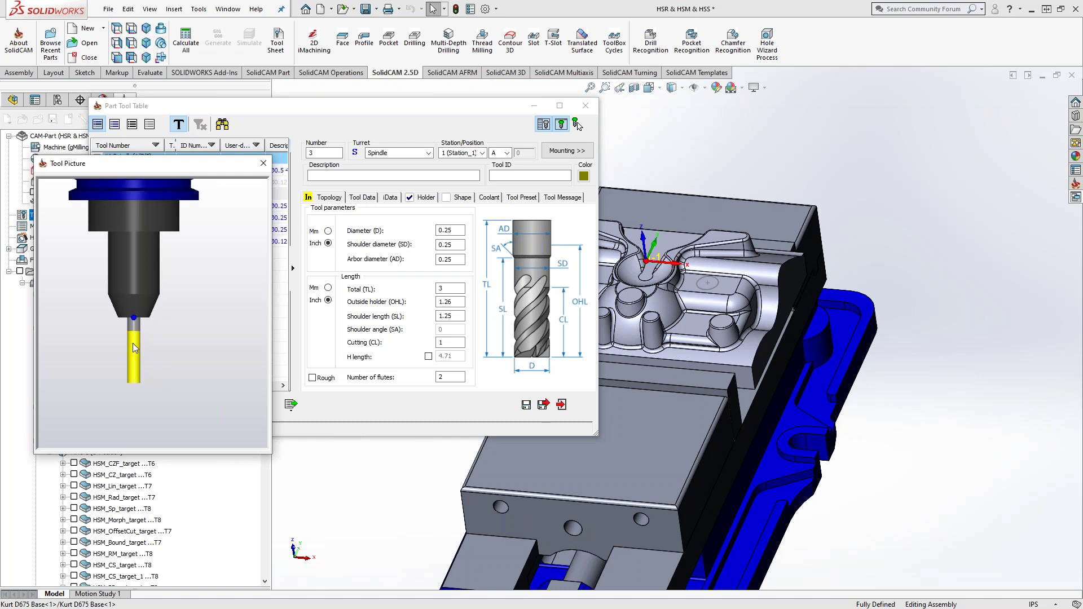
# Step: Set both the outside holder length and the shoulder length to 1 inch, and inspect the end mill in the preview
pyautogui.doubleClick(457, 304)
pyautogui.write('1')
pyautogui.press('Tab')
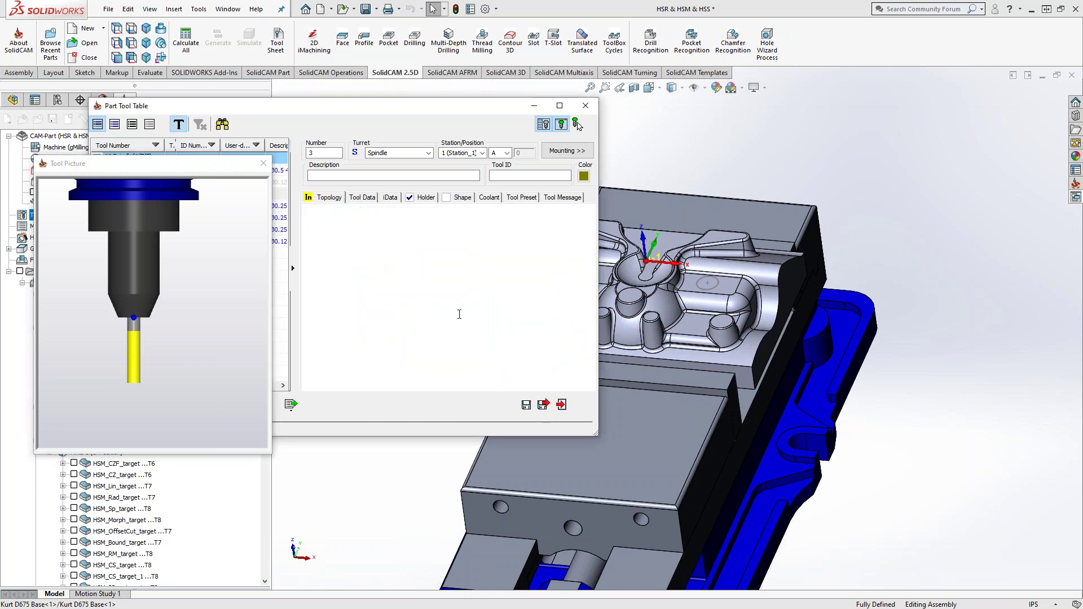
pyautogui.write('1')
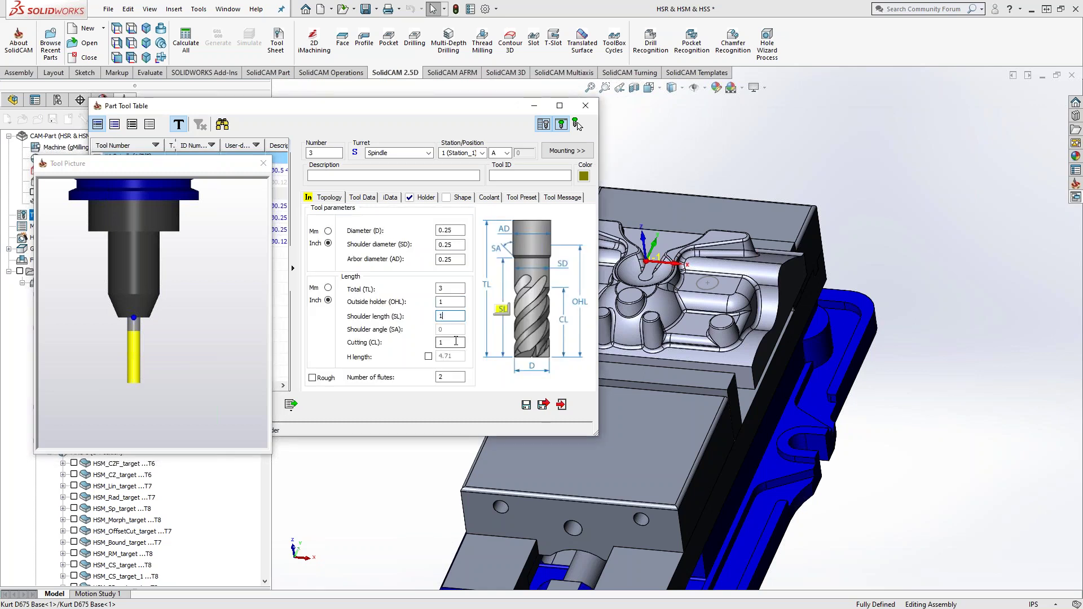
pyautogui.scroll(5, 156, 327)
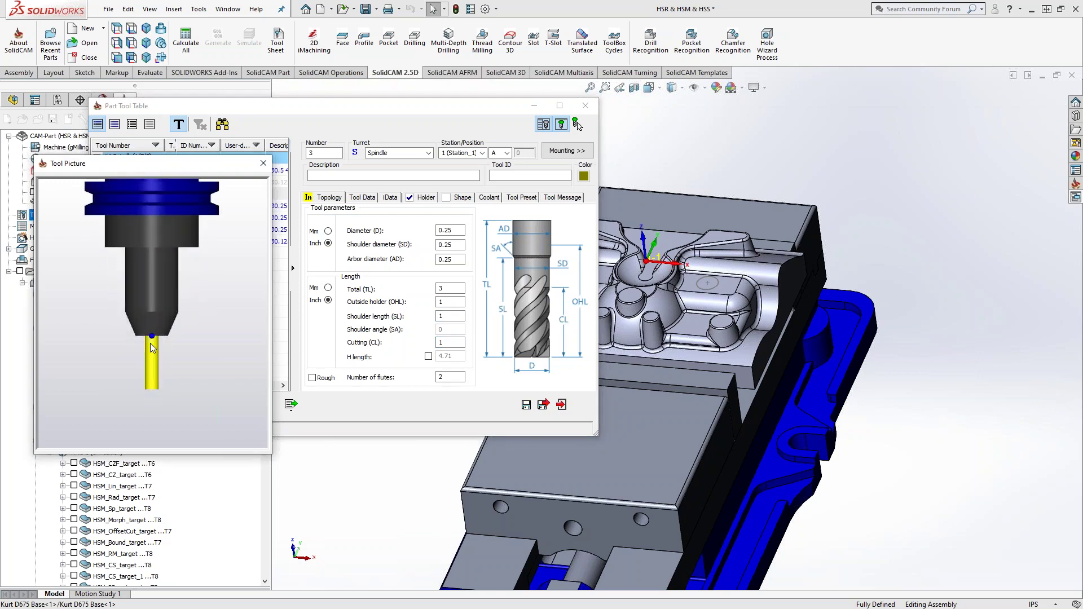
pyautogui.moveTo(153, 335); pyautogui.dragTo(162, 303)
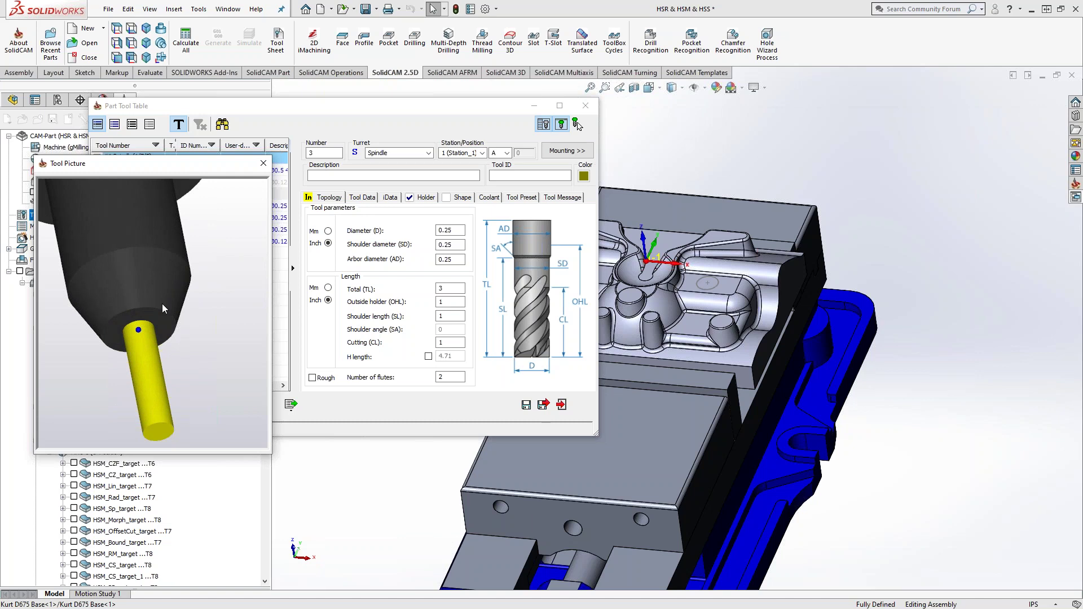
# Step: Inspect the end mill and its holder from different angles in the tool picture, and close the preview
pyautogui.moveTo(162, 304); pyautogui.dragTo(186, 373)
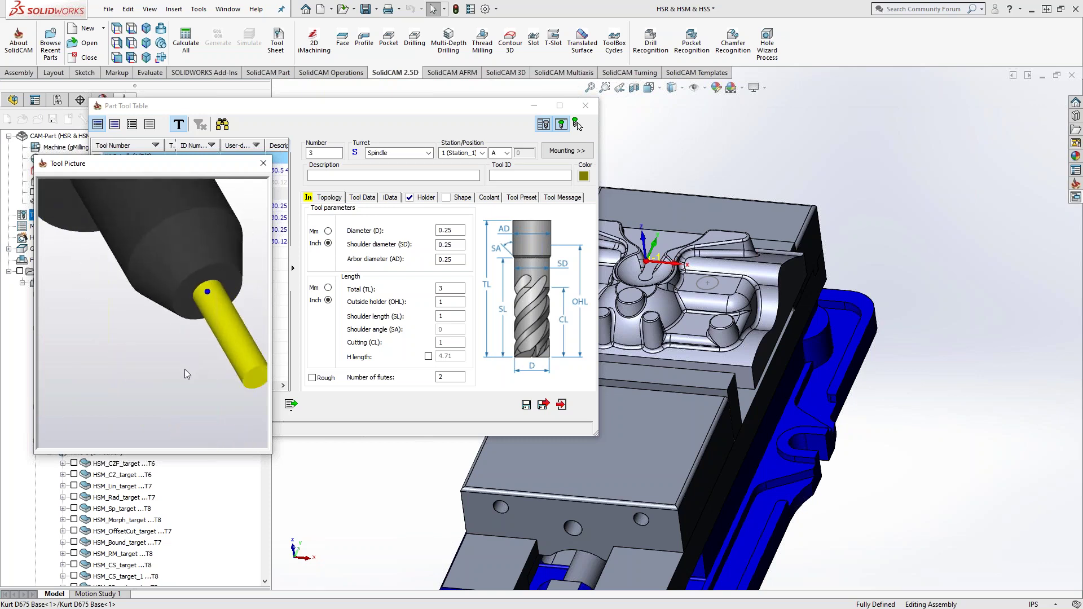
pyautogui.moveTo(185, 369); pyautogui.dragTo(175, 364)
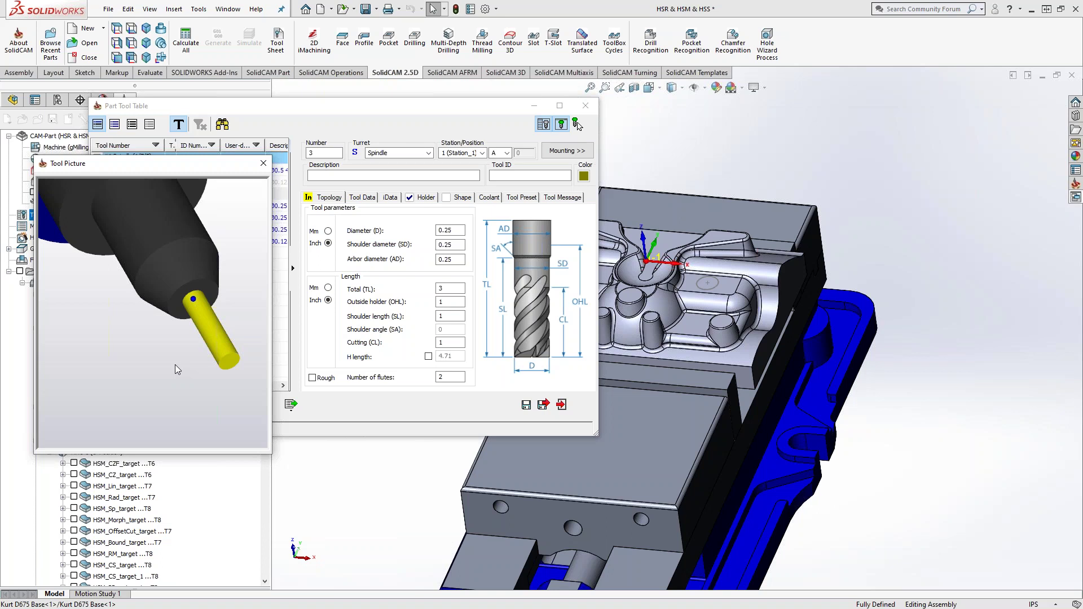
pyautogui.click(263, 163)
# Step: Look through the end mill's holder settings, checking the 1/4" Endmill holders in the global list and the selected holder in the local list
pyautogui.click(419, 199)
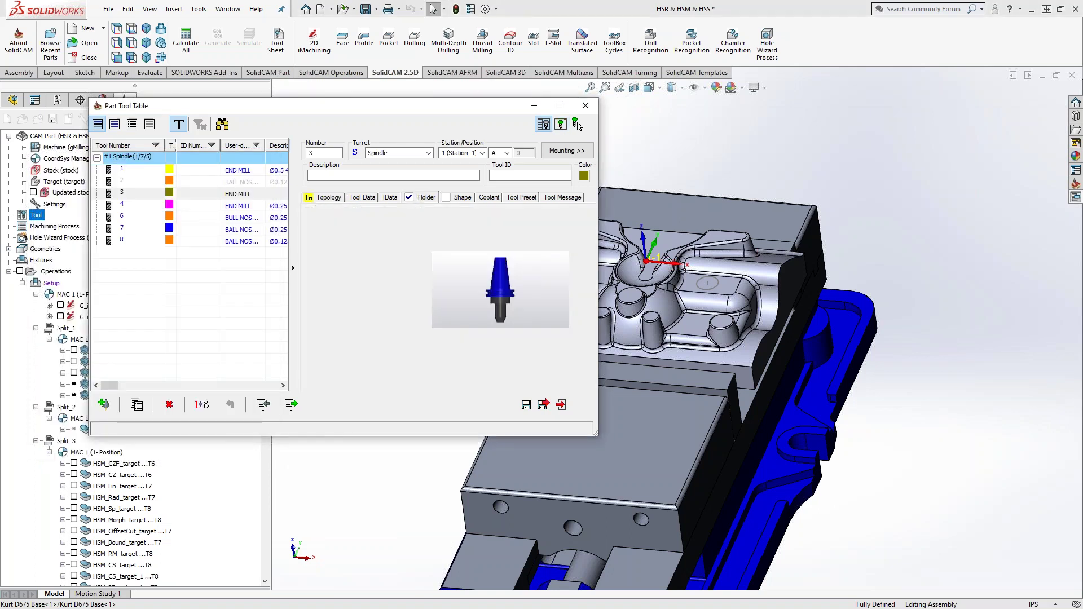
pyautogui.doubleClick(364, 250)
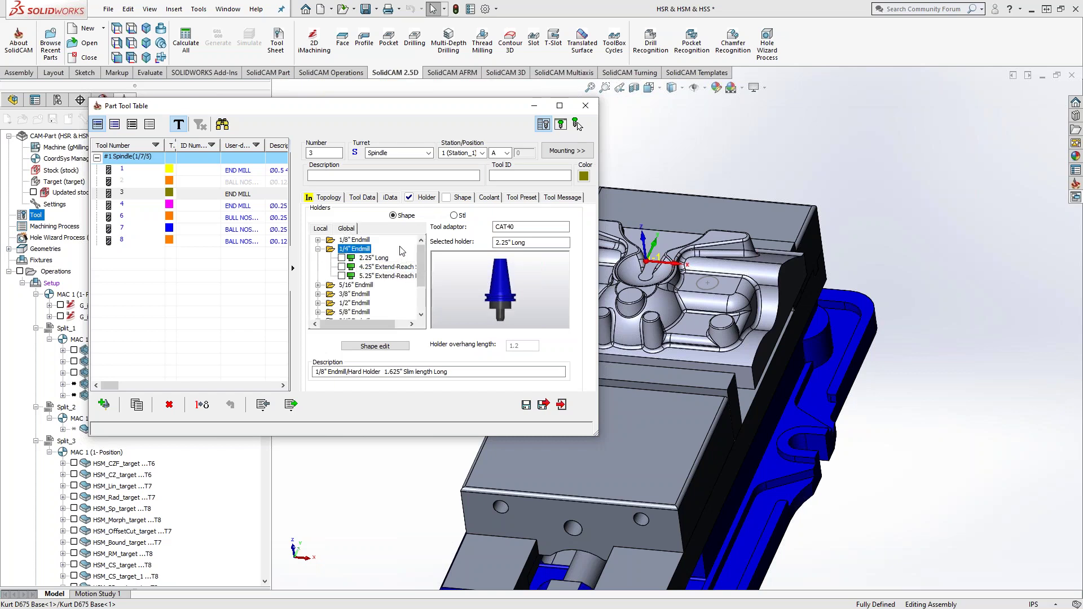
pyautogui.click(321, 229)
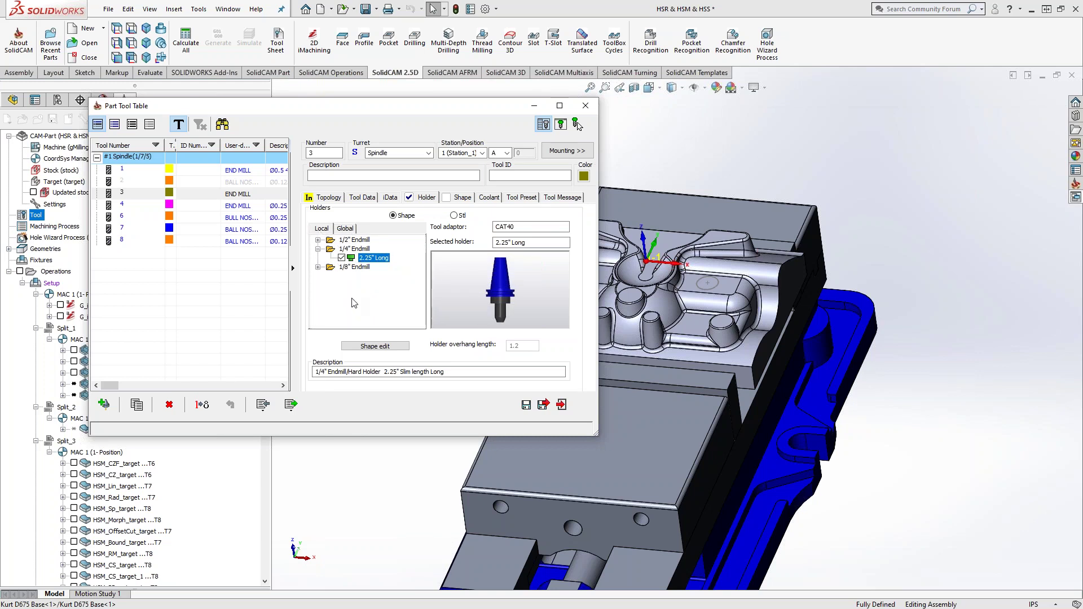
# Step: Examine the cone and cylinder parameters in the shape definition of the local 1/4" Endmill 2.25" Long holder, leaving without changes
pyautogui.click(375, 346)
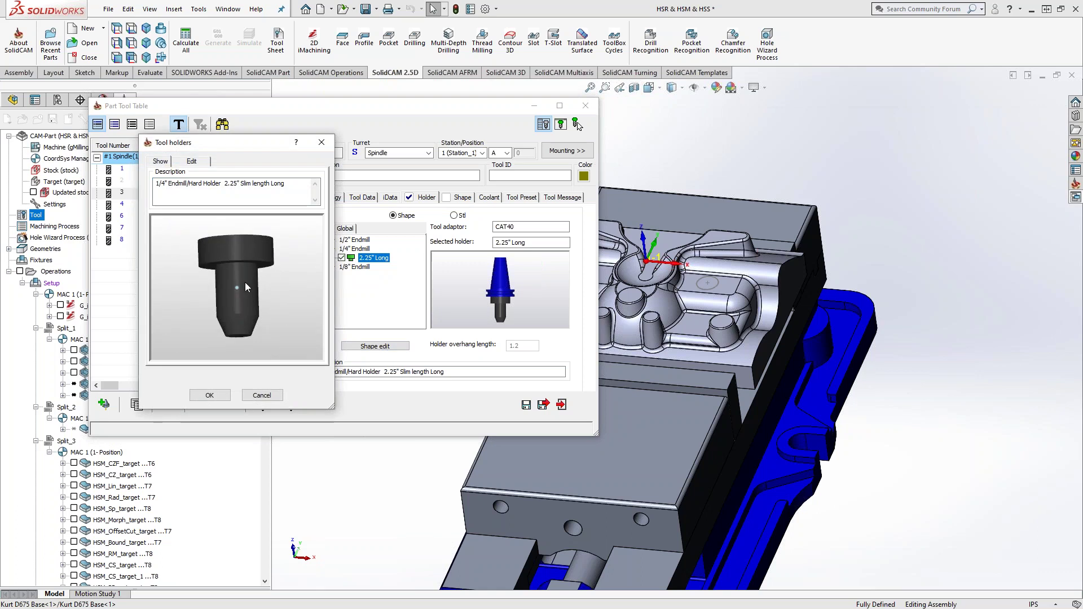
pyautogui.click(190, 162)
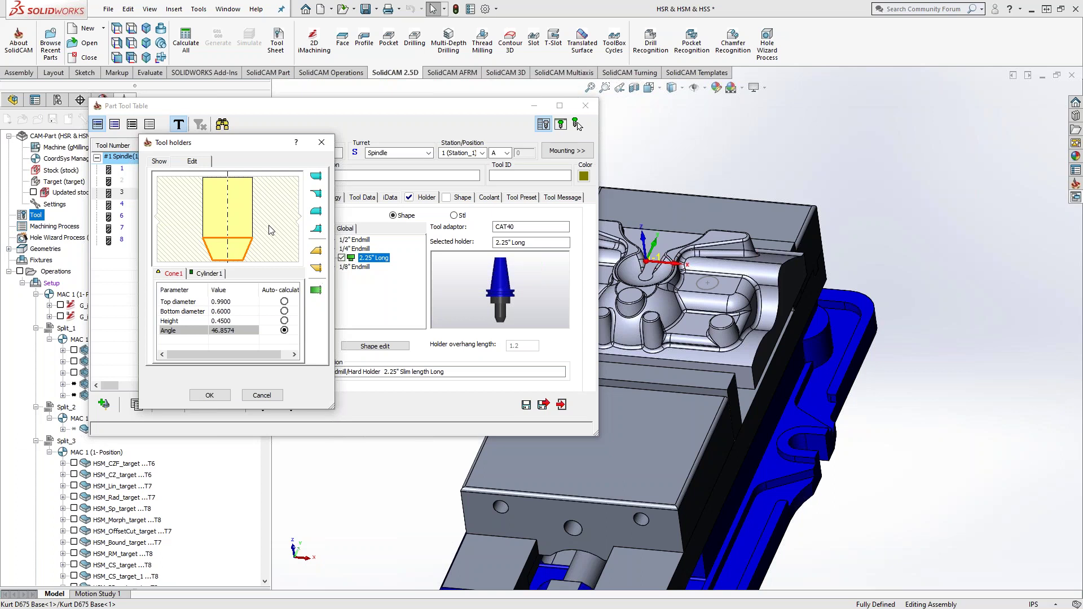
pyautogui.moveTo(335, 249); pyautogui.dragTo(452, 248)
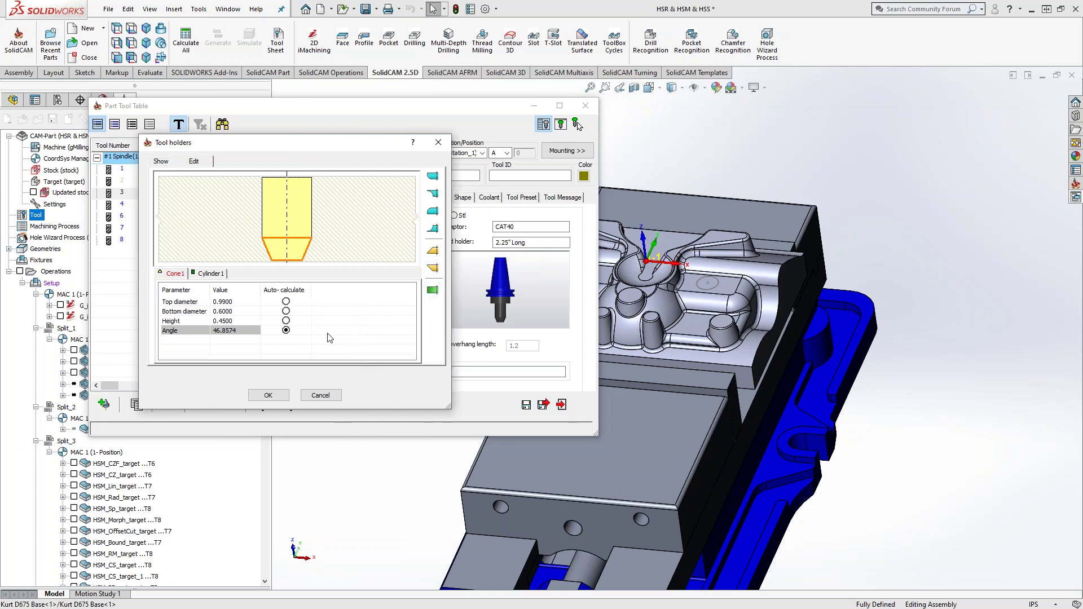
pyautogui.click(212, 276)
pyautogui.click(174, 277)
pyautogui.click(329, 397)
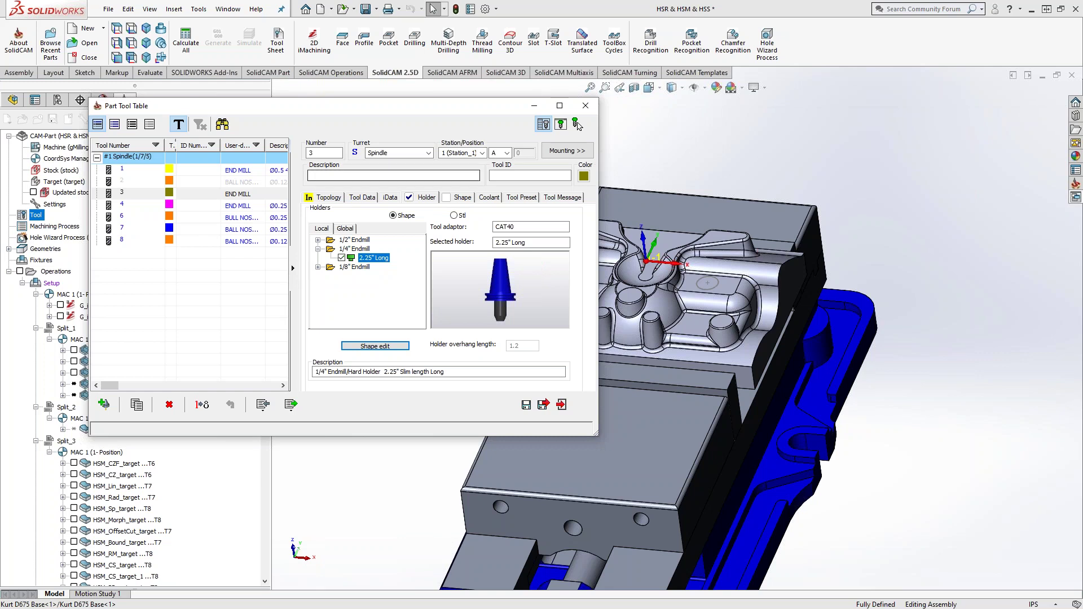
# Step: Exit the part tool table and close the CAM-part
pyautogui.press('Escape')
pyautogui.click(391, 276)
pyautogui.click(68, 121)
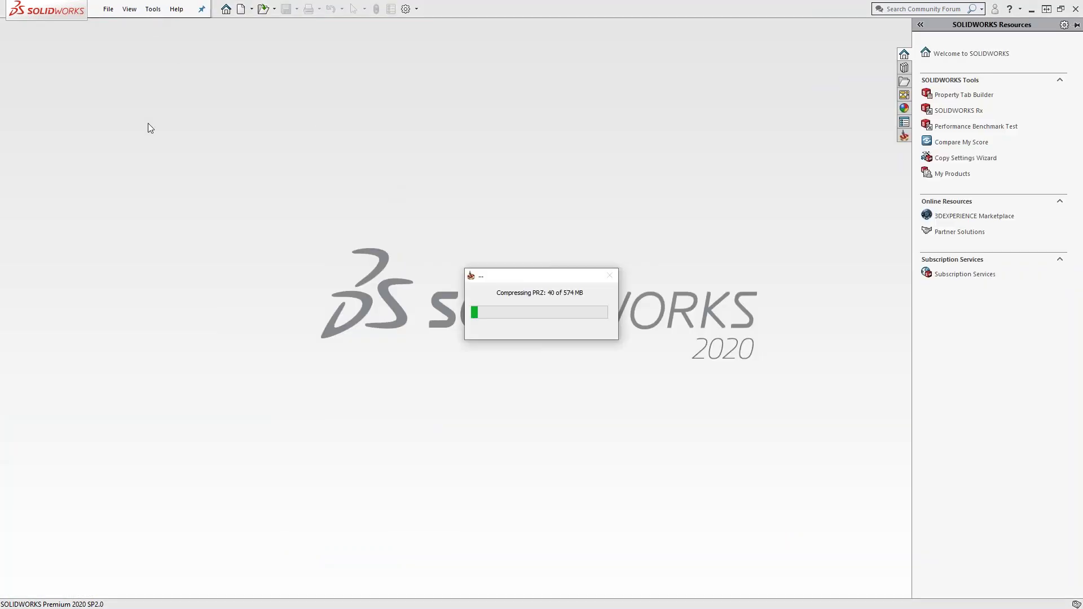
pyautogui.hotkey('alt', 't')
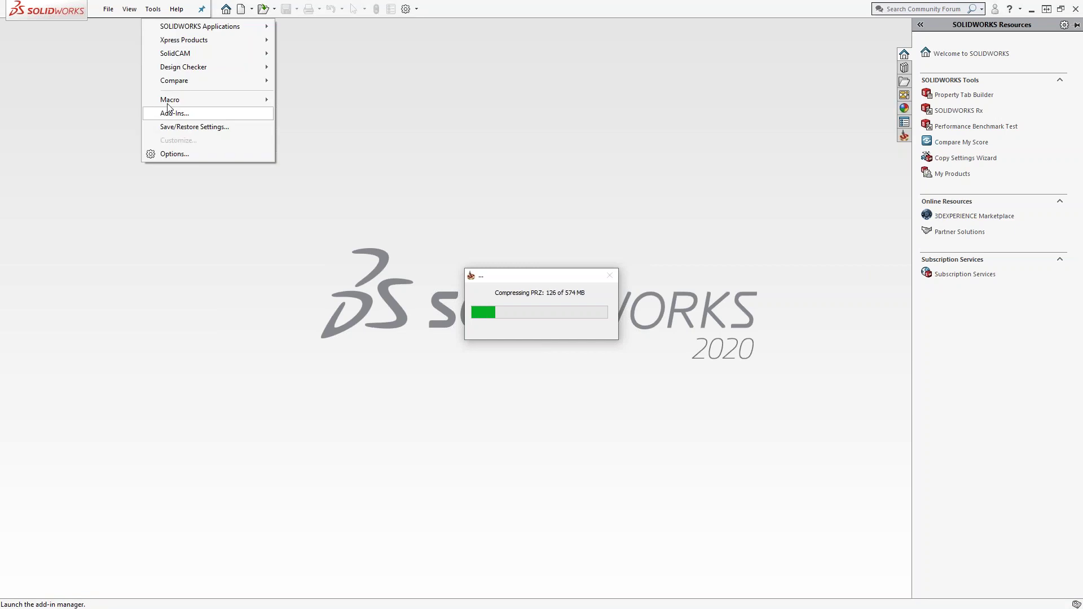
pyautogui.moveTo(187, 55)
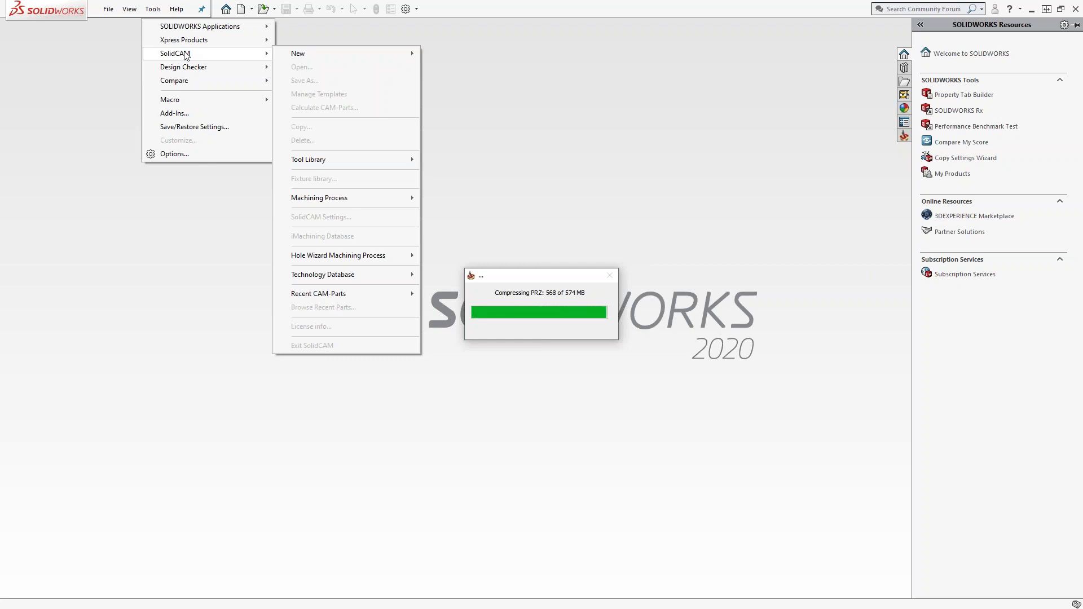
pyautogui.click(70, 137)
# Step: Start creating a new Mill-Turn tool library in SolidCAM
pyautogui.click(153, 9)
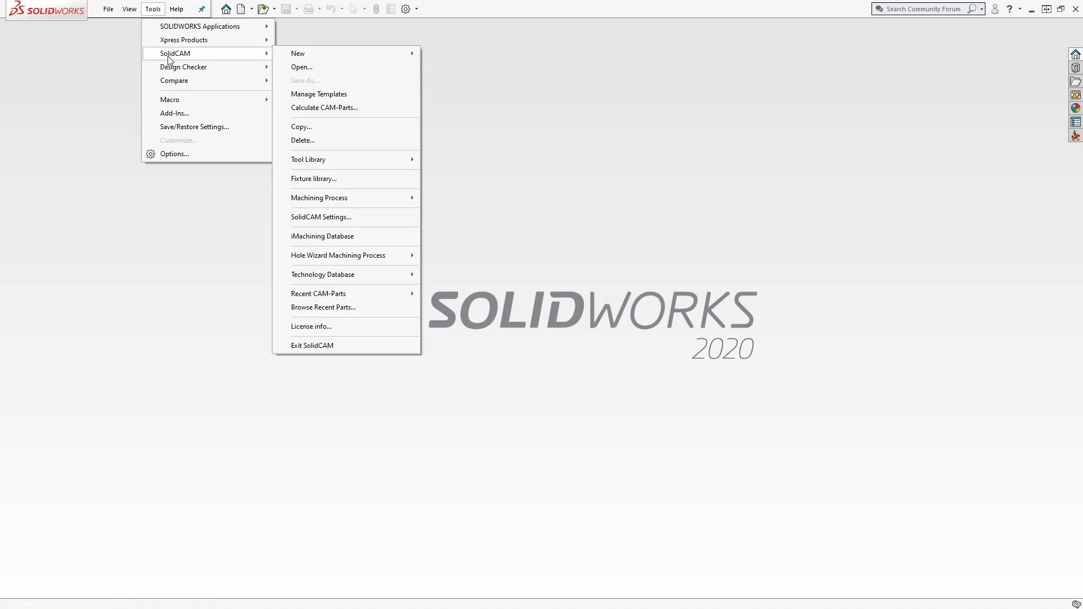
pyautogui.moveTo(336, 164)
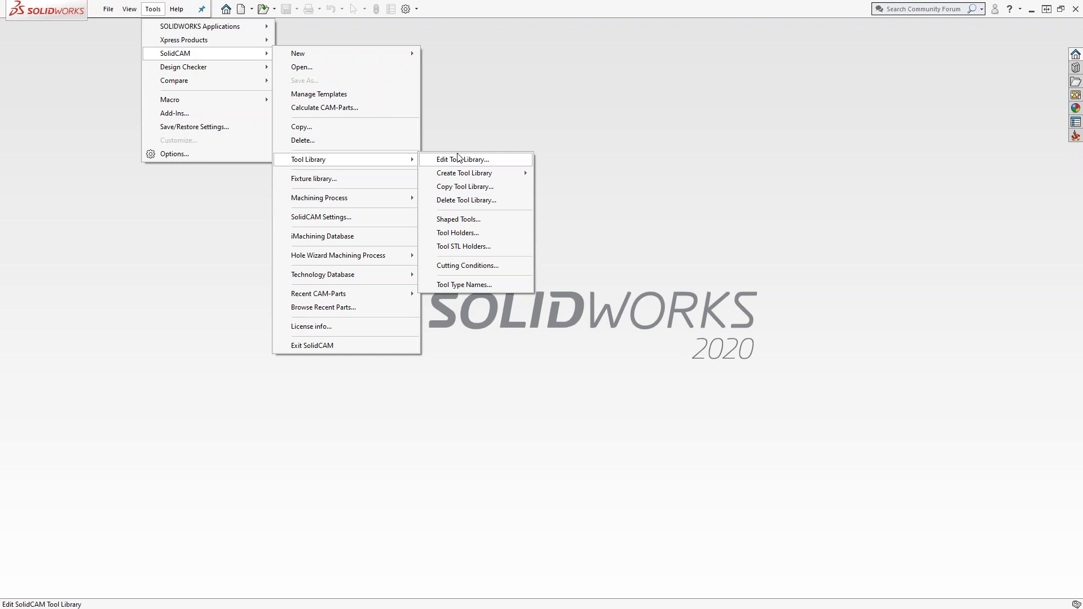
pyautogui.moveTo(477, 177)
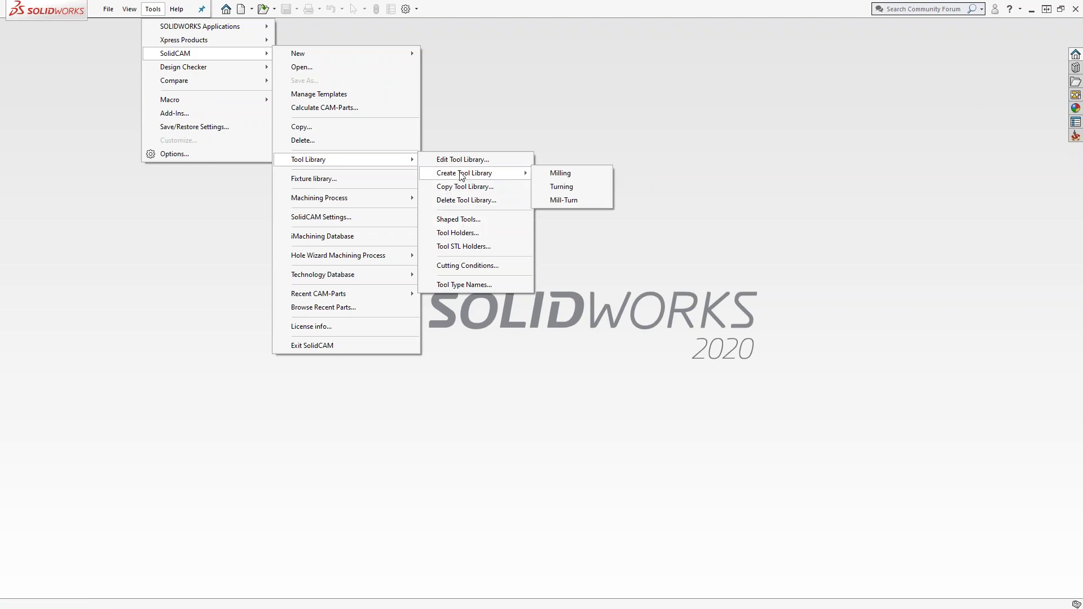
pyautogui.click(563, 202)
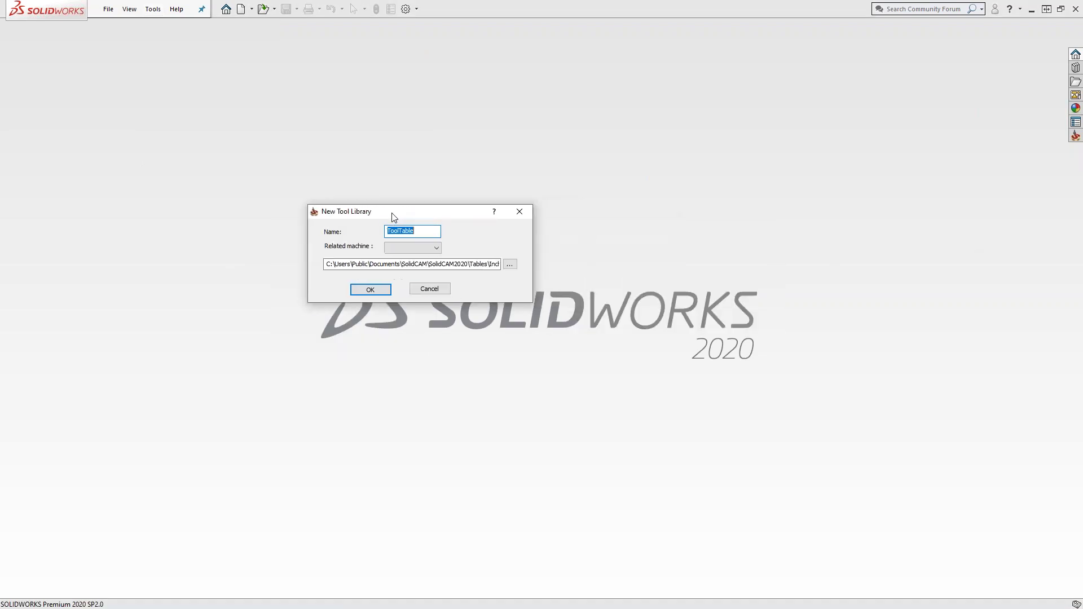
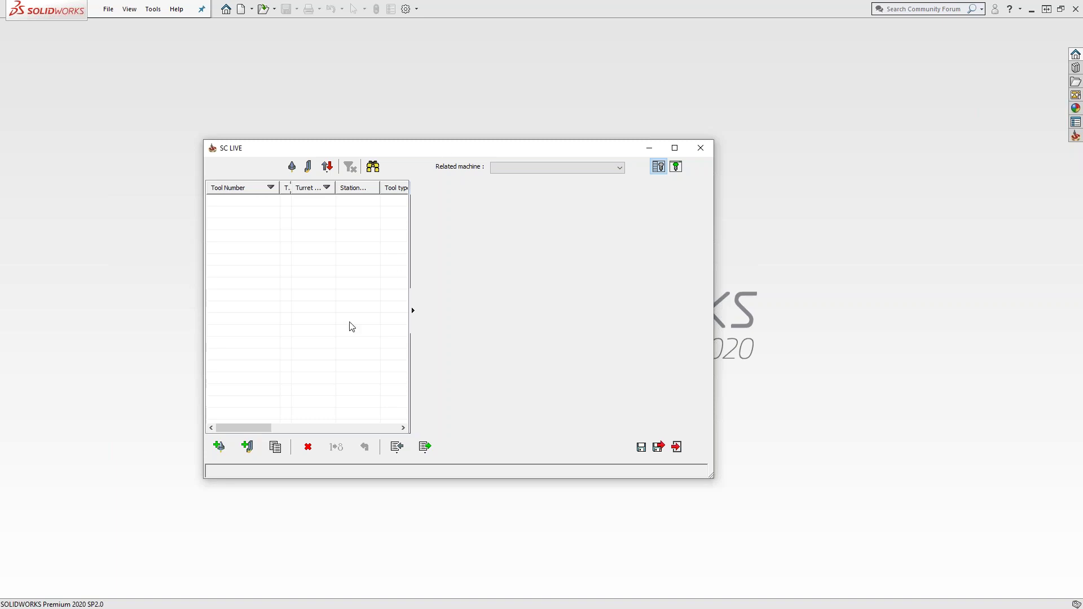
# Step: Add an end mill and an external turning tool to the SC LIVE tool library
pyautogui.click(219, 447)
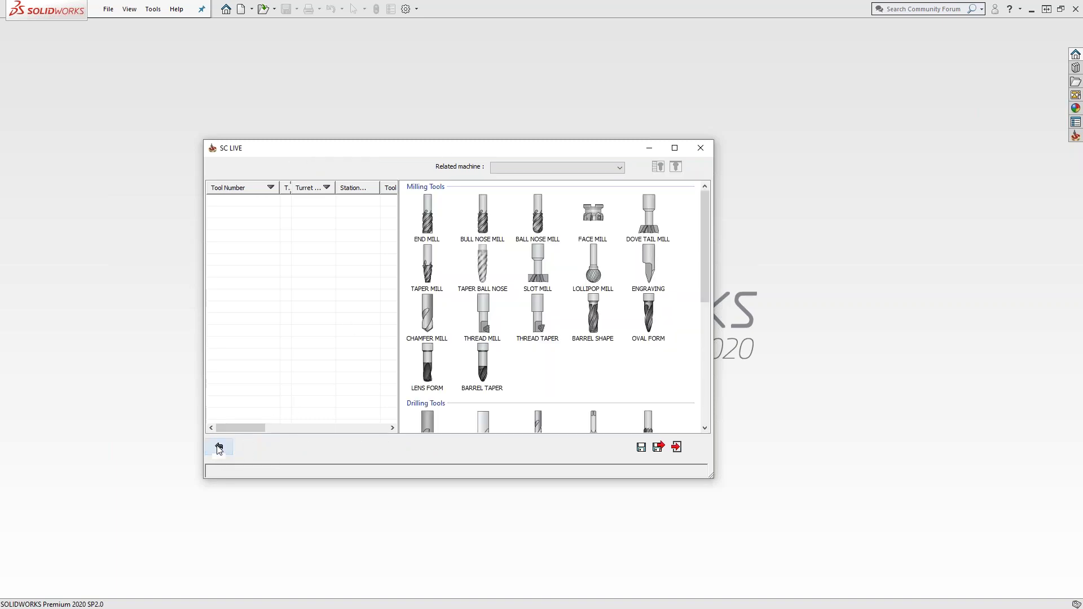
pyautogui.click(428, 224)
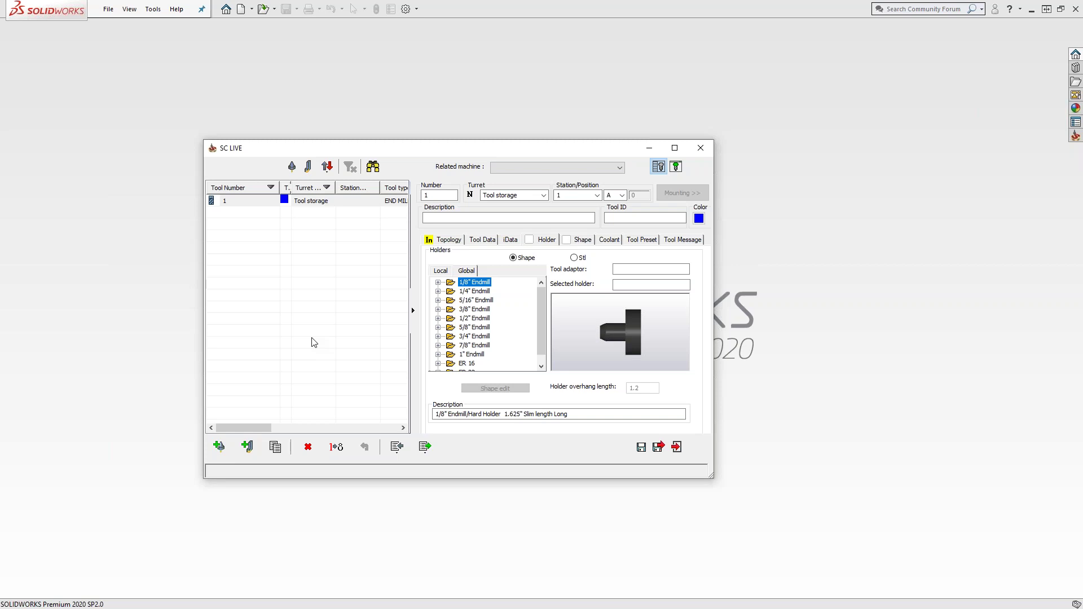
pyautogui.click(249, 448)
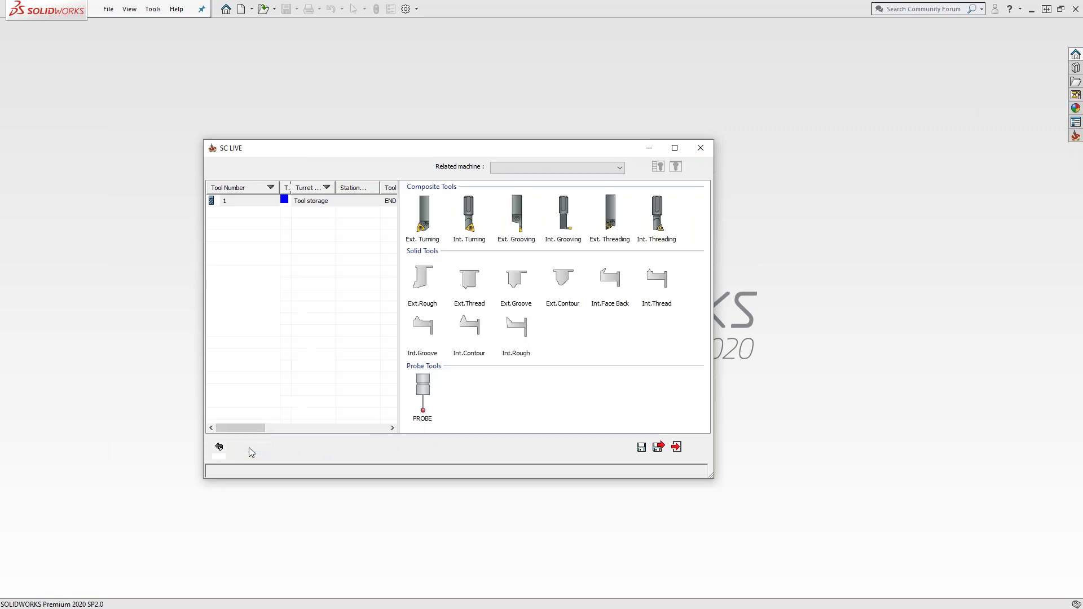
pyautogui.click(427, 218)
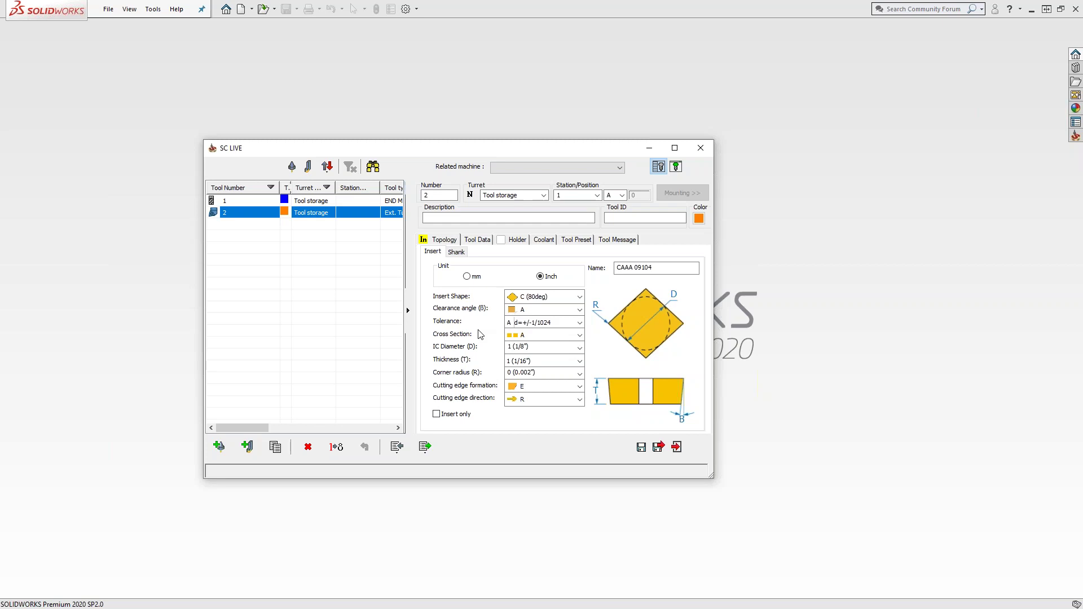
# Step: Start importing tools from another tool table, review the available libraries, and set the library type to CAM (*.PRT, *.PRZ)
pyautogui.click(396, 447)
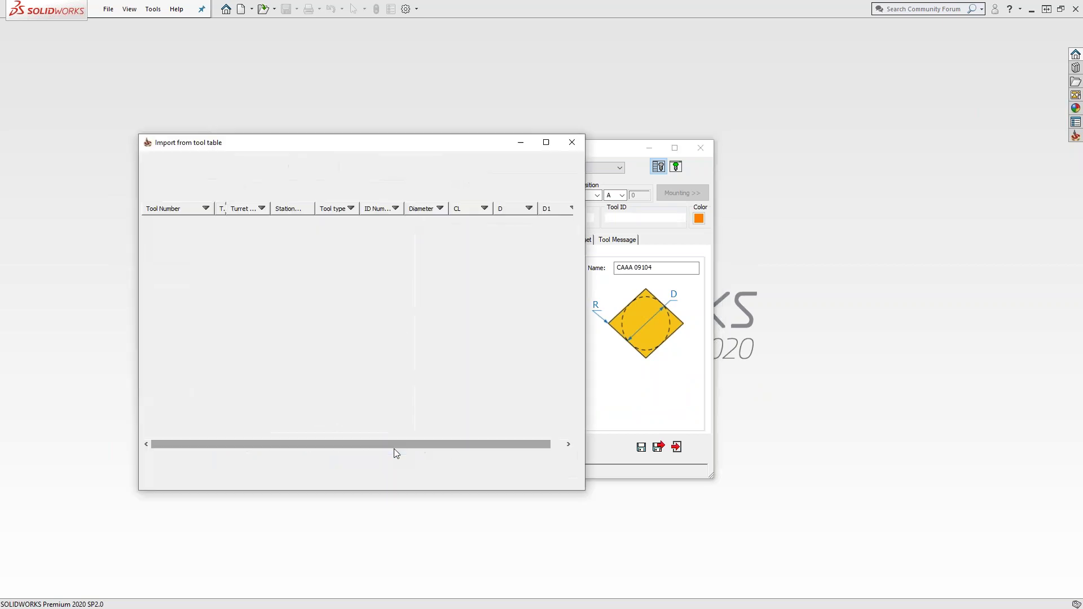
pyautogui.click(446, 163)
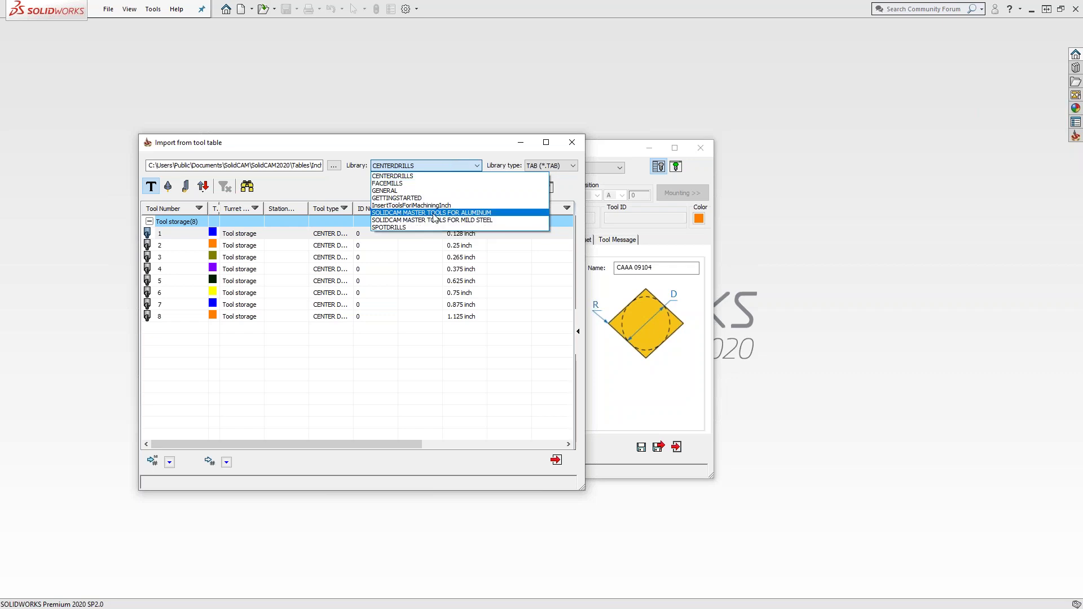
pyautogui.click(441, 150)
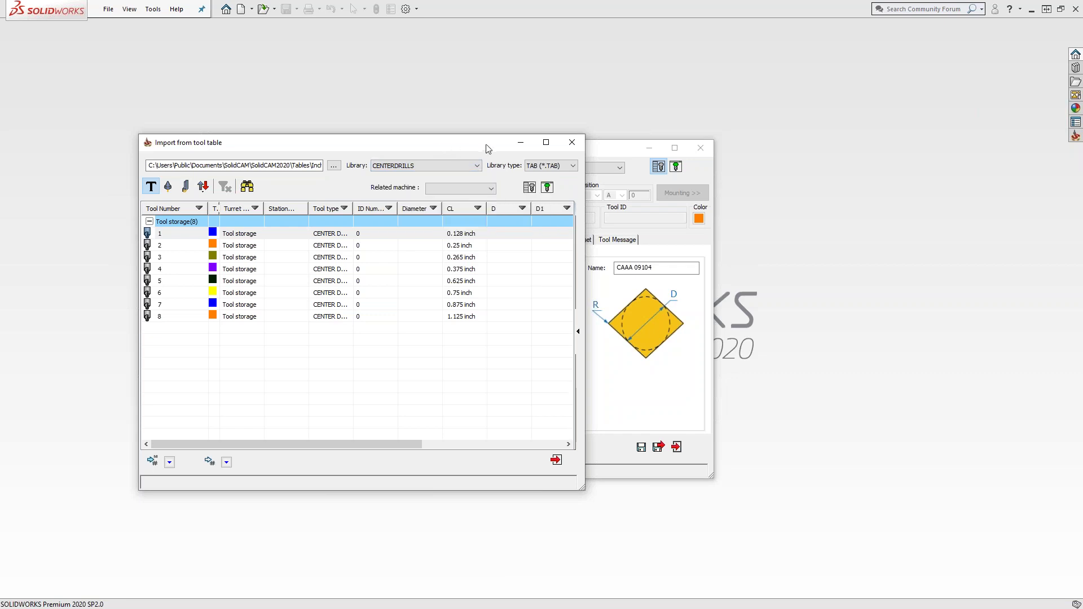
pyautogui.click(566, 167)
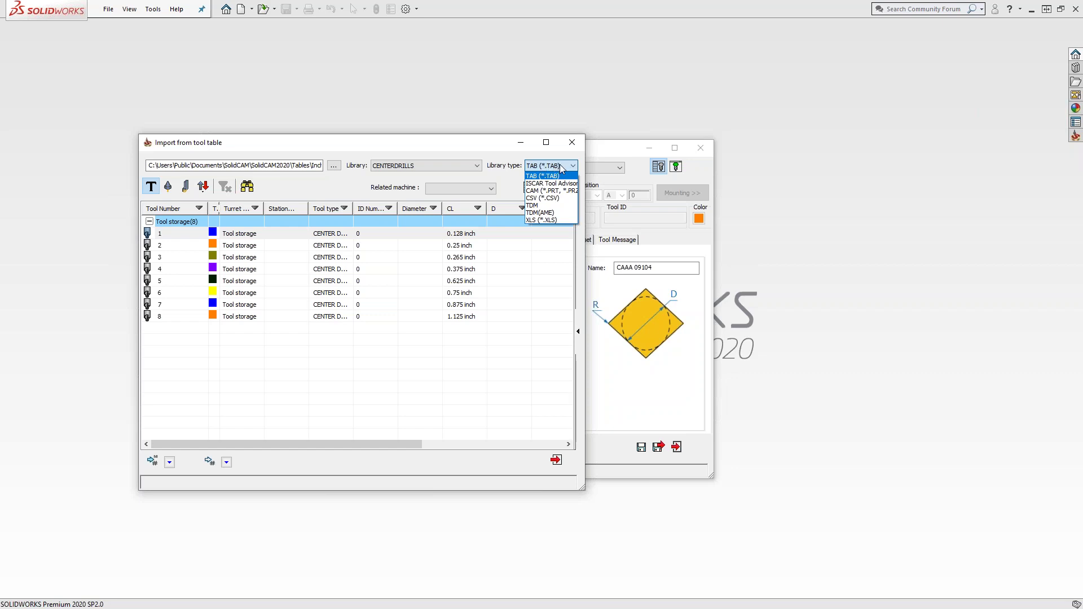
pyautogui.click(546, 192)
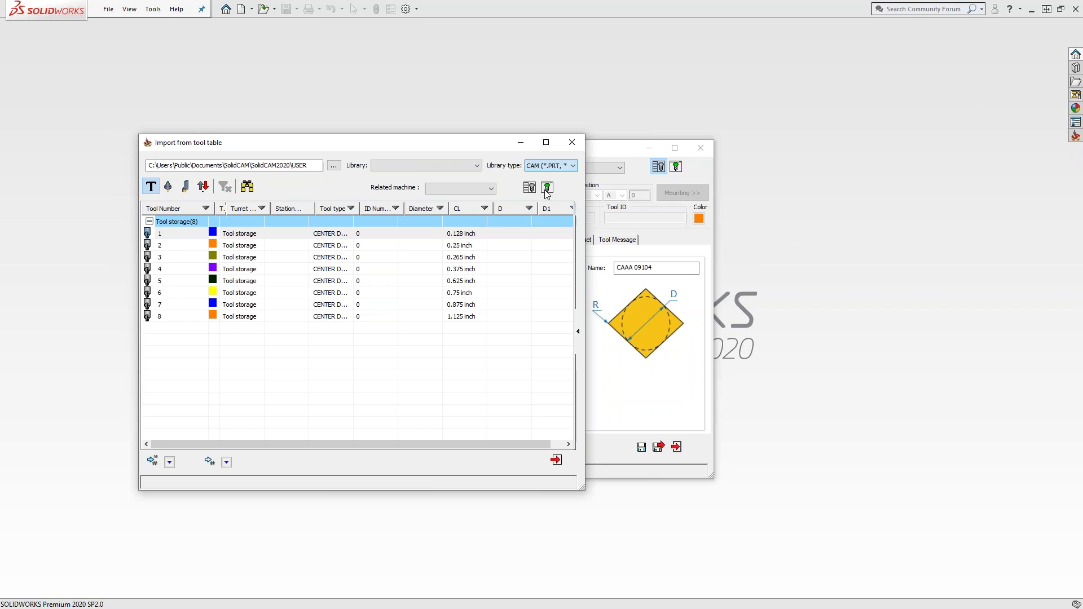
# Step: Set the import directory to the Old folder under Training Materials, Introductory Video Recordings, SolidCAM Live
pyautogui.click(334, 165)
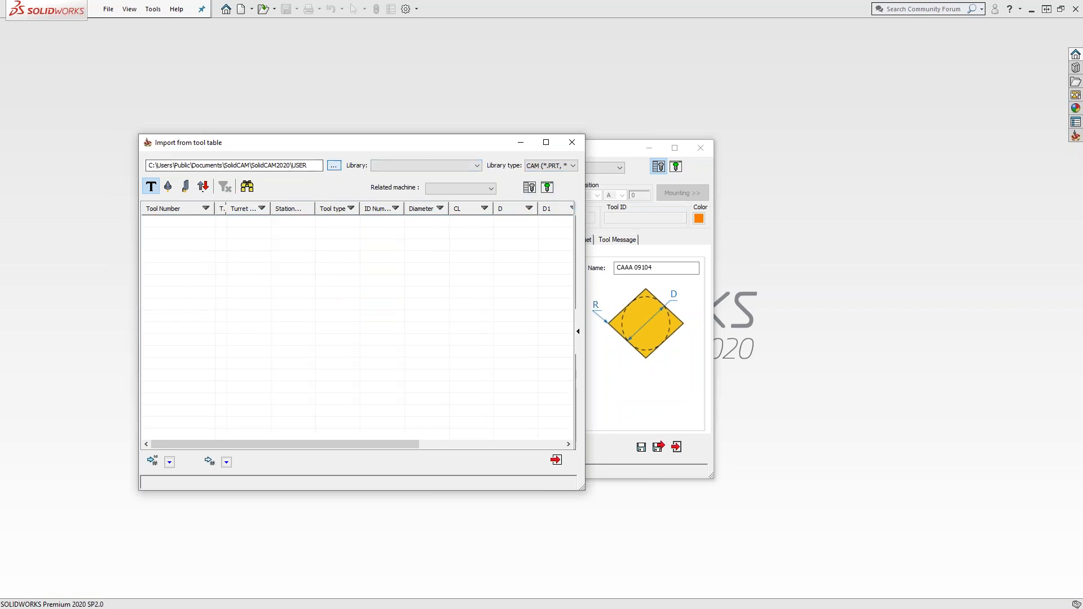
pyautogui.scroll(-4, 559, 360)
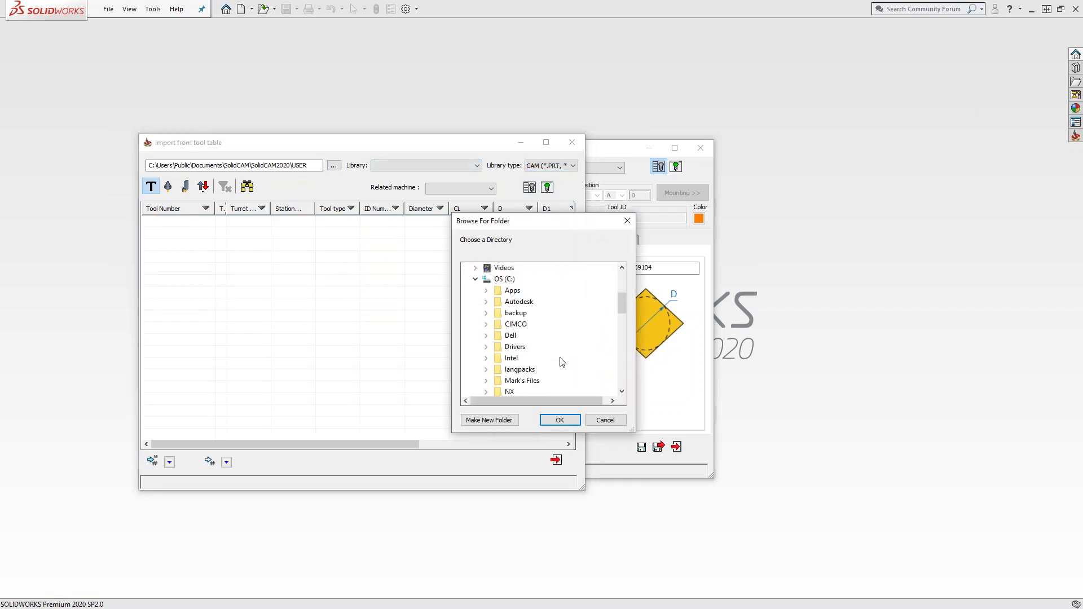
pyautogui.scroll(-1, 561, 362)
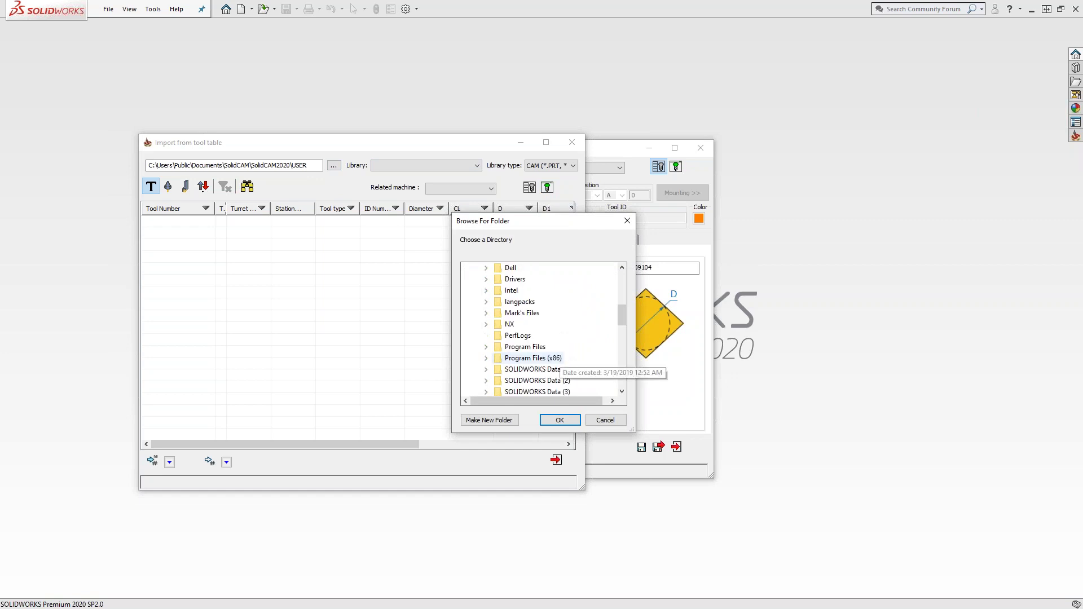
pyautogui.click(486, 314)
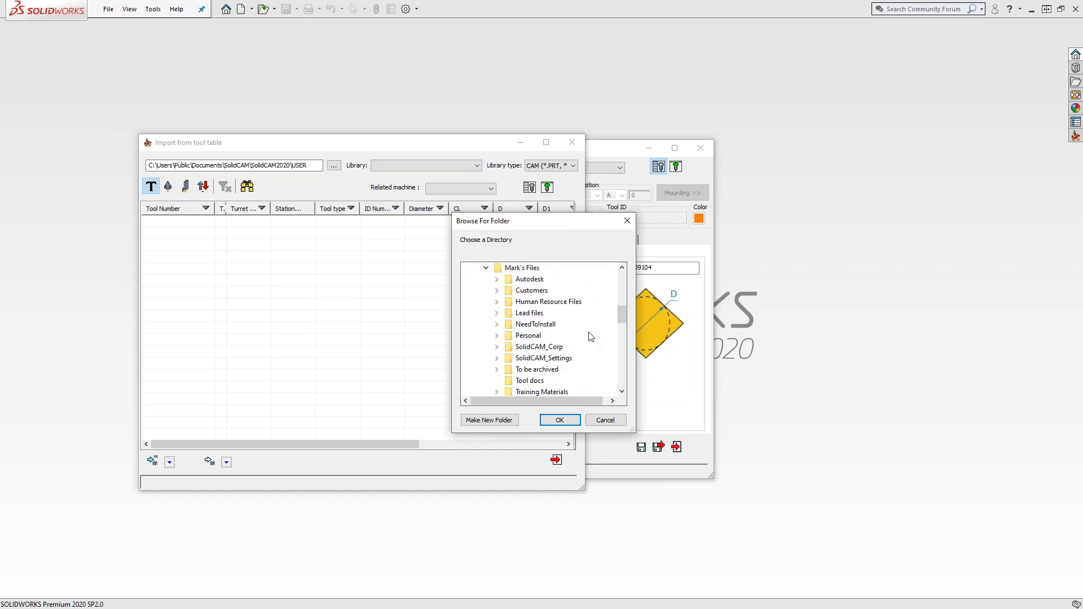
pyautogui.scroll(-1, 564, 355)
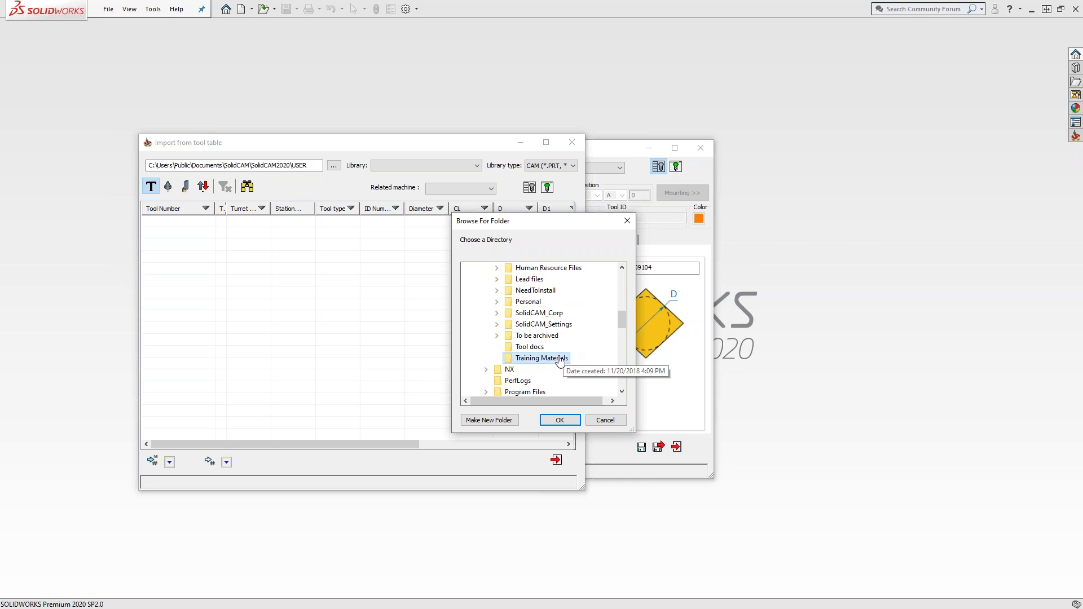
pyautogui.click(560, 368)
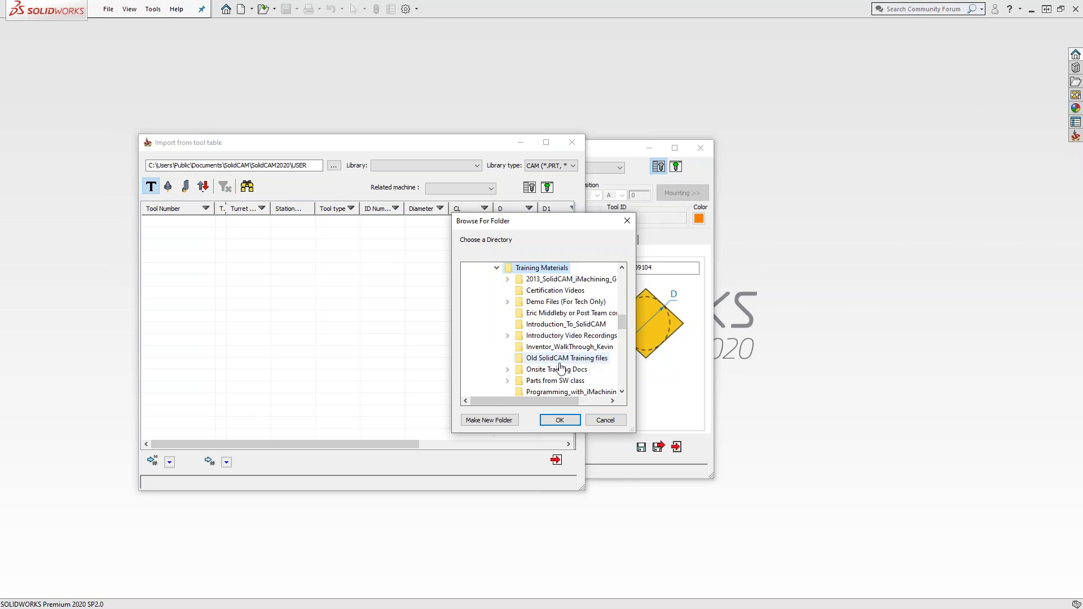
pyautogui.click(599, 338)
pyautogui.click(568, 393)
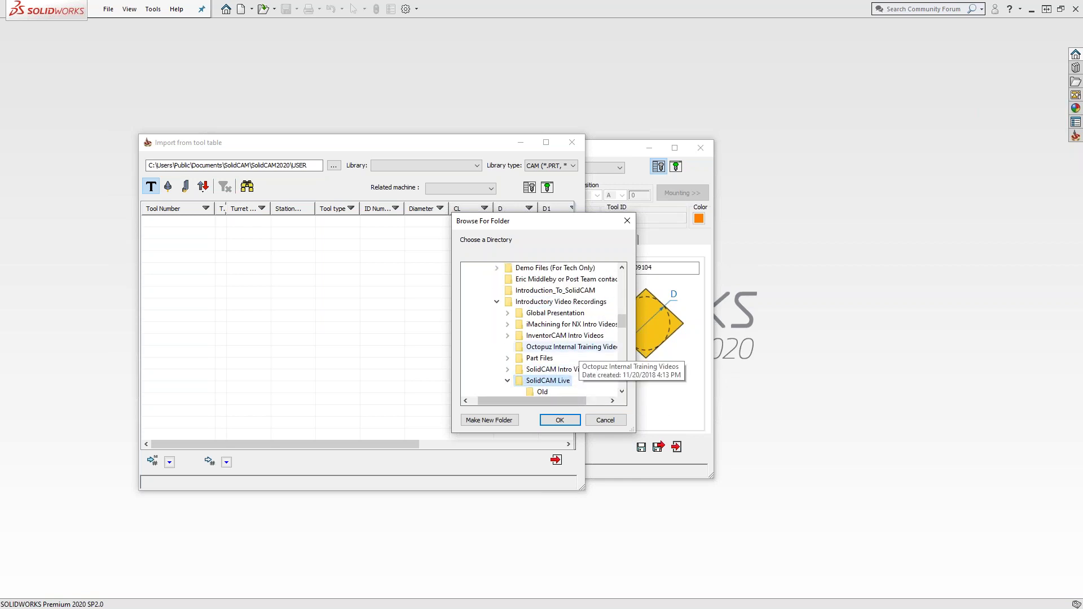
pyautogui.scroll(-3, 565, 350)
pyautogui.click(542, 290)
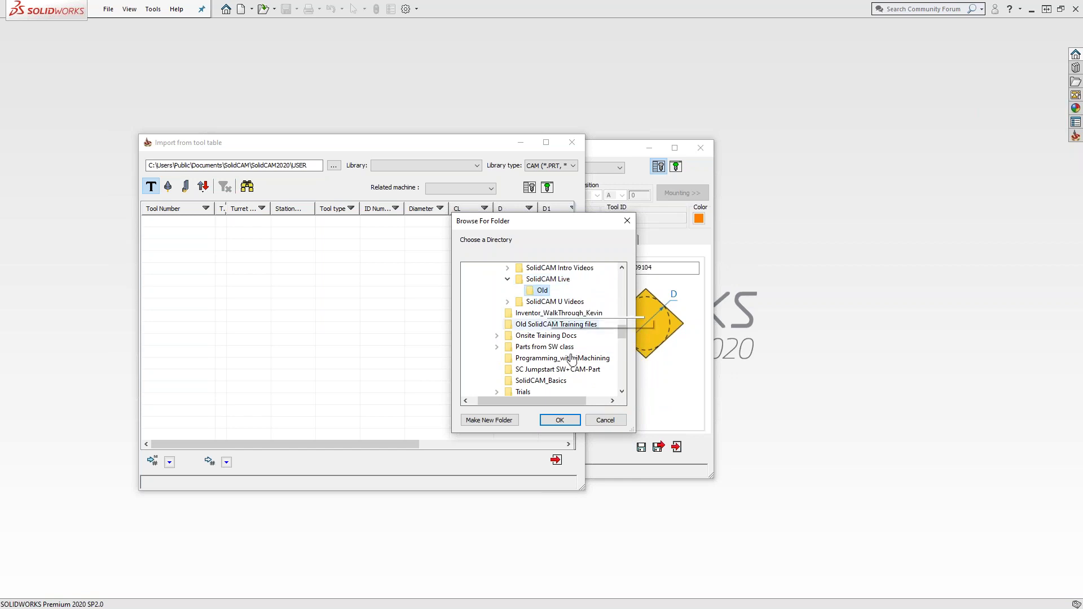
pyautogui.click(559, 420)
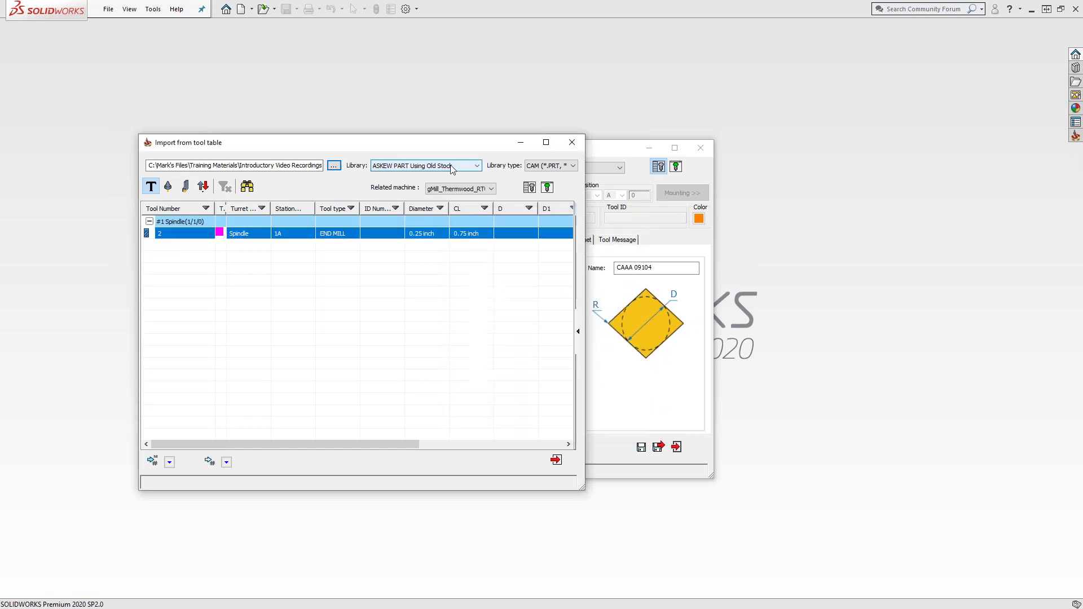
# Step: Import all tools from the PLUNGE PART library into the SC LIVE tool table and close the import
pyautogui.click(451, 166)
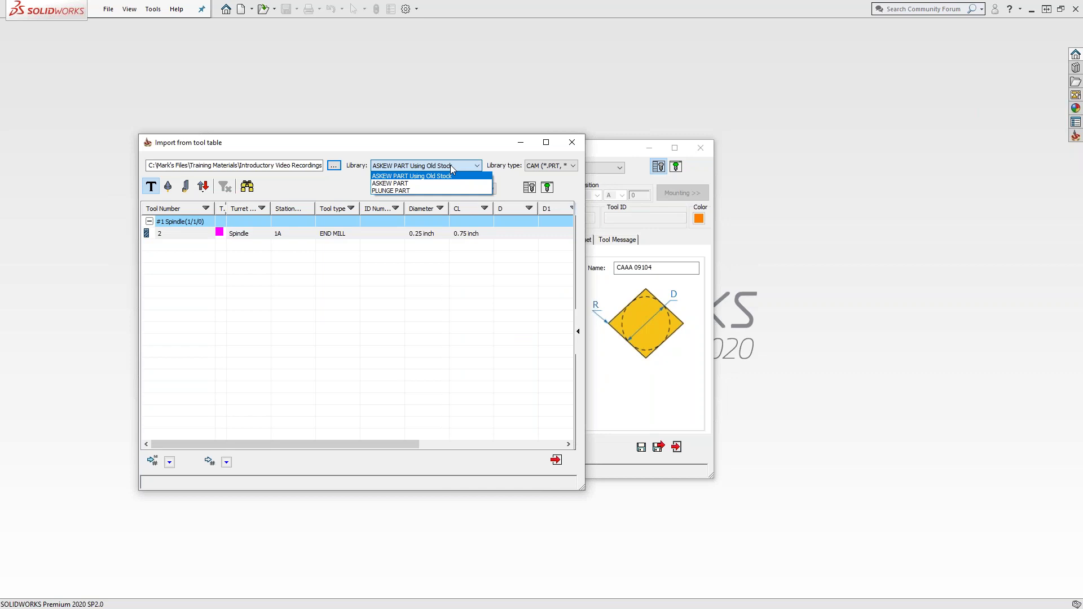
pyautogui.click(384, 191)
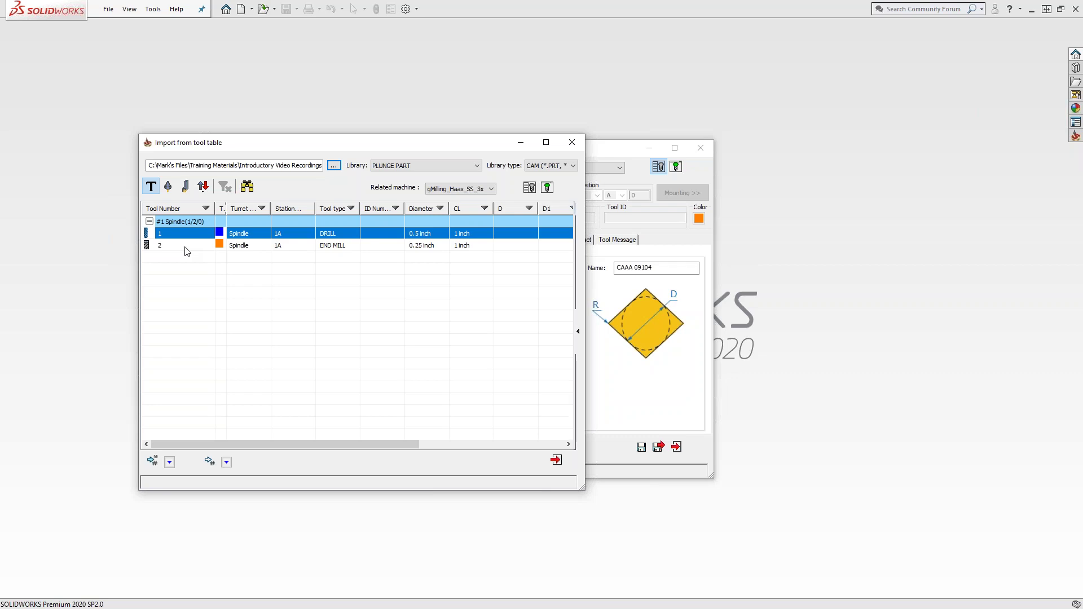
pyautogui.click(151, 461)
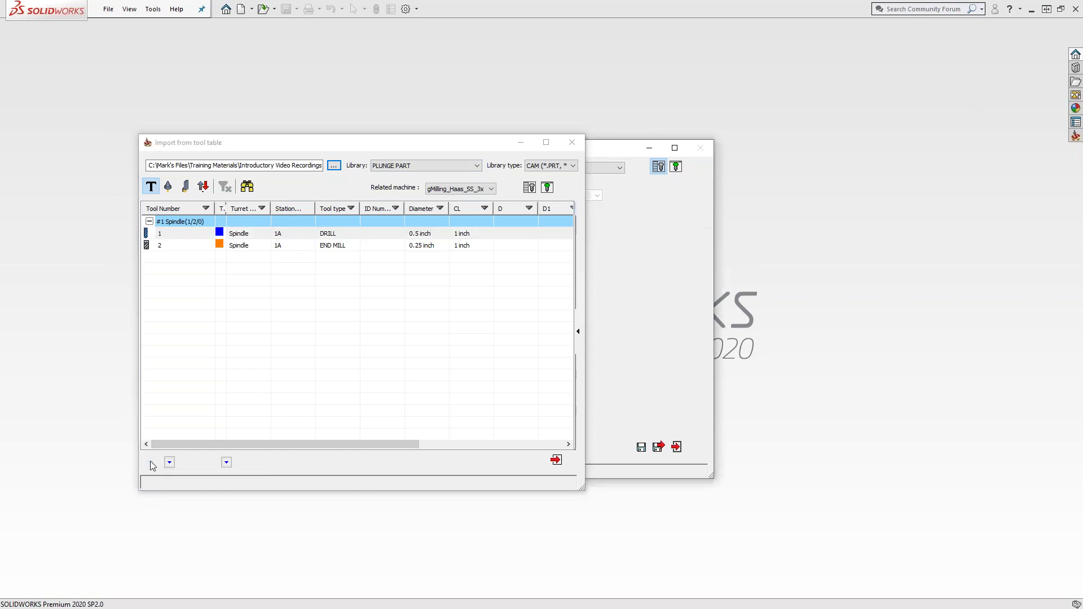
pyautogui.click(568, 143)
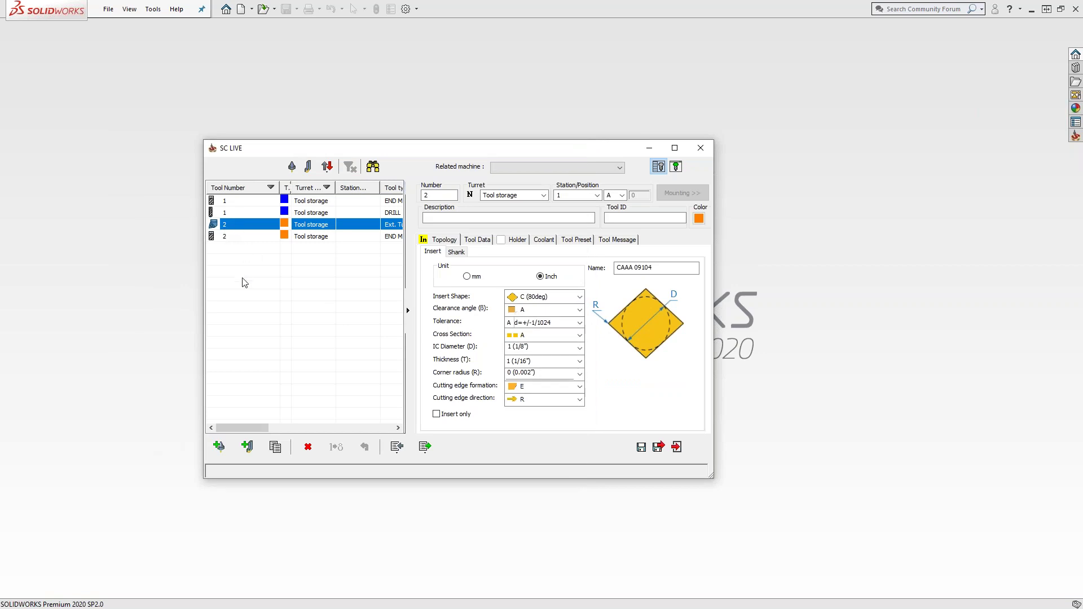
# Step: Start another import from a tool table and choose the GENERAL library as the source
pyautogui.click(397, 446)
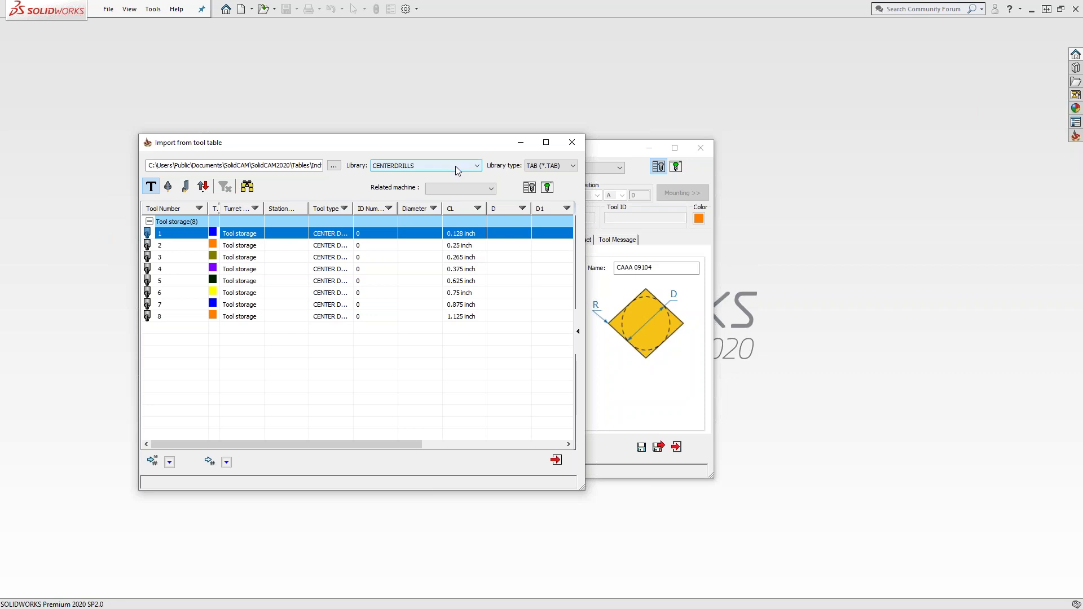
pyautogui.click(456, 167)
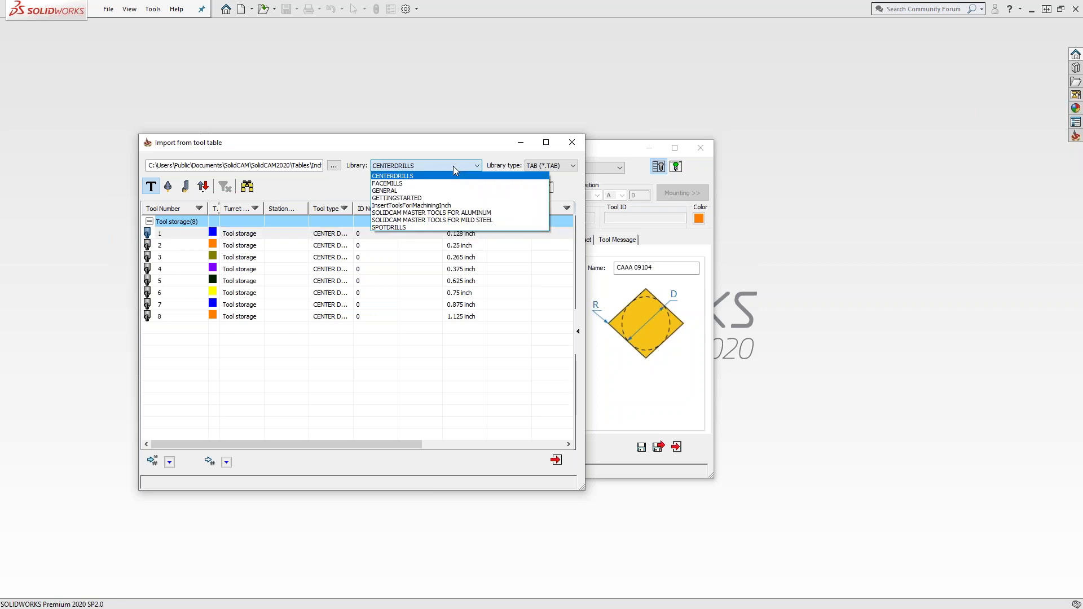
pyautogui.click(411, 176)
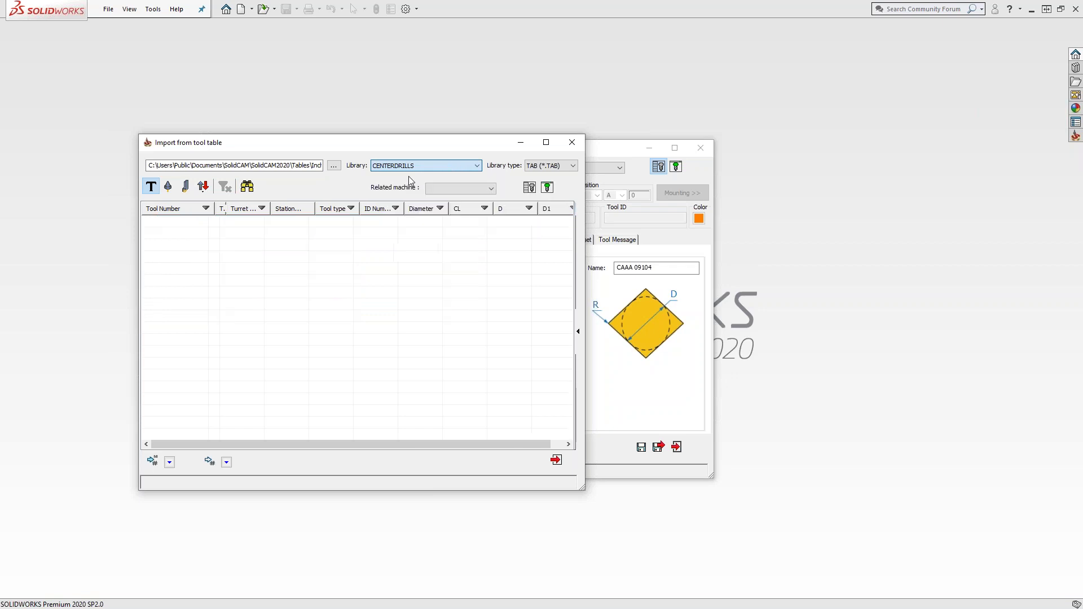
pyautogui.click(432, 168)
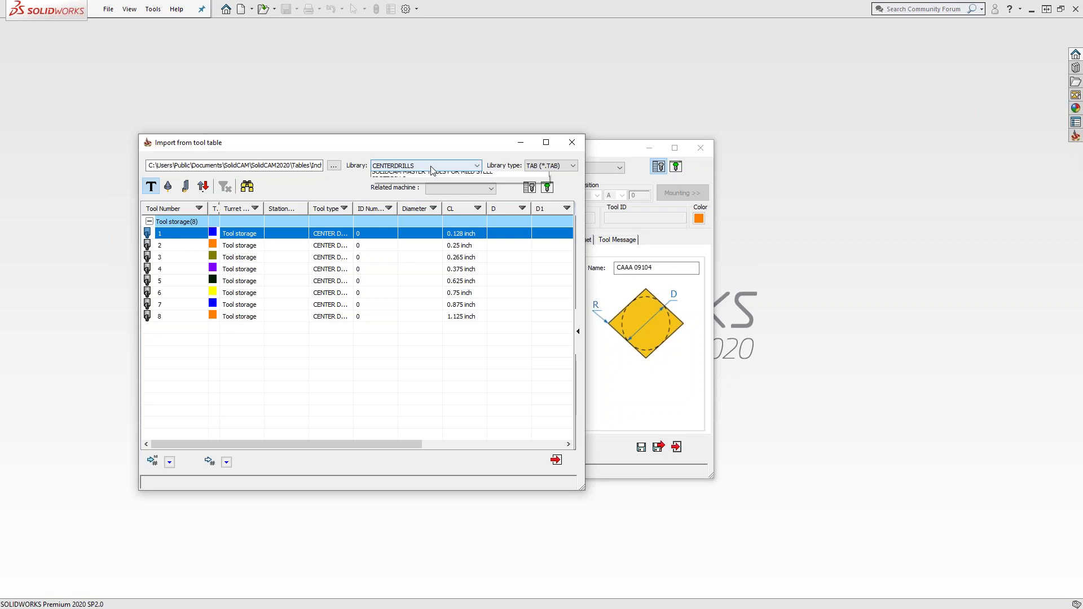
pyautogui.click(389, 193)
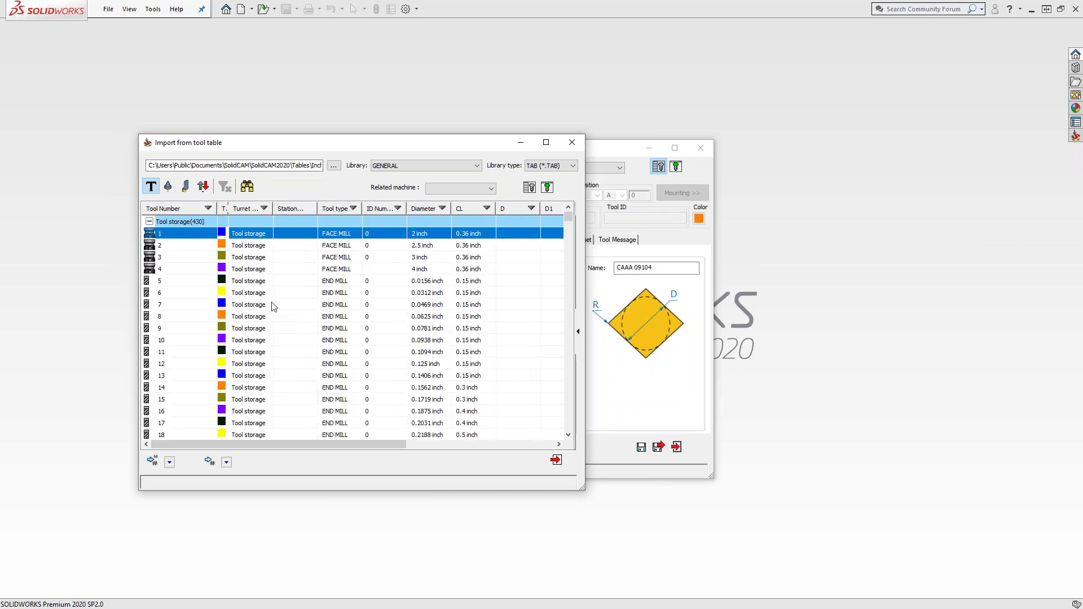
# Step: Filter the GENERAL library's tool list by tool type to END MILL only
pyautogui.click(353, 210)
pyautogui.click(456, 381)
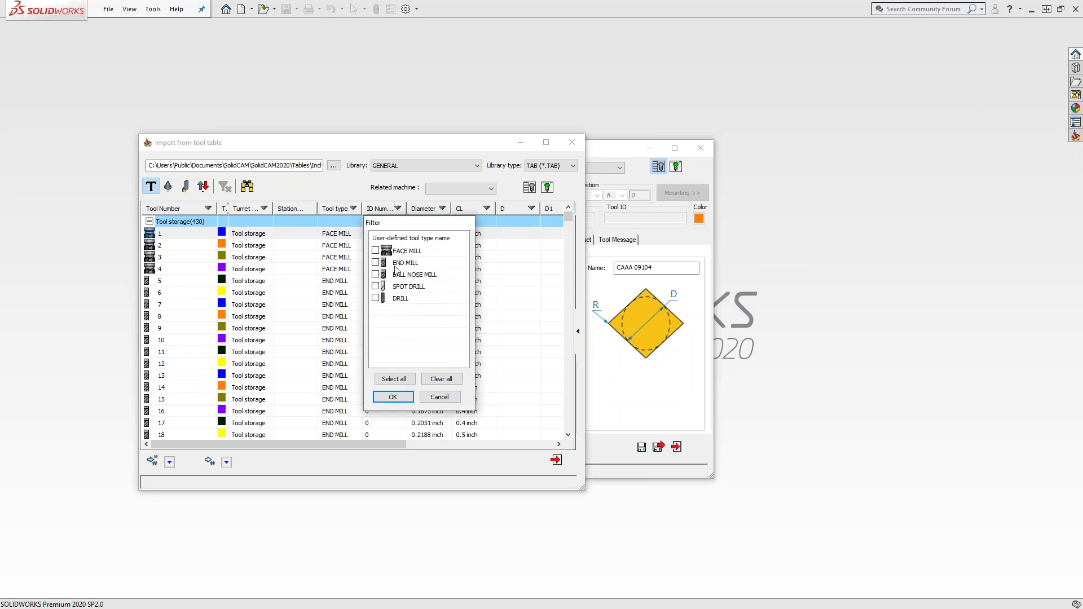
pyautogui.click(376, 262)
pyautogui.click(395, 397)
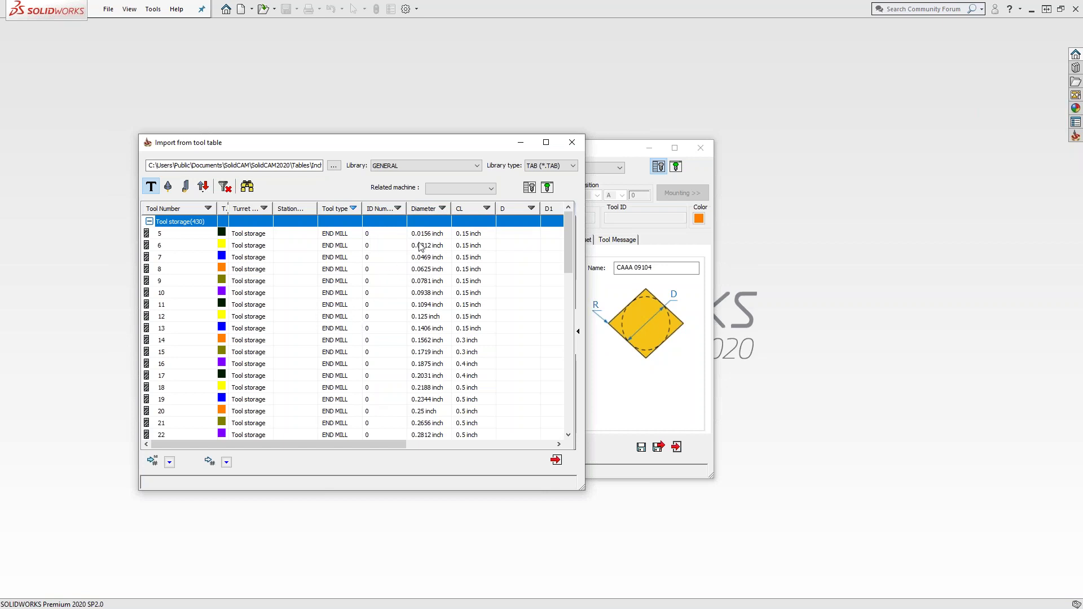
# Step: Filter the end mills to diameters from 0.499 to 0.5 and import the selected tool into the SC LIVE library
pyautogui.click(443, 208)
pyautogui.press('Tab')
pyautogui.write('.5')
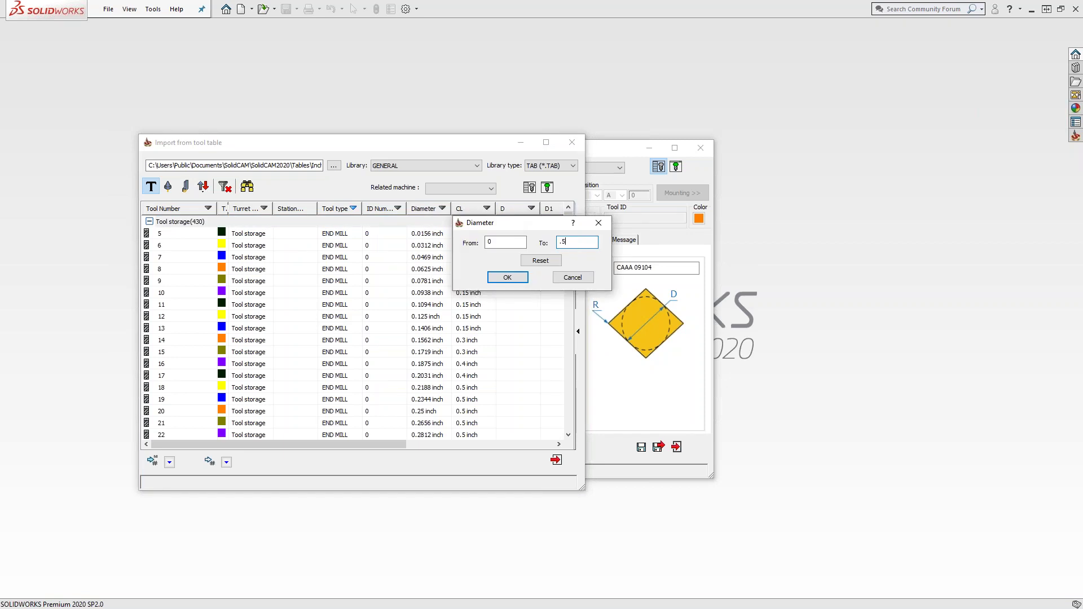
pyautogui.hotkey('shift', 'Tab')
pyautogui.write('.499')
pyautogui.click(506, 277)
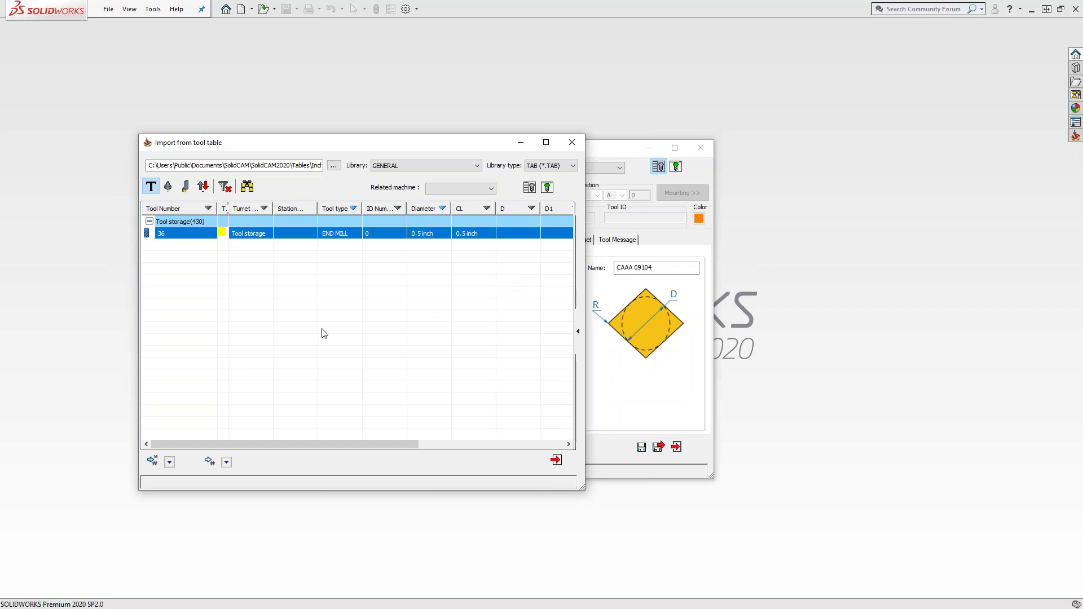
pyautogui.click(209, 463)
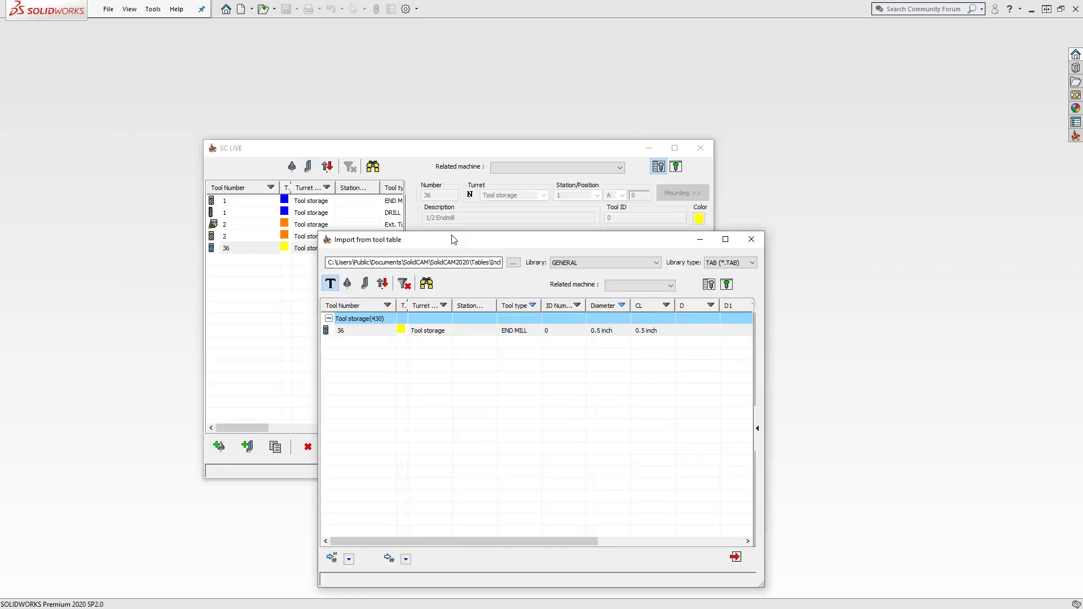
pyautogui.moveTo(453, 240); pyautogui.dragTo(408, 134)
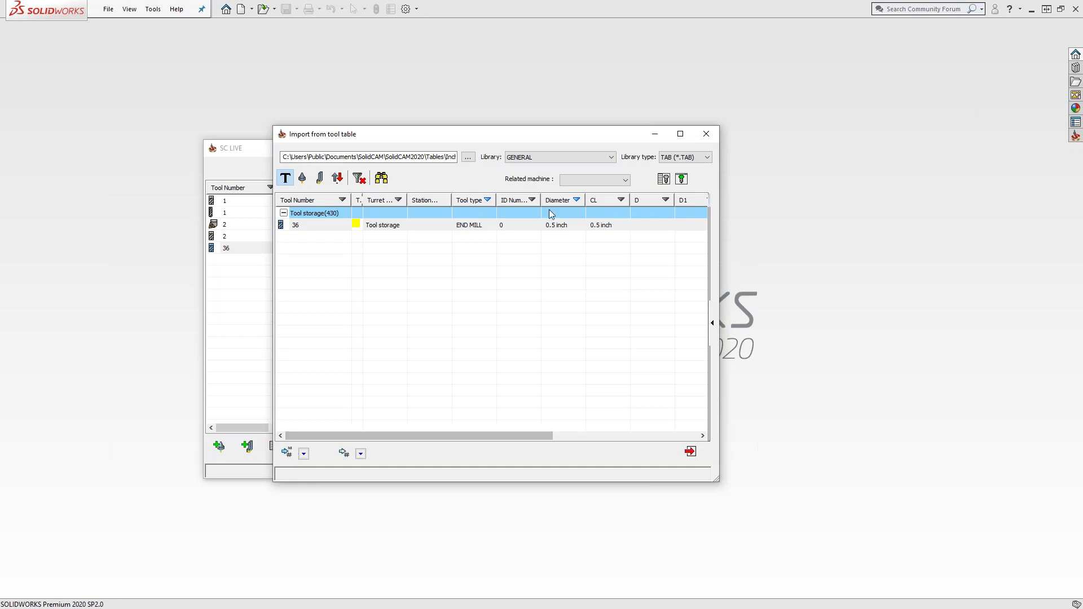
# Step: Switch the import source to the SOLIDCAM MASTER TOOLS FOR ALUMINUM library and reset the diameter filter
pyautogui.click(584, 163)
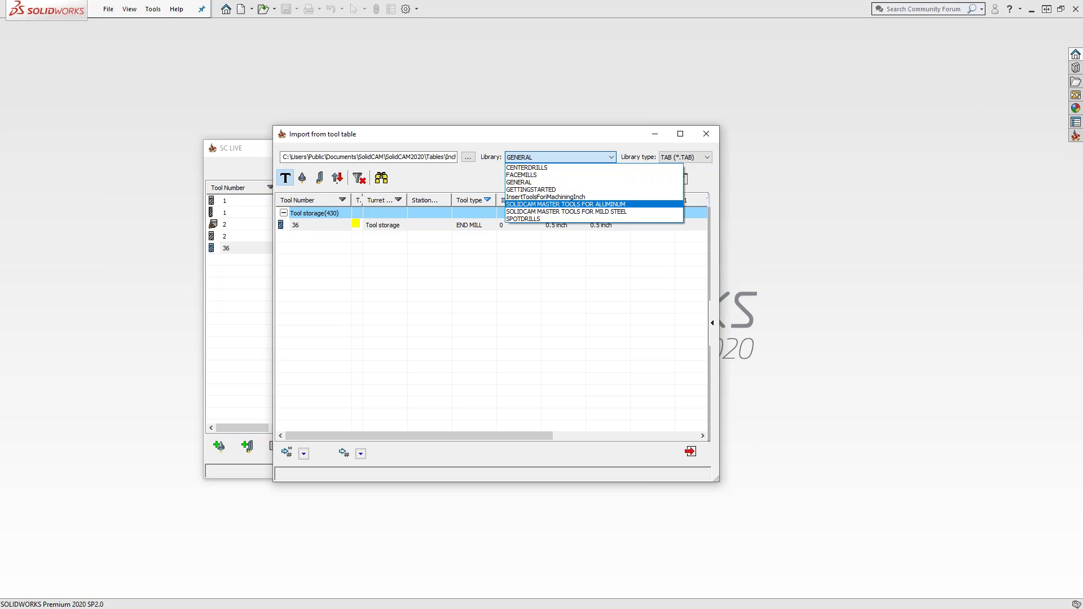
pyautogui.click(566, 204)
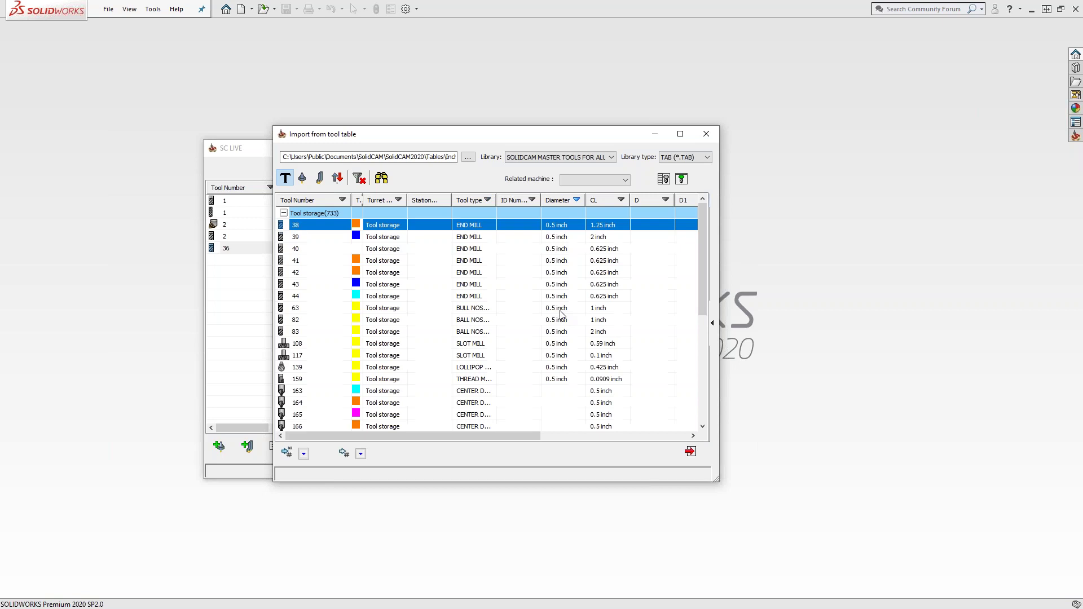
pyautogui.click(576, 201)
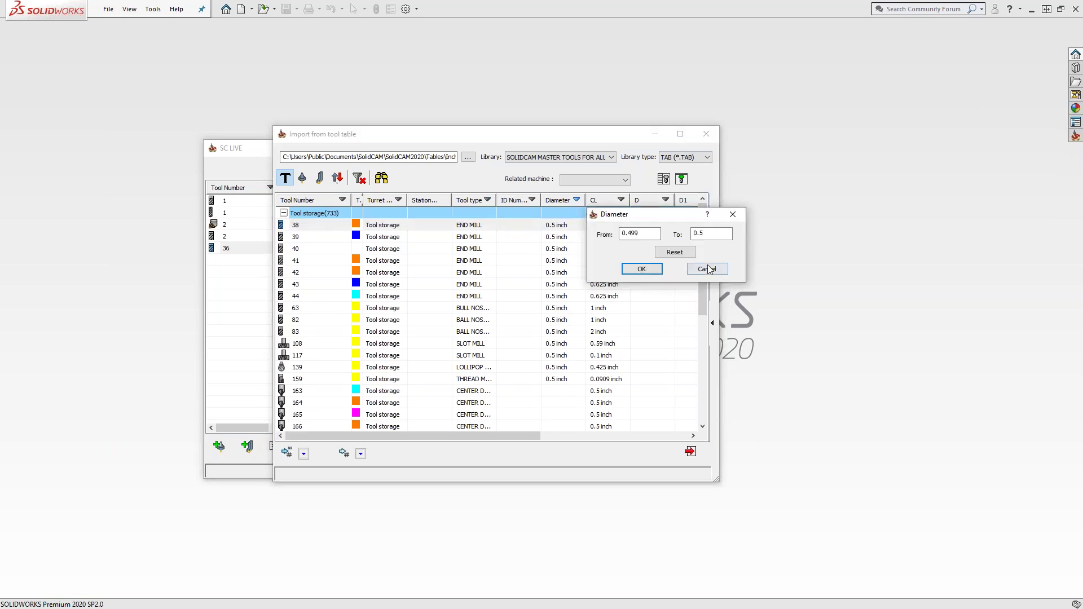
pyautogui.click(675, 251)
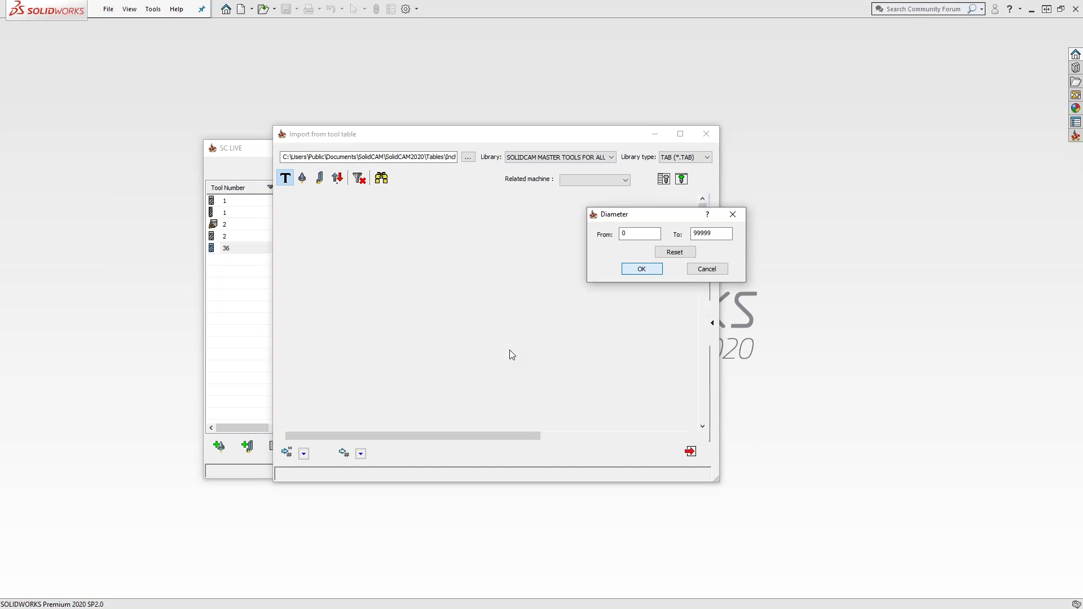
pyautogui.press('Return')
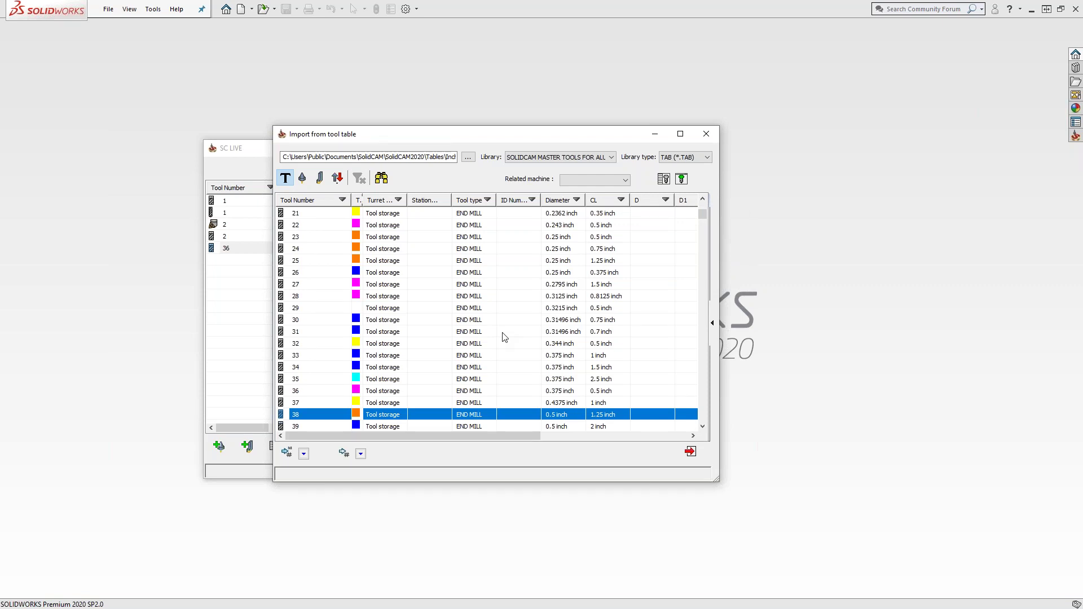
# Step: Examine the aluminum library's tool types, the parameters of individual tools such as number 27, and the rest of its tool list
pyautogui.click(488, 200)
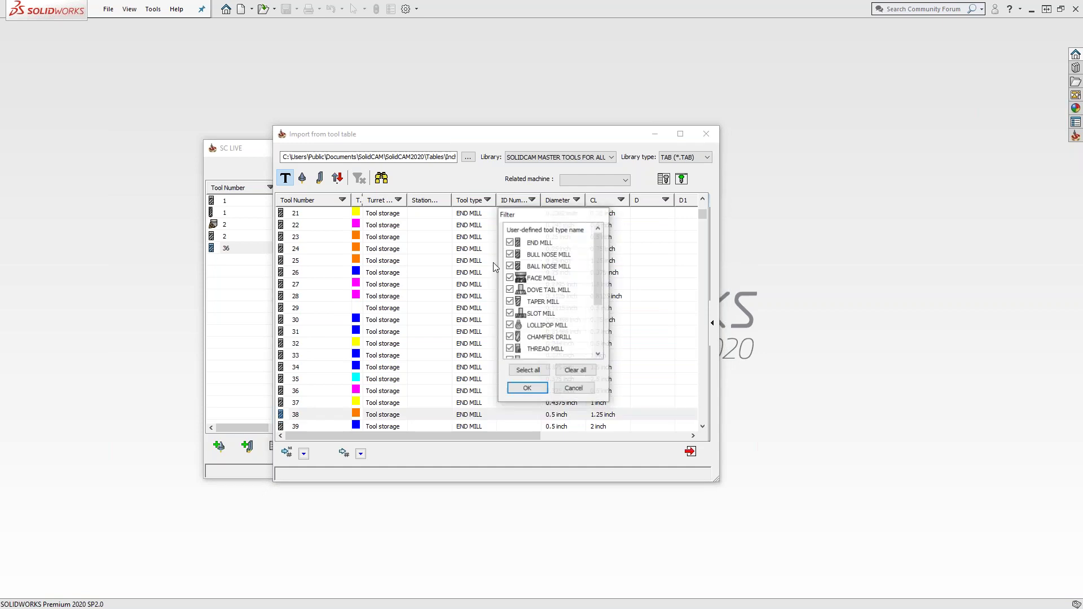
pyautogui.scroll(1, 575, 294)
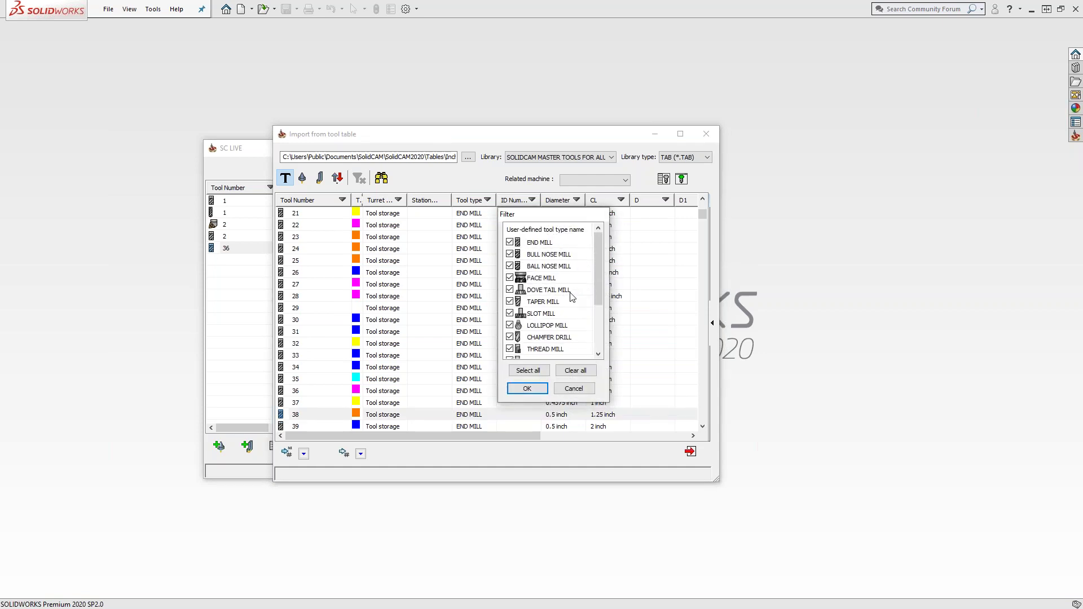
pyautogui.scroll(-2, 572, 298)
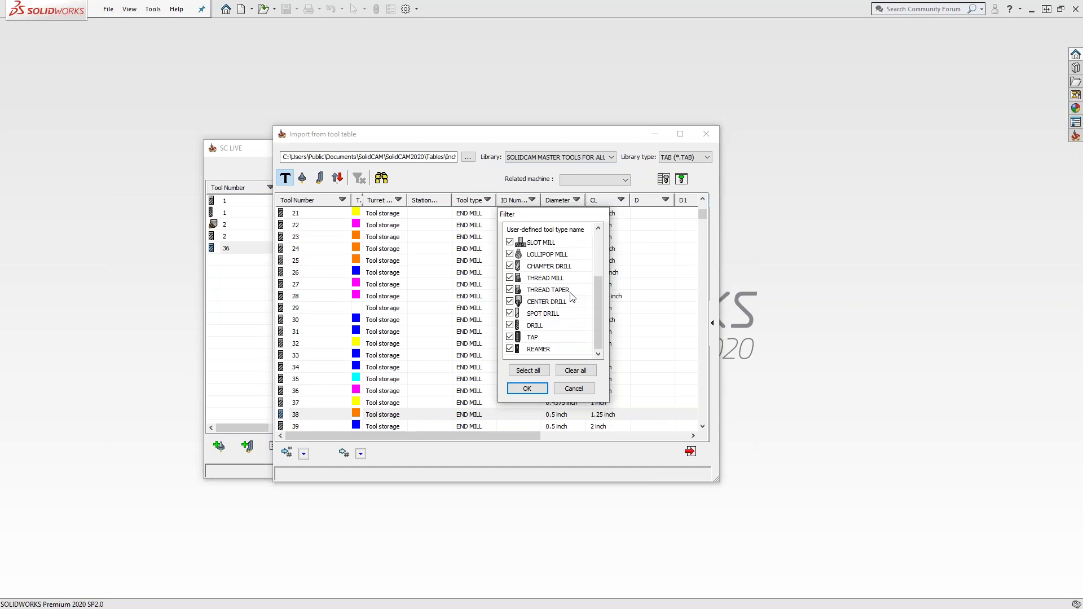
pyautogui.click(574, 390)
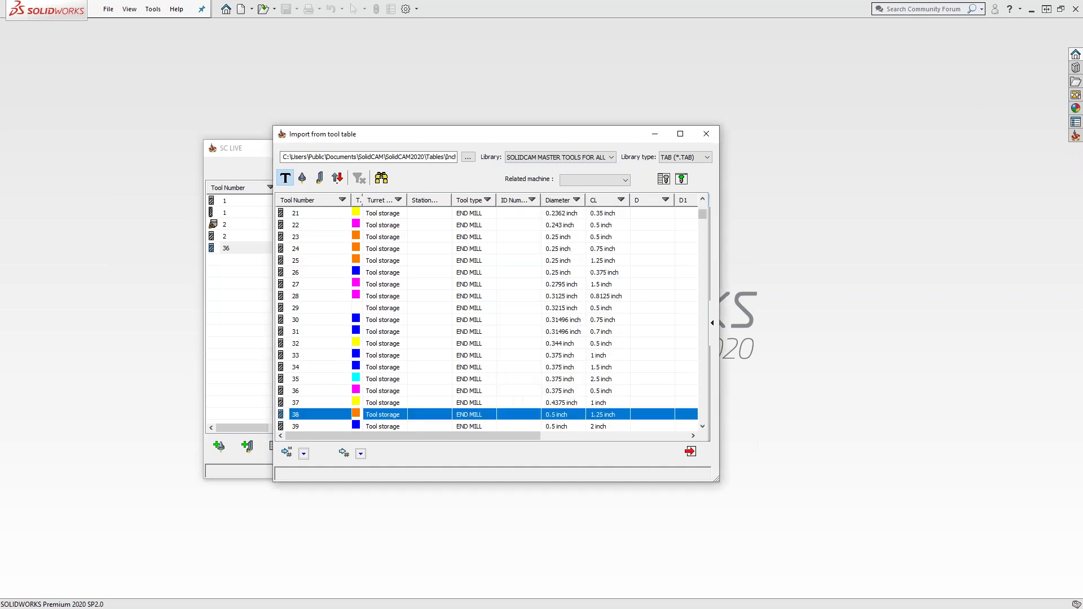
pyautogui.click(712, 323)
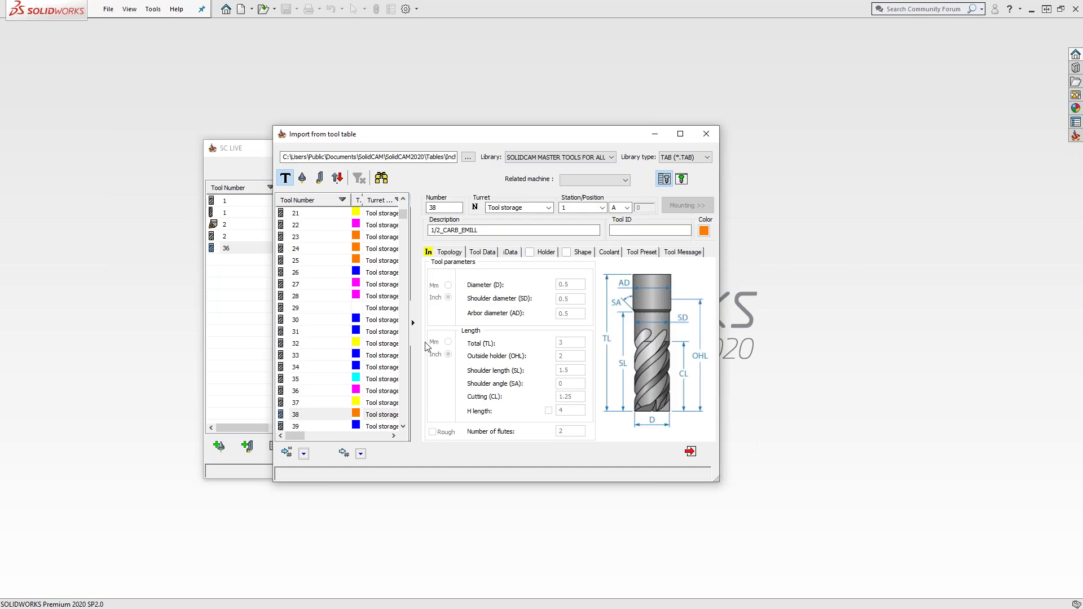
pyautogui.click(301, 287)
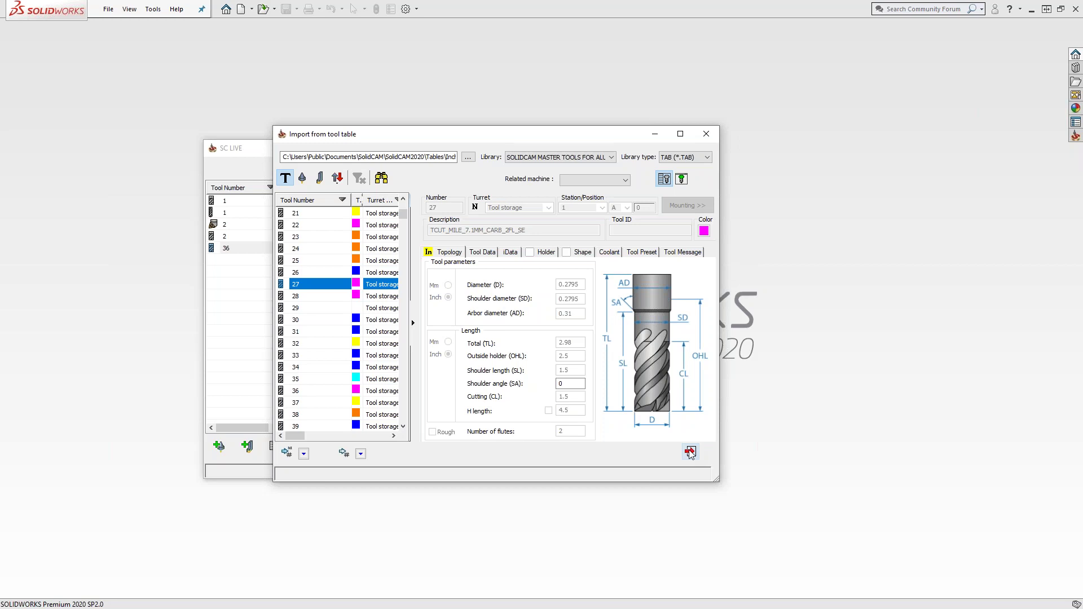
pyautogui.scroll(-15, 317, 328)
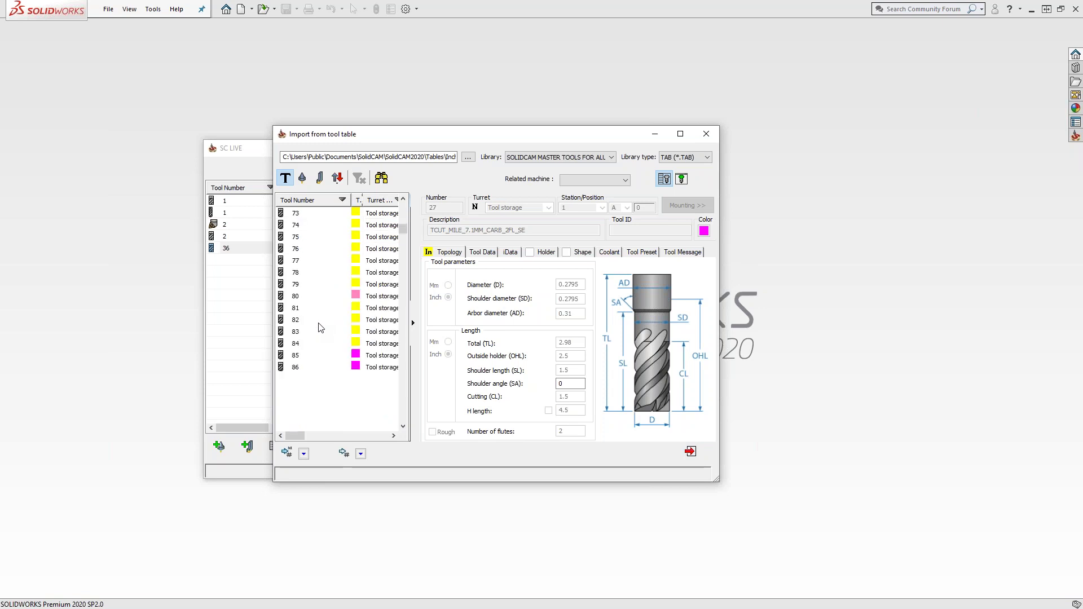
pyautogui.scroll(-20, 320, 328)
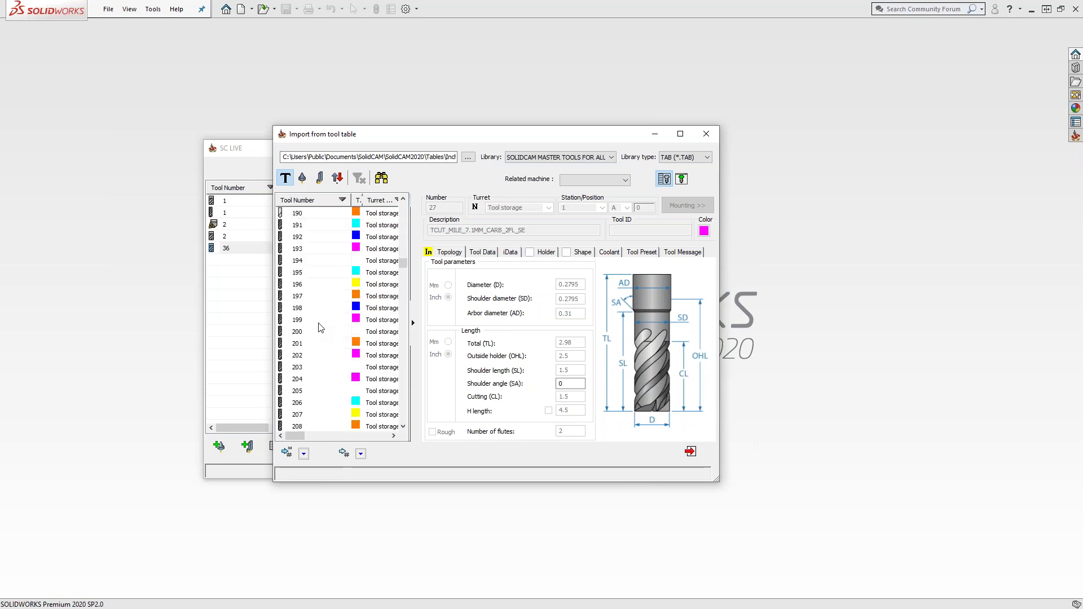
pyautogui.scroll(-6, 320, 328)
pyautogui.scroll(-7, 320, 328)
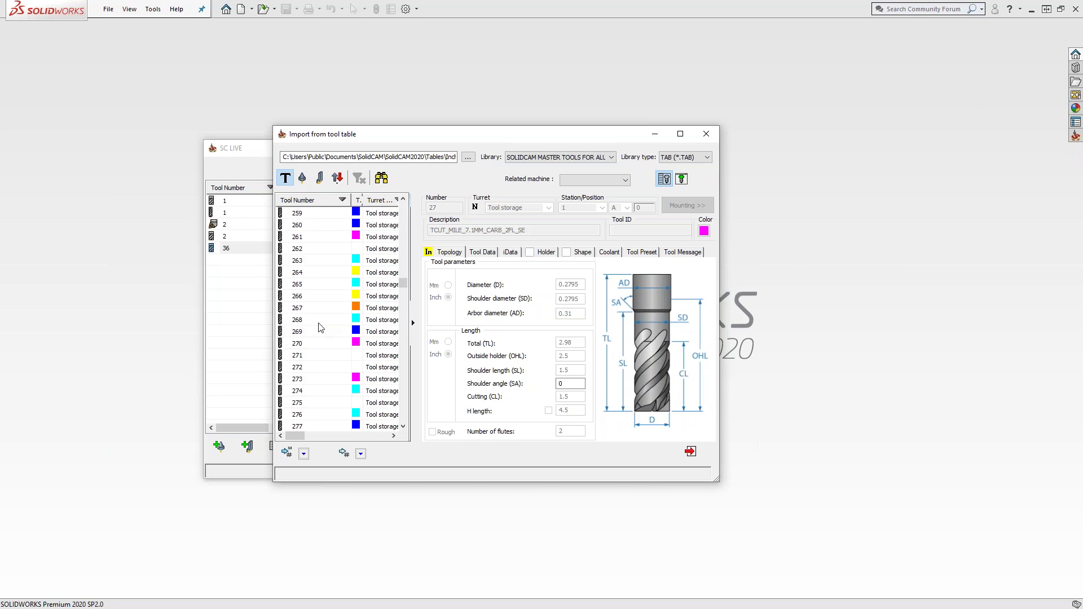
pyautogui.click(588, 156)
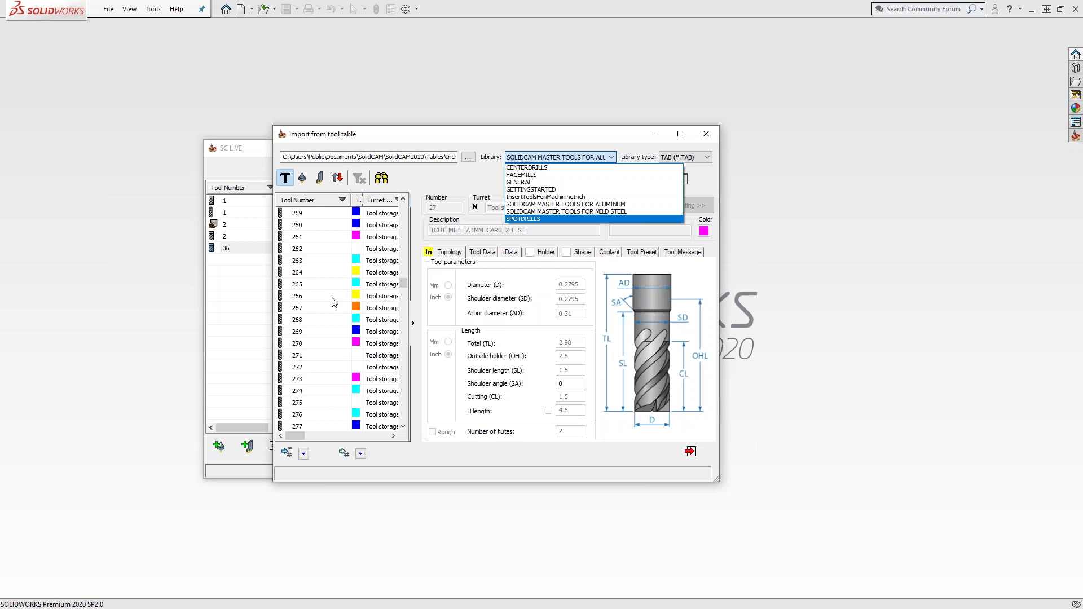
# Step: Exit the tool import and close the SC LIVE tool library without saving it
pyautogui.click(689, 454)
pyautogui.click(690, 452)
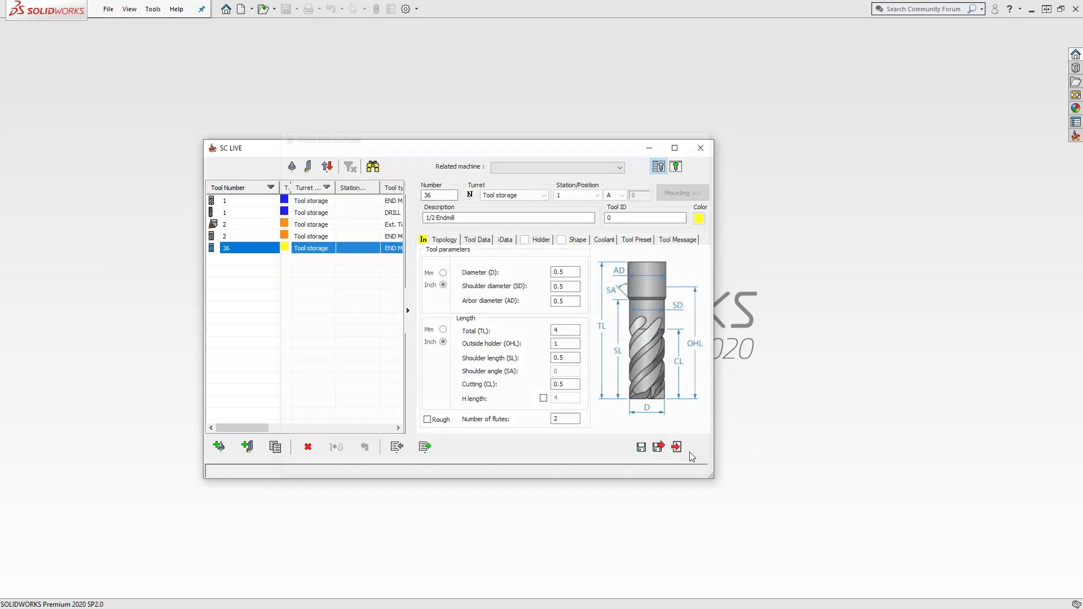
pyautogui.click(676, 447)
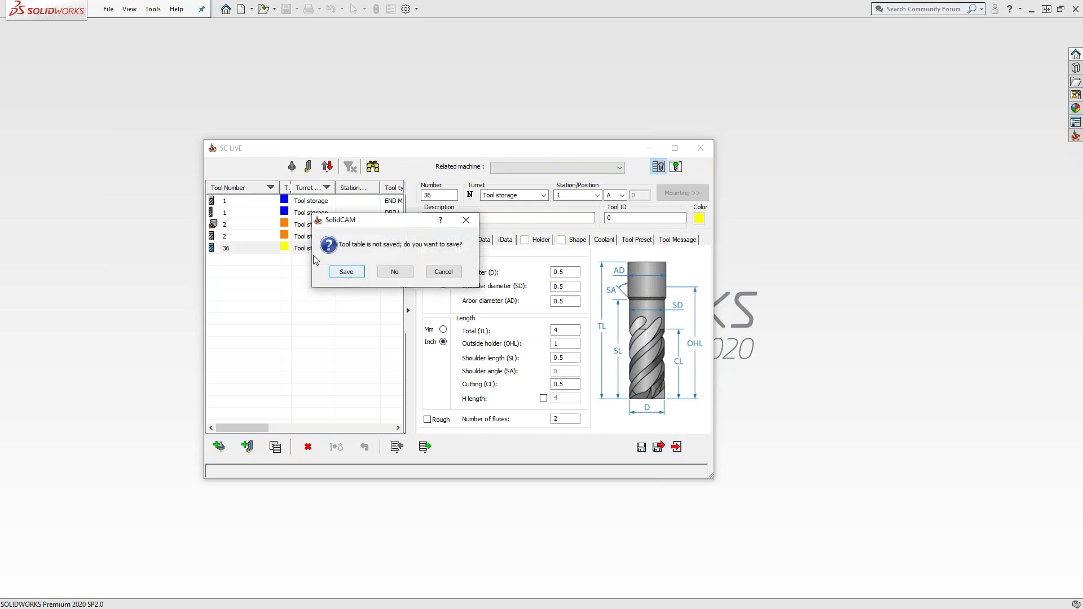
pyautogui.click(389, 271)
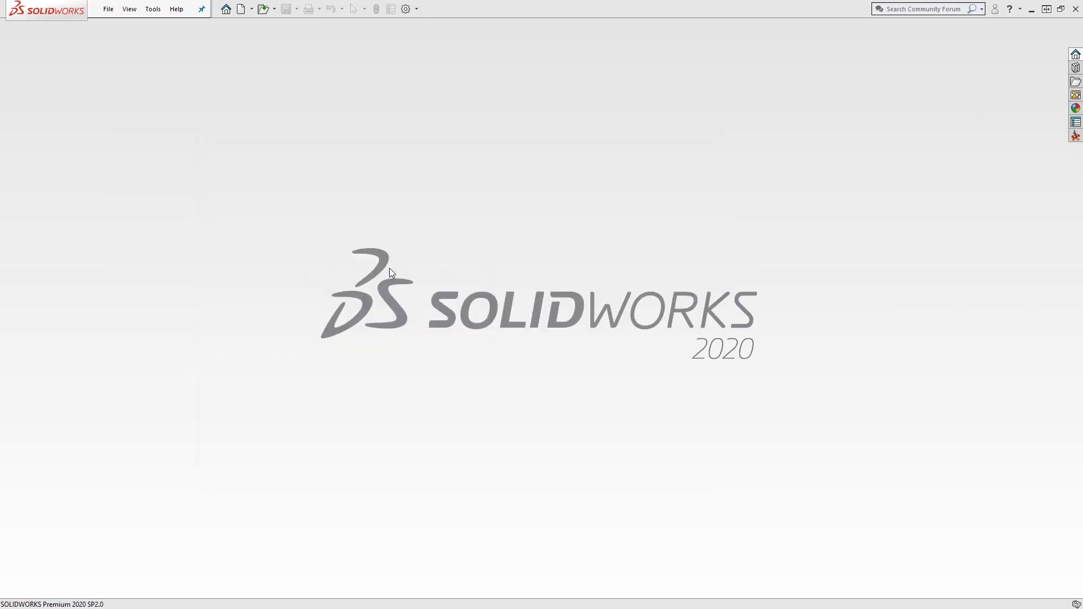
# Step: Open the recent HSR & HSM & HSS CAM-part and display its part tool table
pyautogui.click(153, 9)
pyautogui.moveTo(175, 56)
pyautogui.moveTo(390, 295)
pyautogui.click(821, 295)
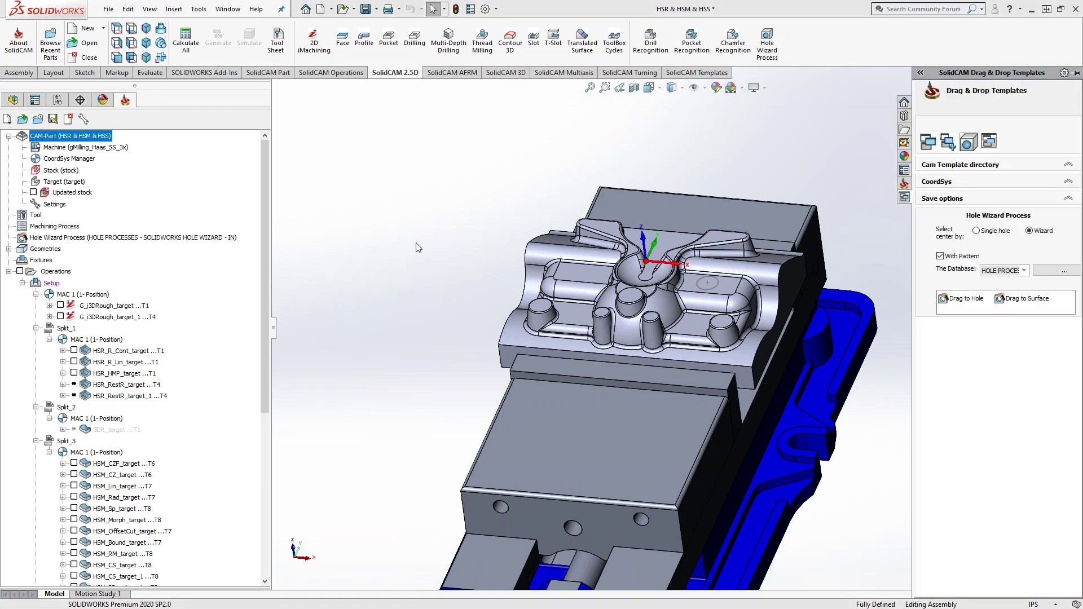
pyautogui.click(34, 215)
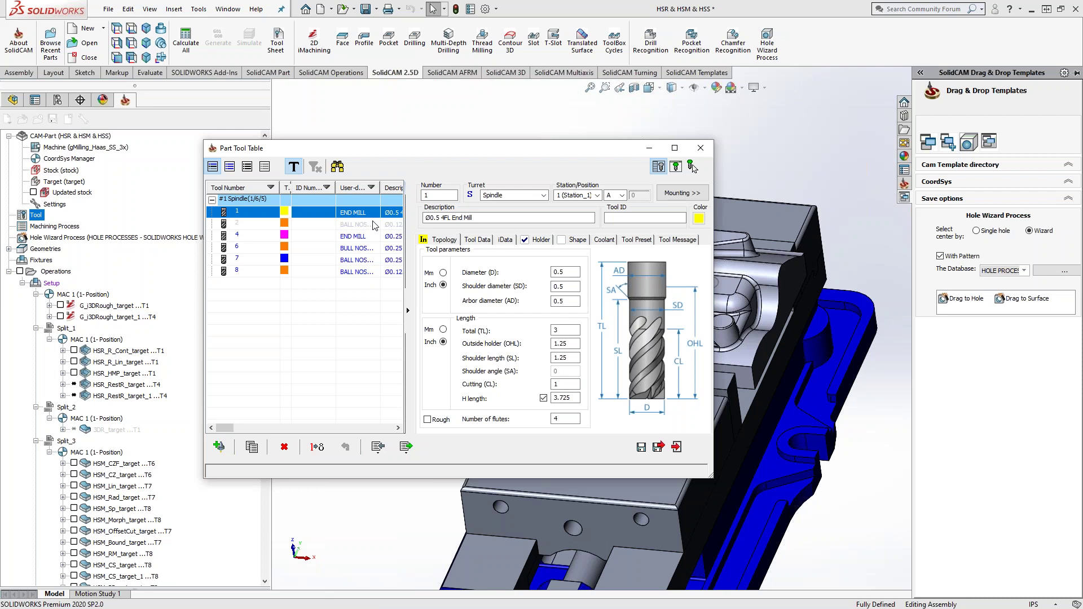
# Step: Look at the parameters of bull nose tool number 6 in the part tool table and close the table
pyautogui.click(262, 249)
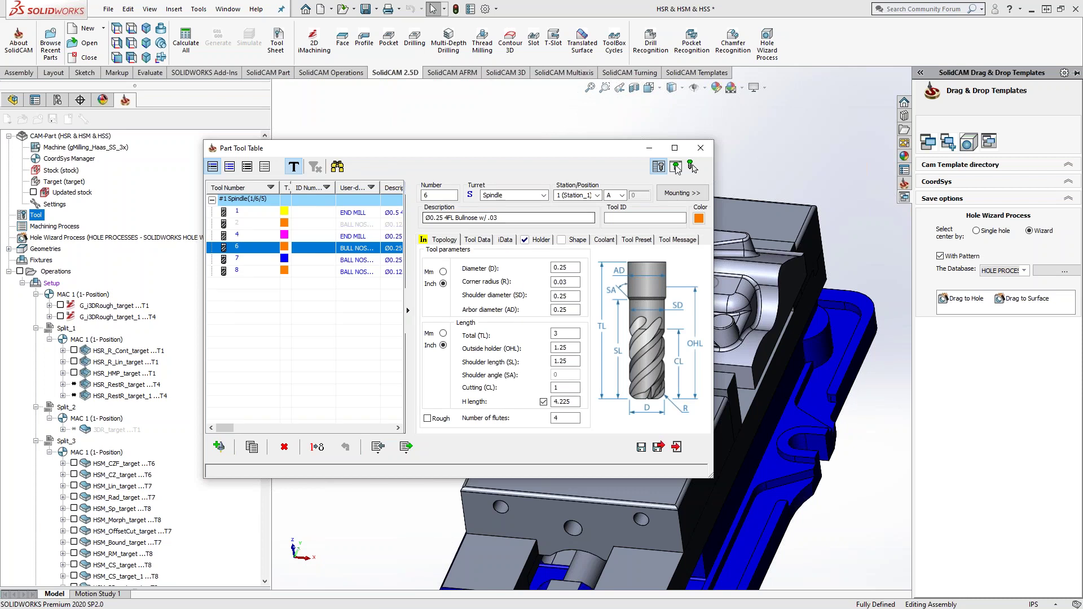
pyautogui.click(699, 149)
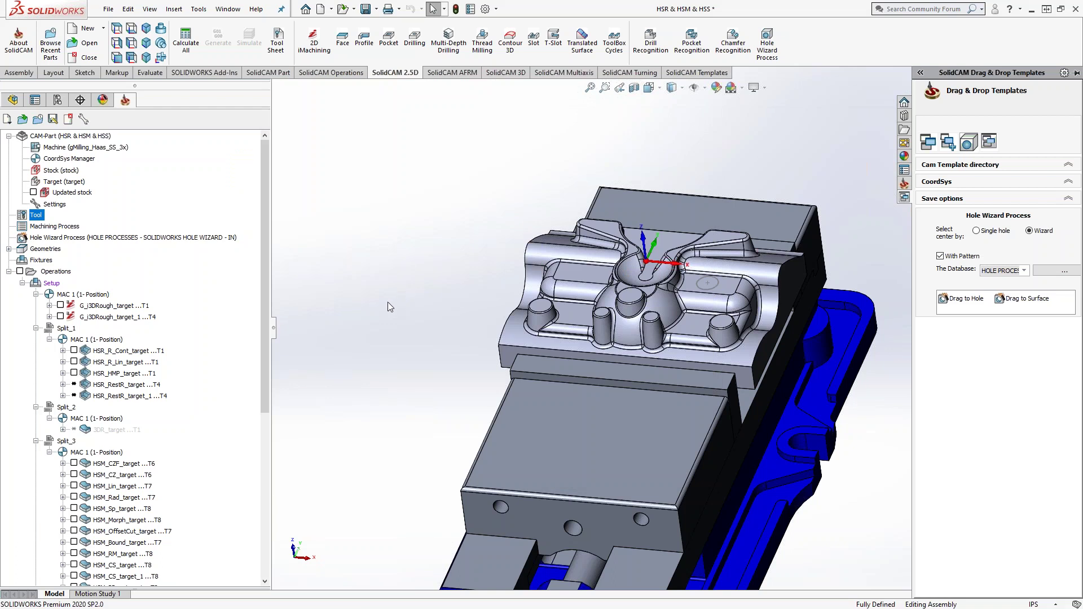
# Step: Generate a tool sheet for the CAM-part in the Sheet_Full_DOCX style with all sections included
pyautogui.rightClick(48, 137)
pyautogui.moveTo(116, 238)
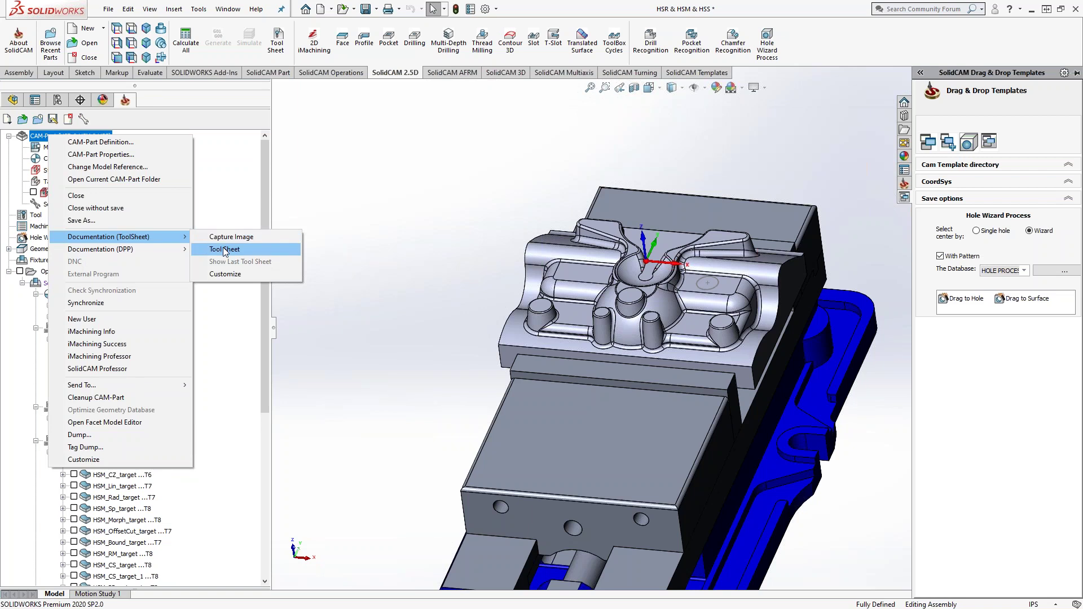
pyautogui.click(225, 251)
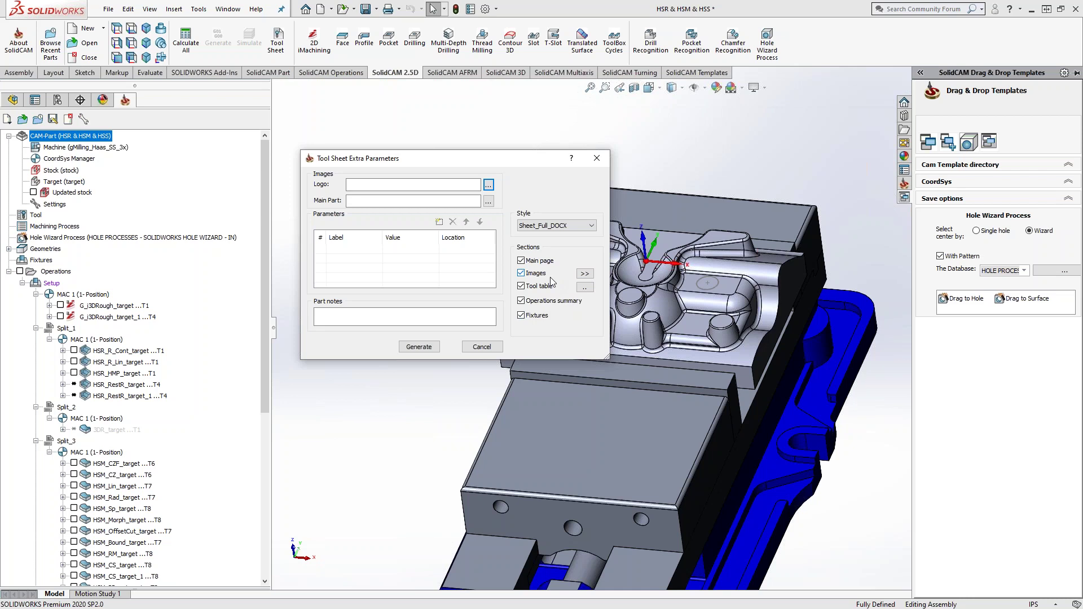
pyautogui.click(573, 225)
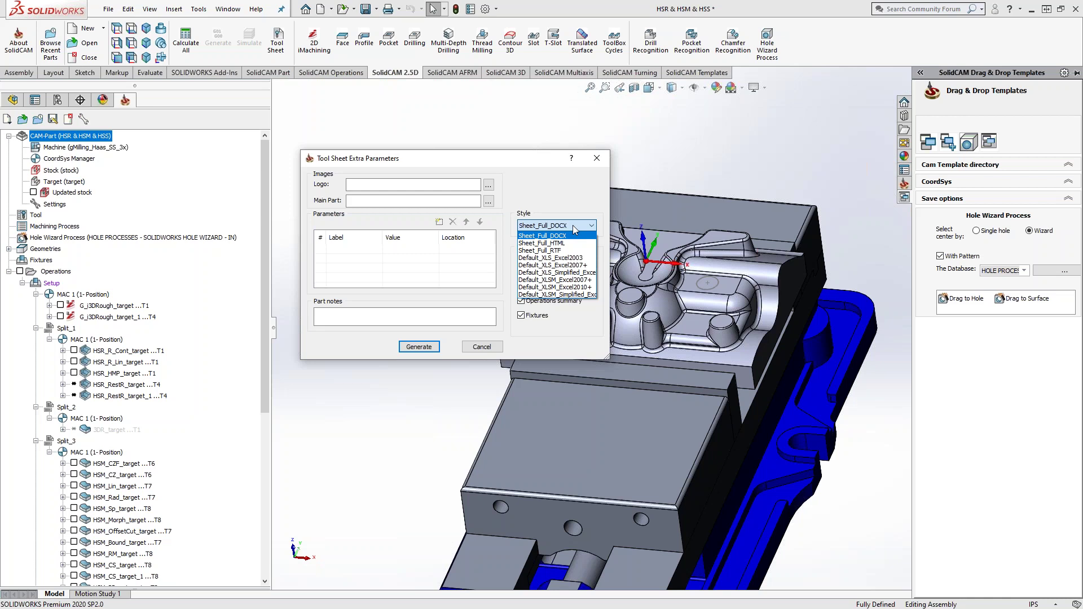
pyautogui.click(542, 236)
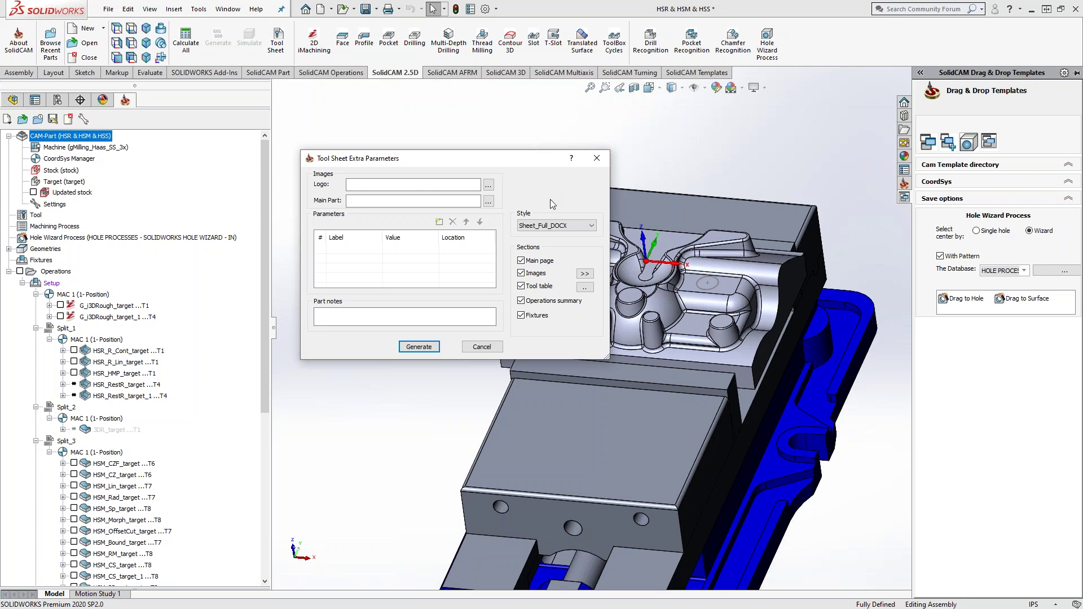
pyautogui.click(419, 347)
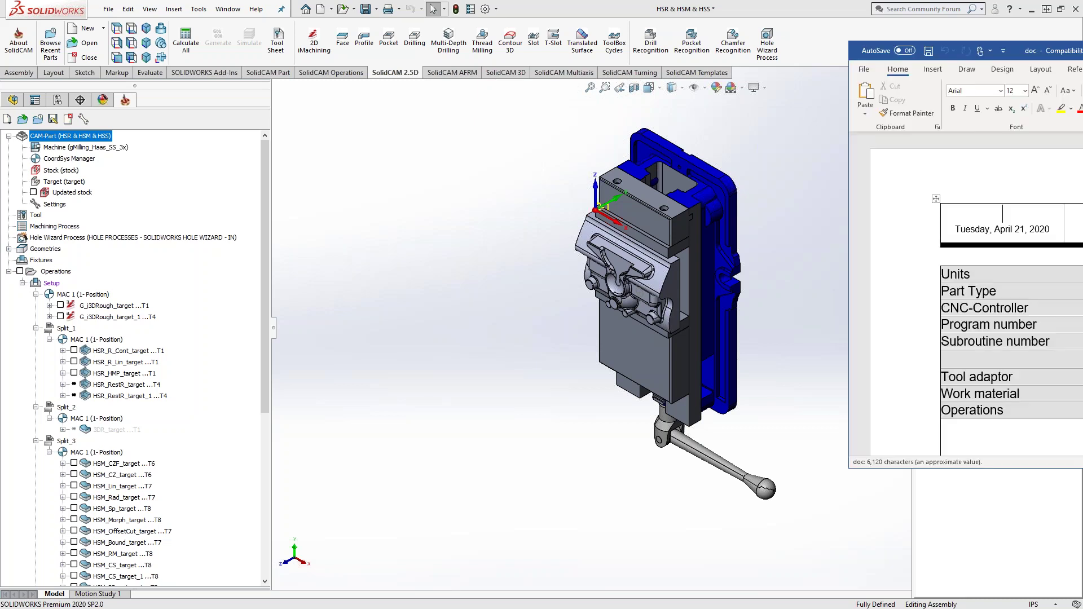
# Step: Read through the first page of the generated tool sheet in Word and continue to its Images page
pyautogui.scroll(-1, 612, 292)
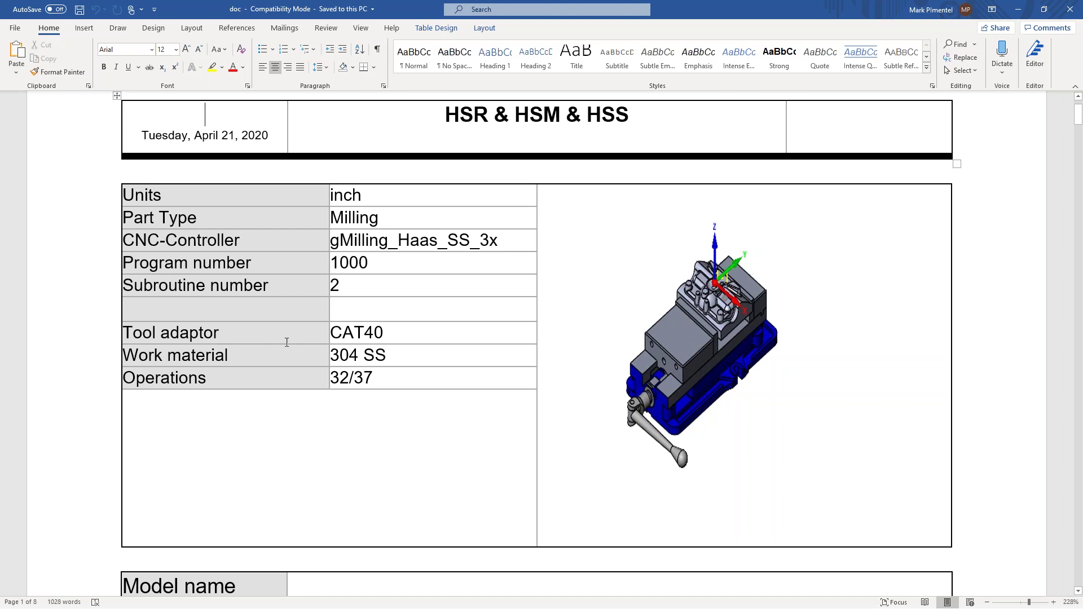
pyautogui.scroll(-1, 362, 331)
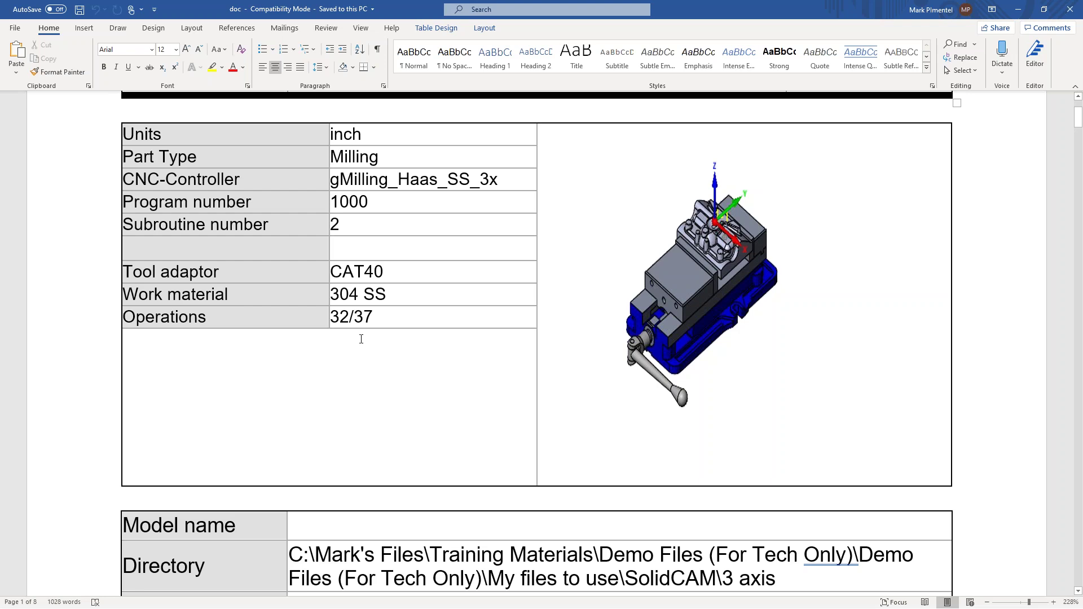
pyautogui.scroll(-5, 361, 339)
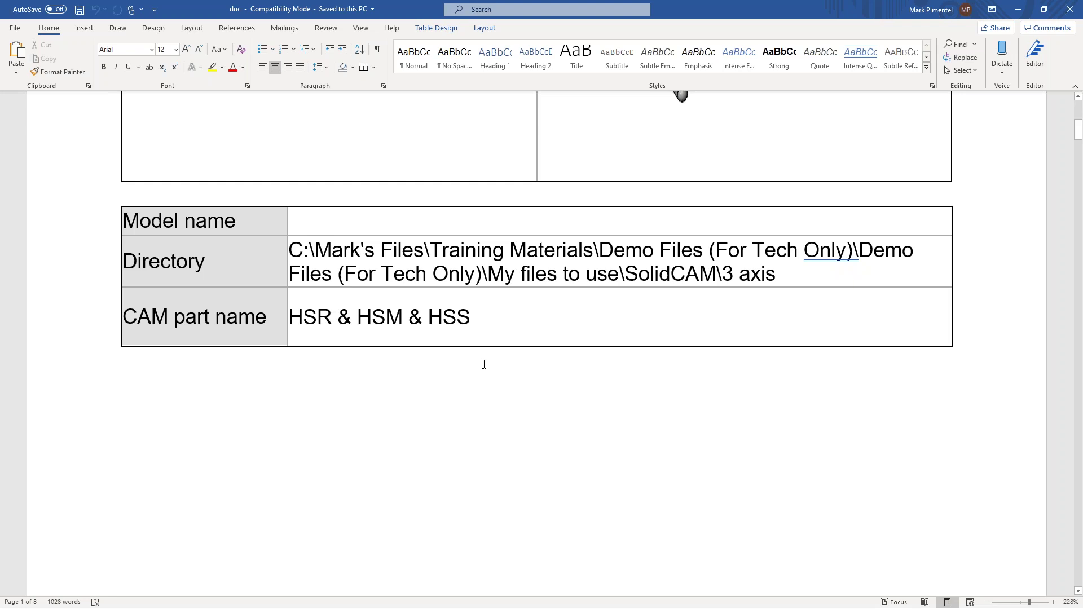
pyautogui.scroll(-5, 485, 364)
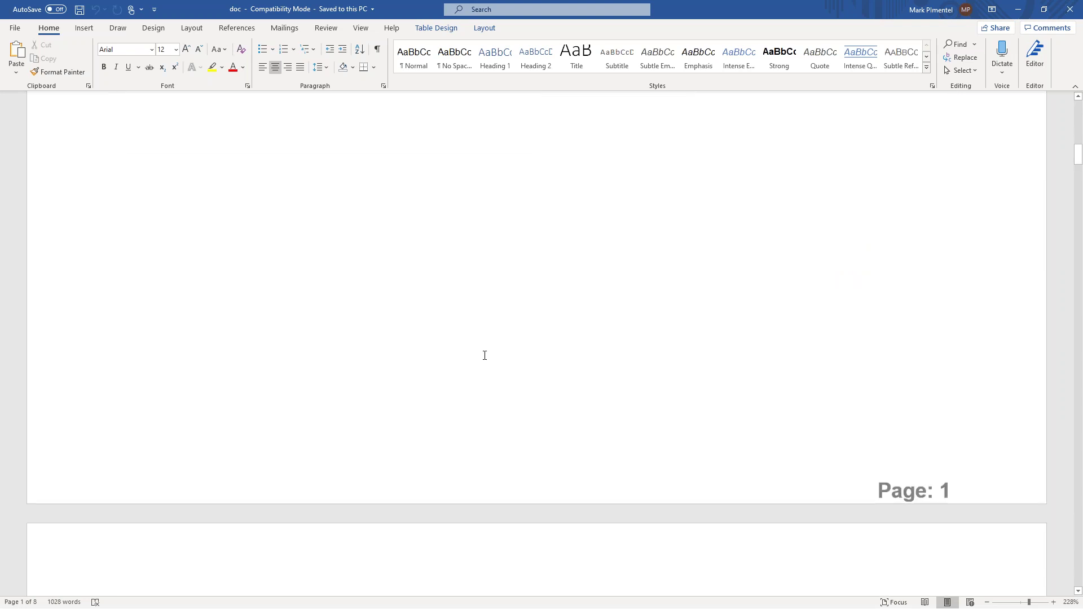
pyautogui.scroll(-5, 485, 355)
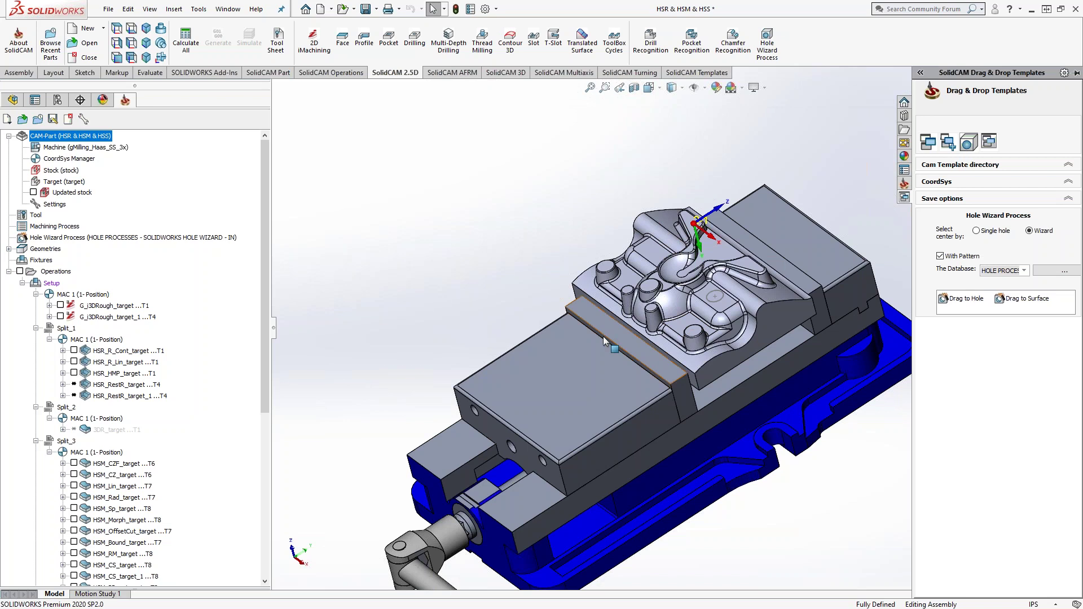
# Step: Orient the vise assembly in SOLIDWORKS to a side view and copy a screen capture of it to the clipboard
pyautogui.moveTo(620, 339); pyautogui.dragTo(623, 234, button='middle')
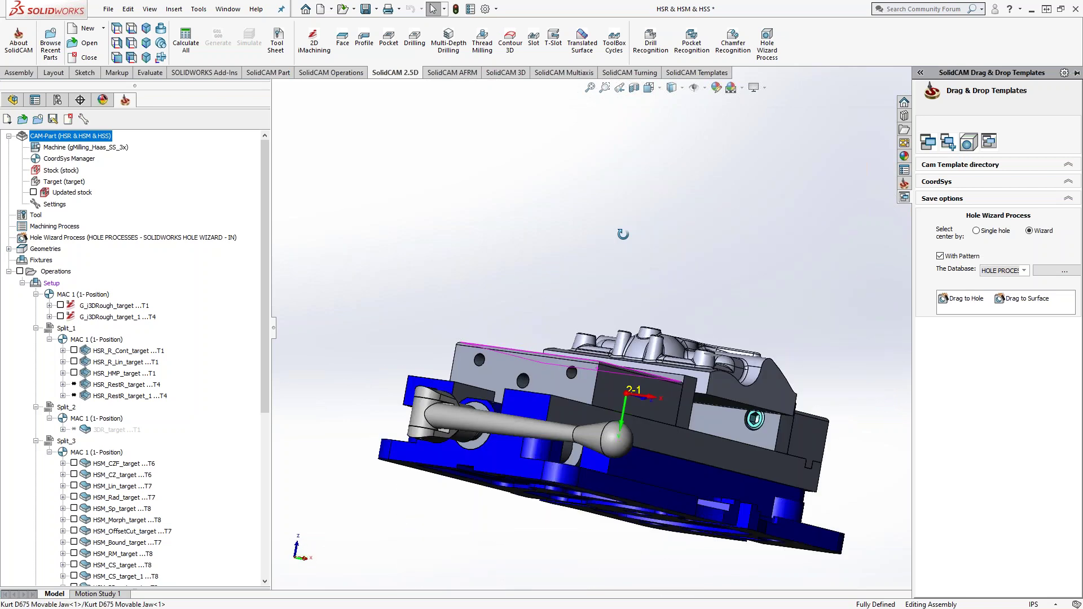
pyautogui.moveTo(622, 234); pyautogui.dragTo(486, 299, button='middle')
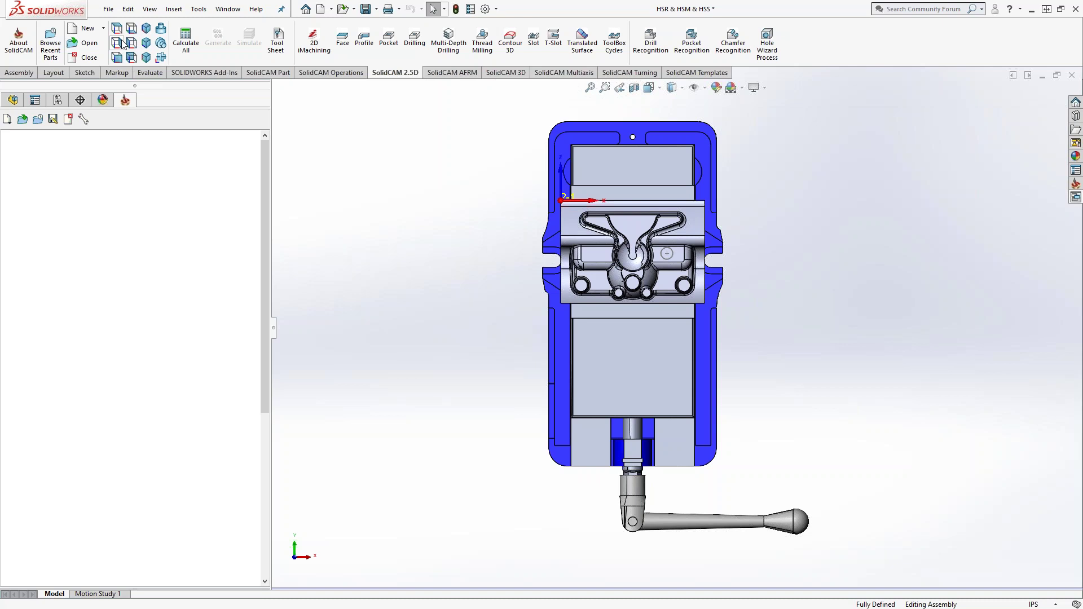
pyautogui.click(131, 43)
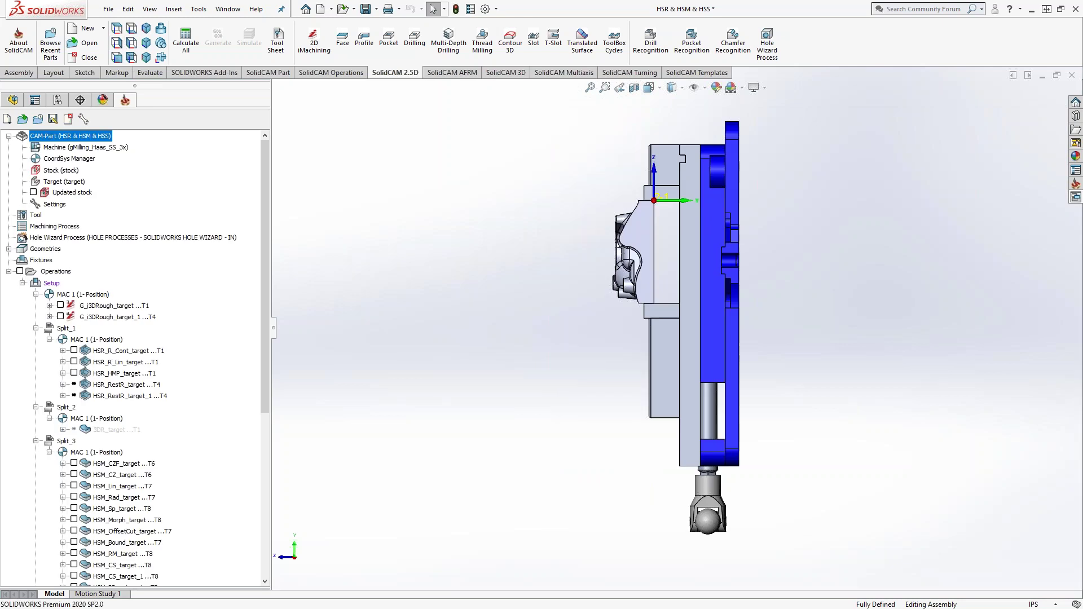
pyautogui.press('Print')
pyautogui.moveTo(580, 105); pyautogui.dragTo(788, 556)
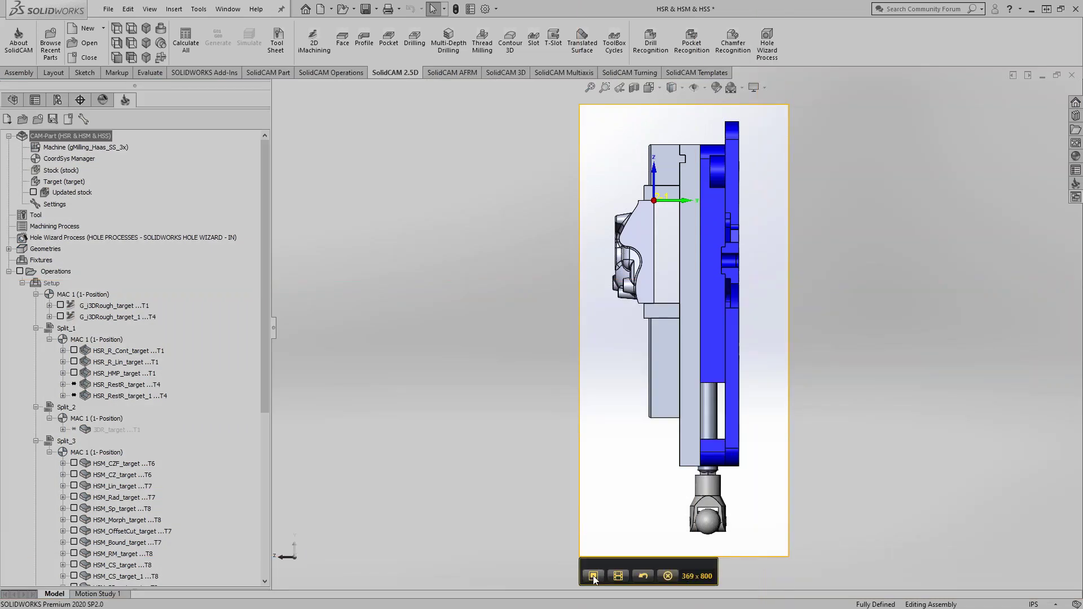
pyautogui.click(593, 576)
pyautogui.click(486, 561)
pyautogui.click(462, 180)
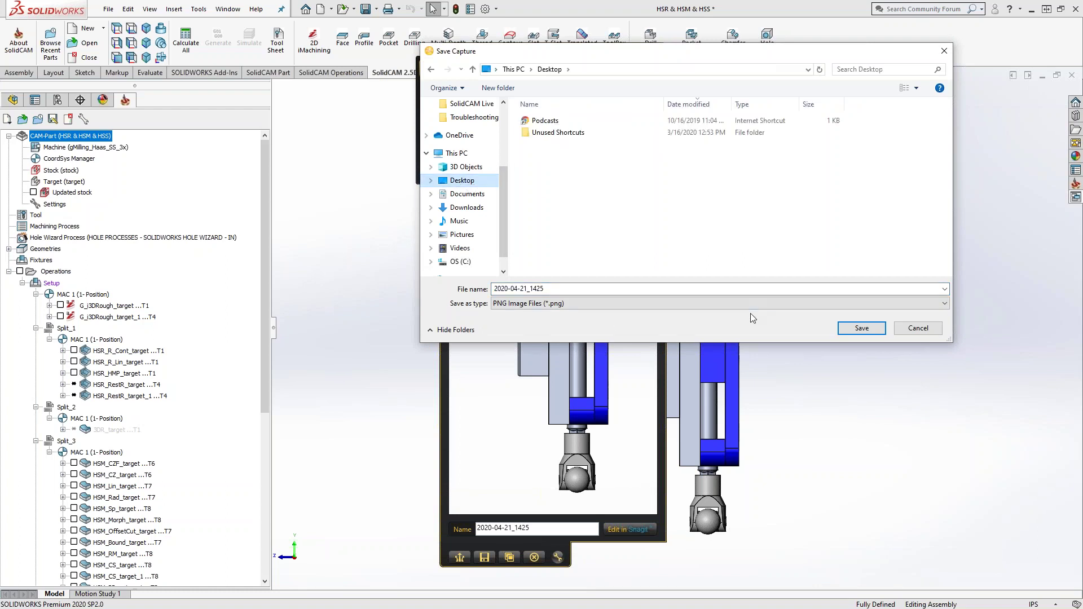
pyautogui.click(902, 329)
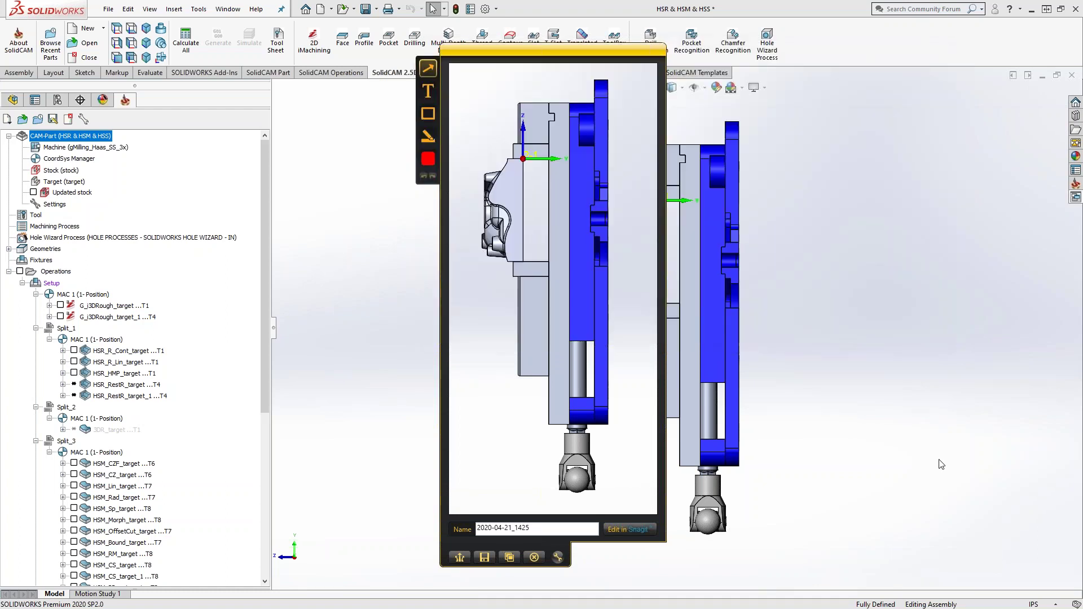
pyautogui.click(509, 559)
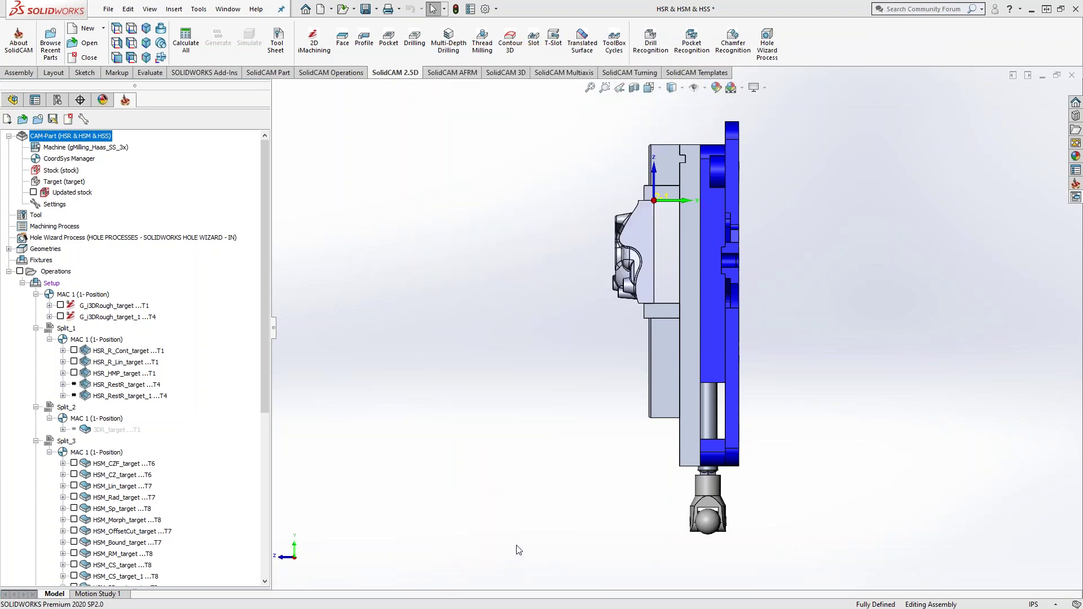
# Step: Switch to the Word tool sheet, replace the first picture on the Images page with the captured view, and shrink it
pyautogui.hotkey('alt', 'Tab')
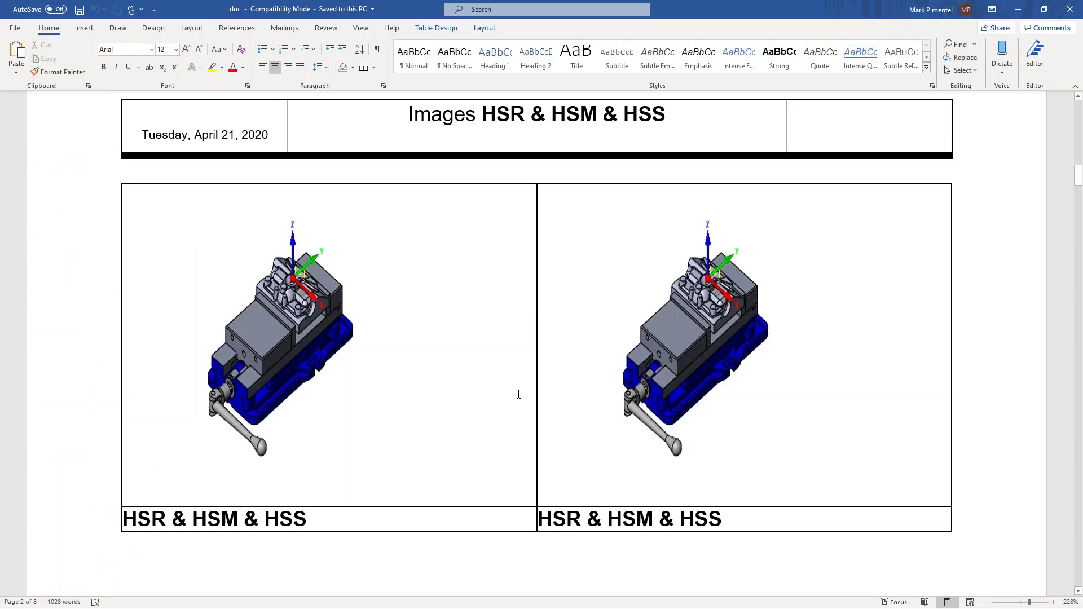
pyautogui.click(257, 333)
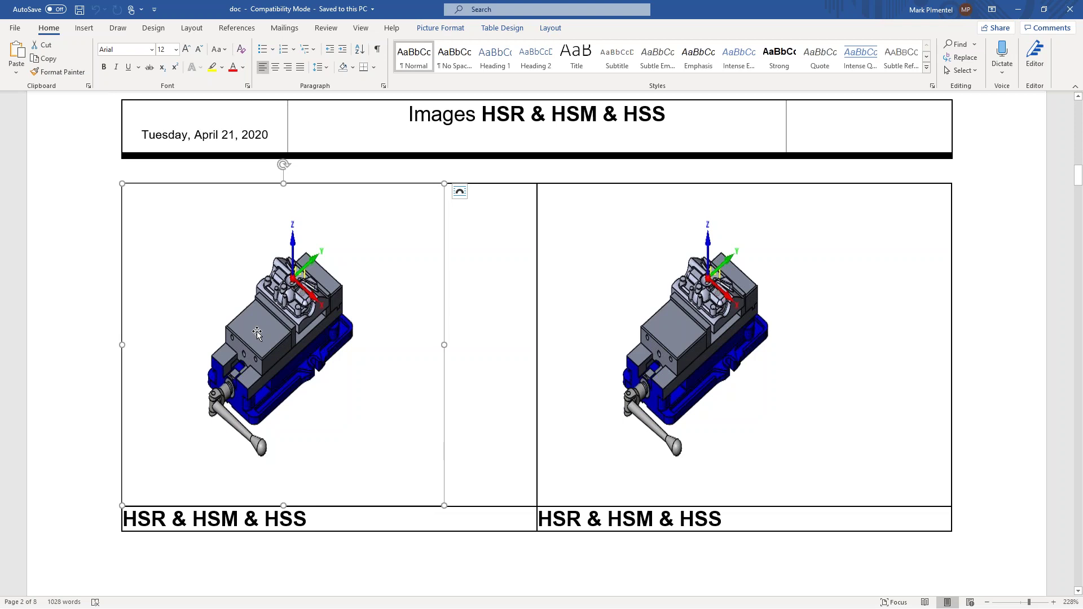
pyautogui.hotkey('ctrl', 'v')
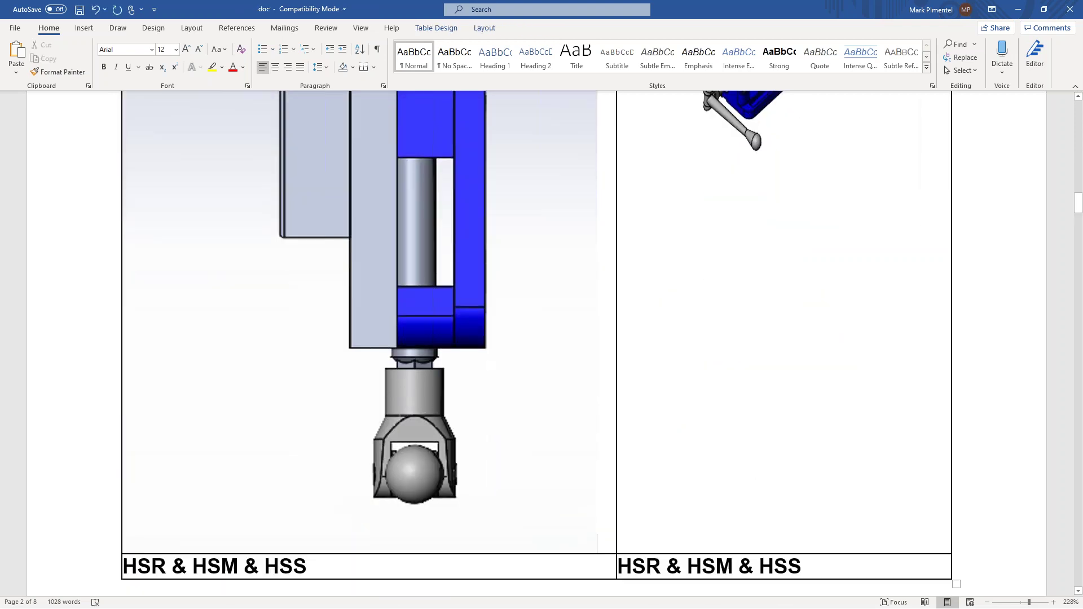
pyautogui.click(373, 327)
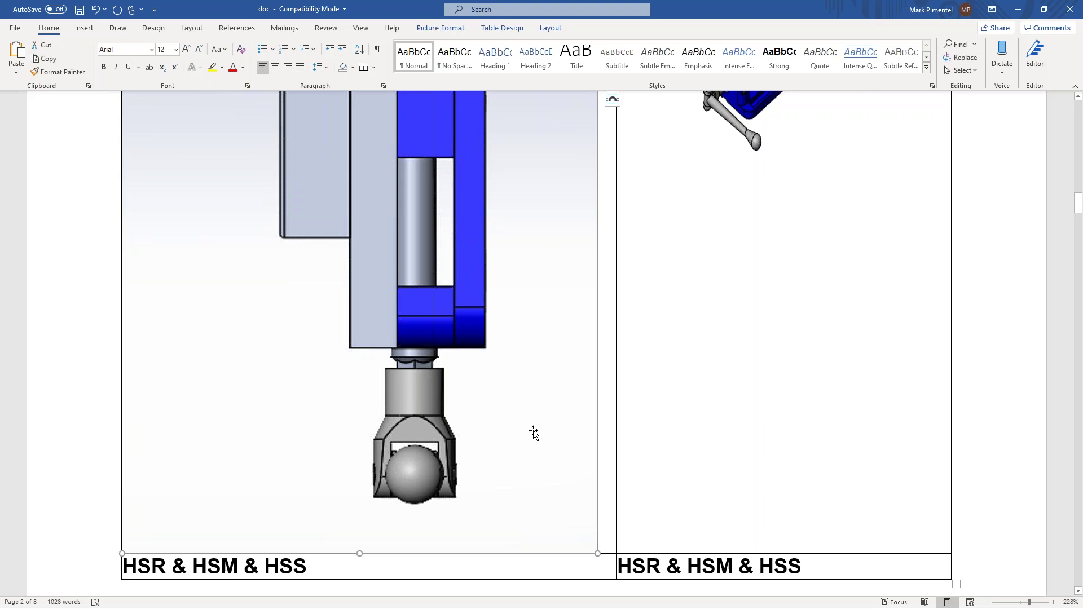
pyautogui.moveTo(596, 540); pyautogui.dragTo(455, 208)
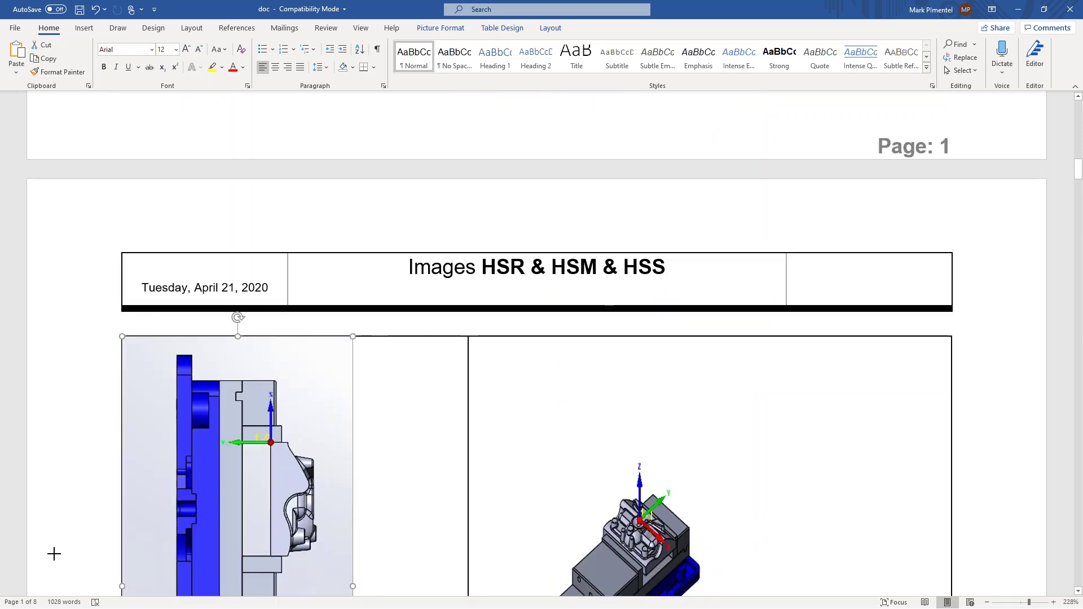
pyautogui.moveTo(353, 592); pyautogui.dragTo(256, 266)
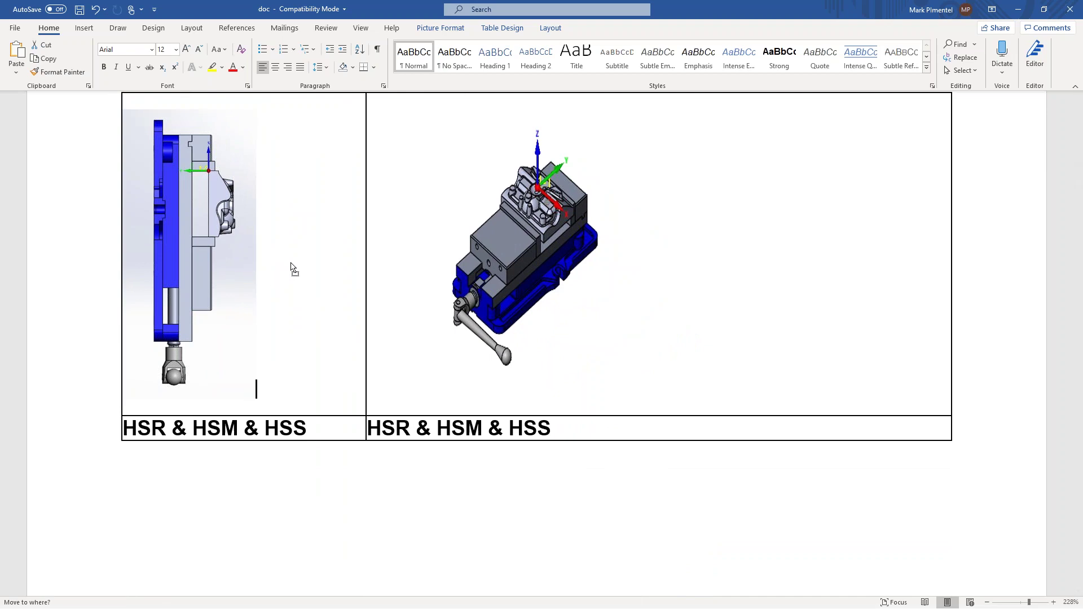
# Step: Try the Top and Bottom and In Front of Text wrapping options on the pasted picture
pyautogui.click(270, 118)
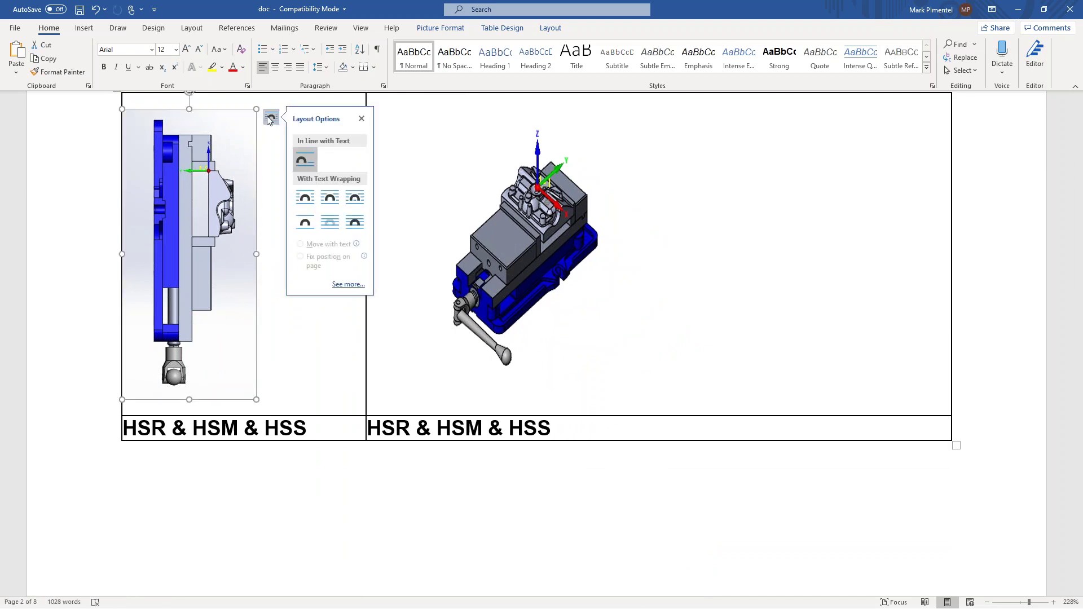
pyautogui.click(305, 223)
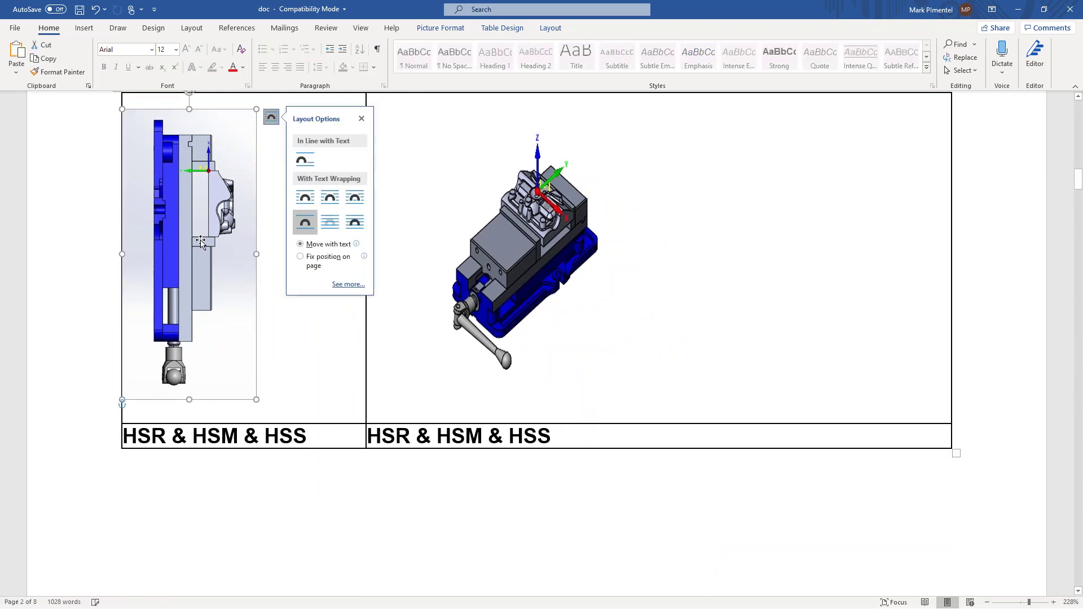
pyautogui.click(301, 257)
pyautogui.click(301, 244)
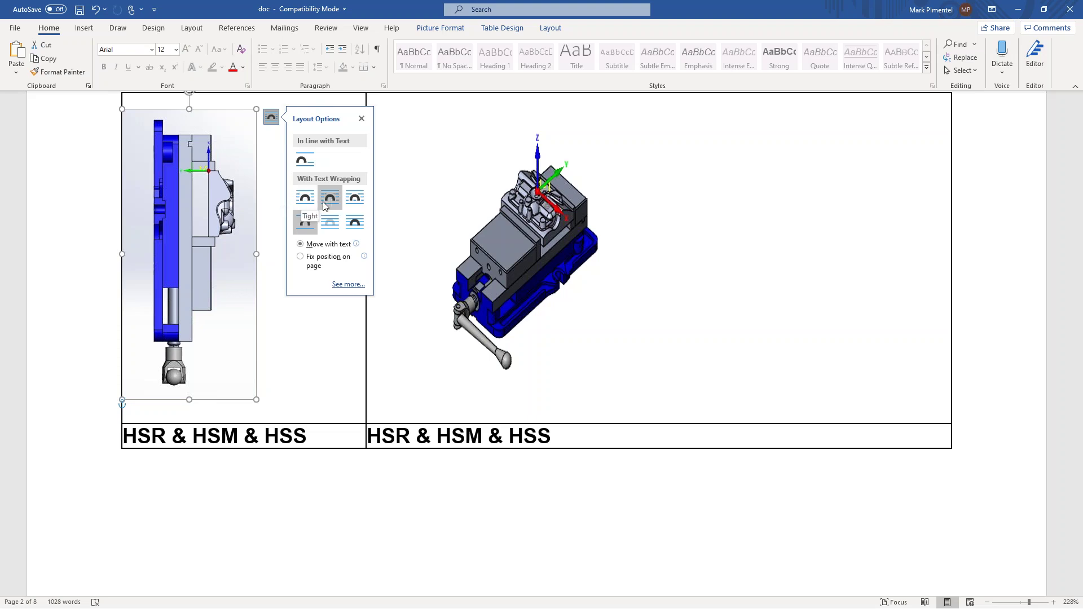
pyautogui.click(354, 225)
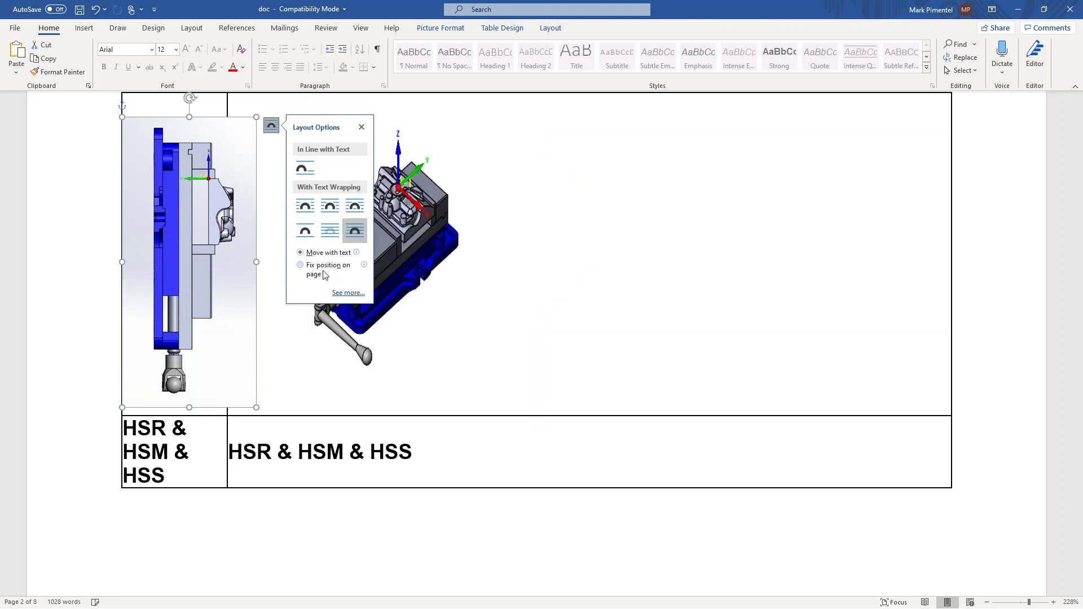
pyautogui.click(361, 127)
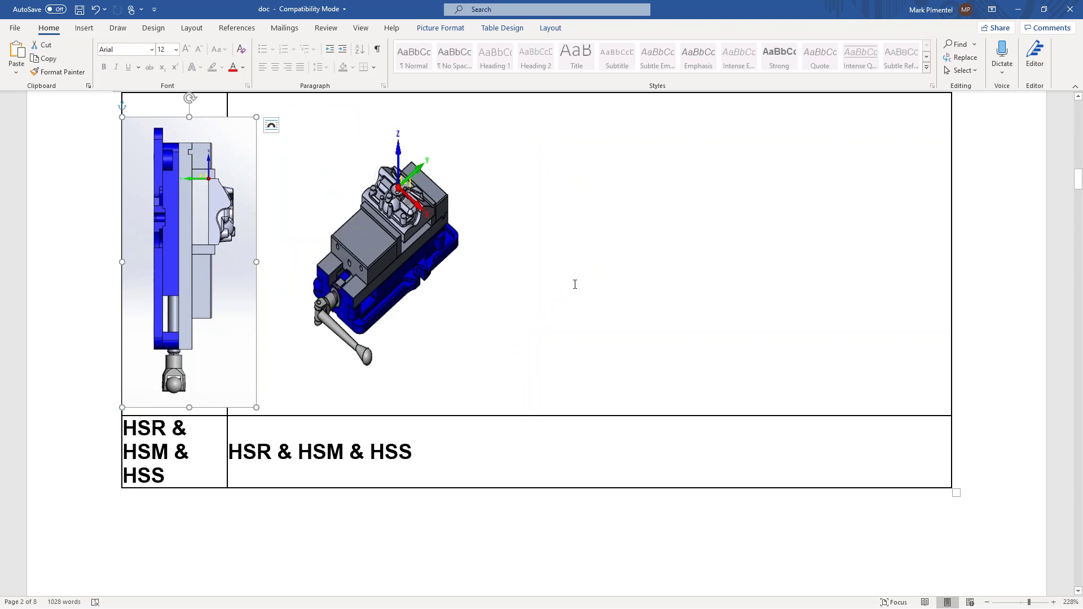
# Step: Undo the wrapping, resizing and pasting of the captured picture to restore the original image in the tool sheet
pyautogui.hotkey('ctrl', 'z')
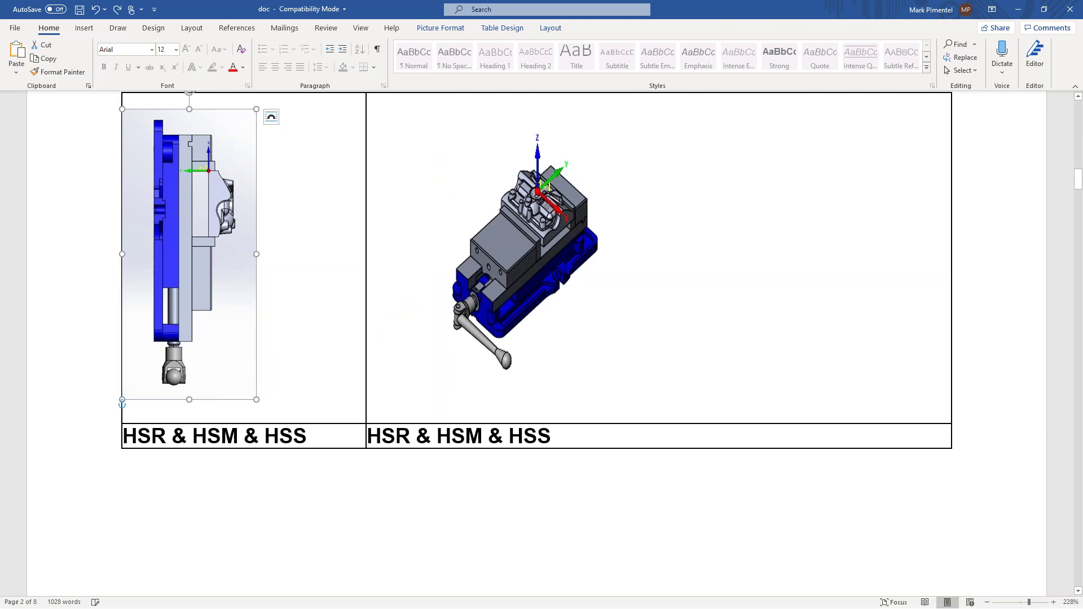
pyautogui.hotkey('ctrl', 'z')
pyautogui.hotkey('ctrl', 'z')
pyautogui.hotkey('ctrl', 'z')
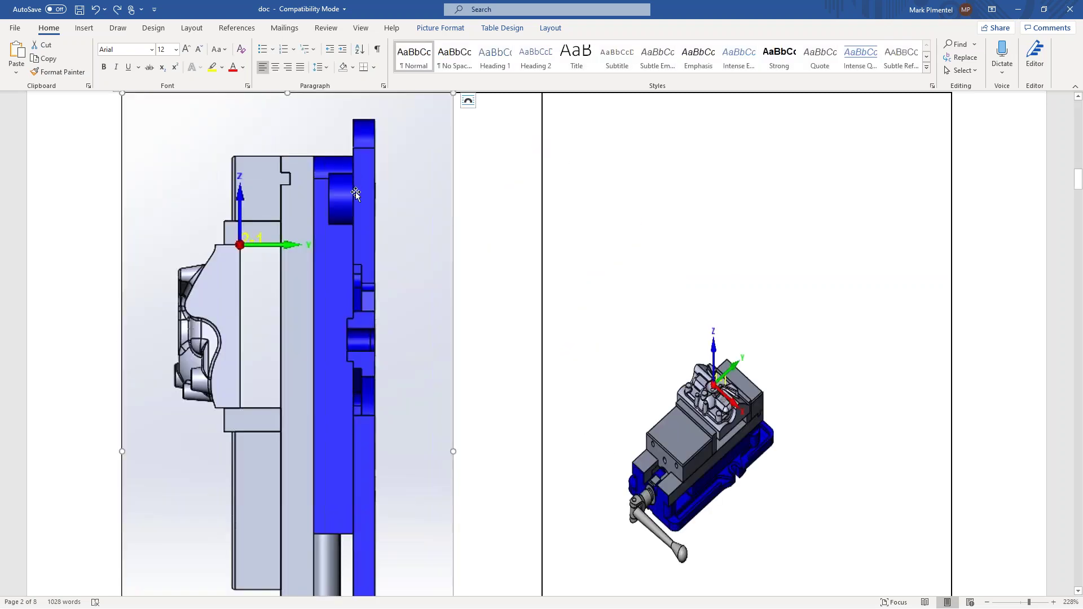
pyautogui.rightClick(412, 198)
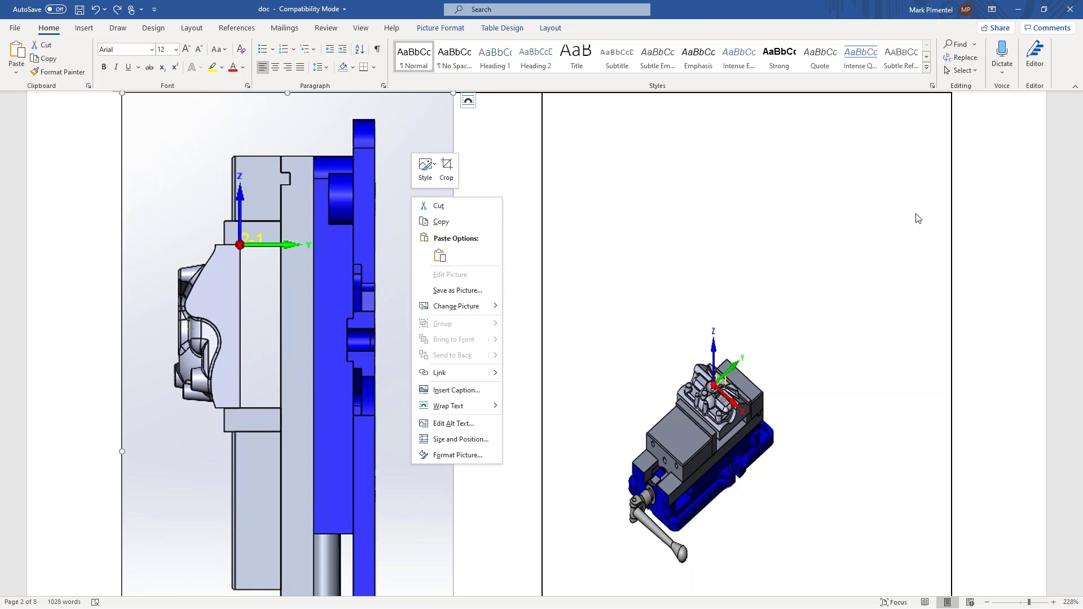
pyautogui.click(975, 224)
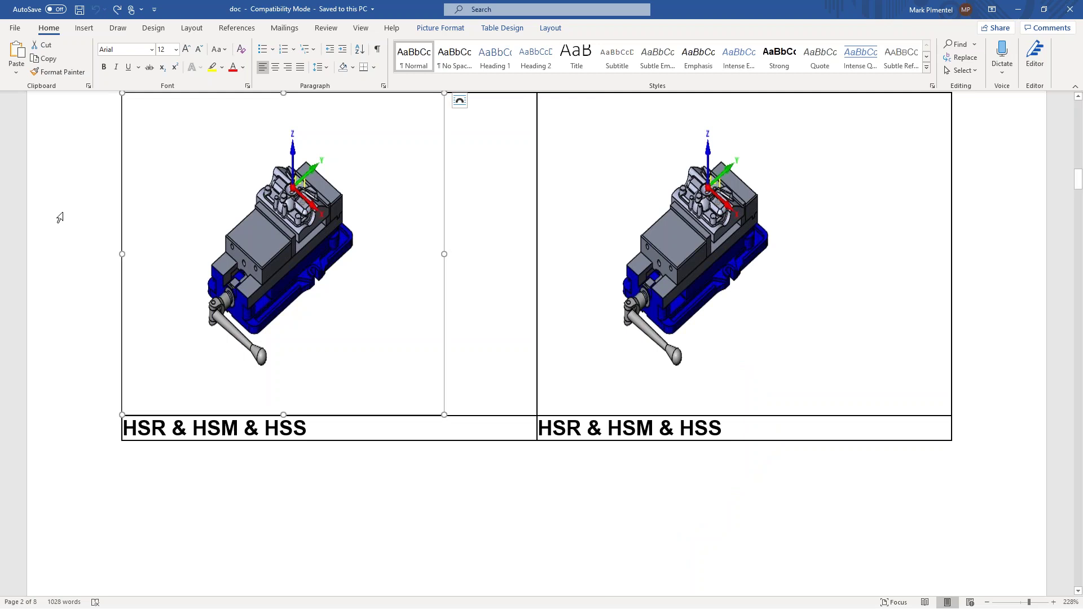
pyautogui.click(60, 218)
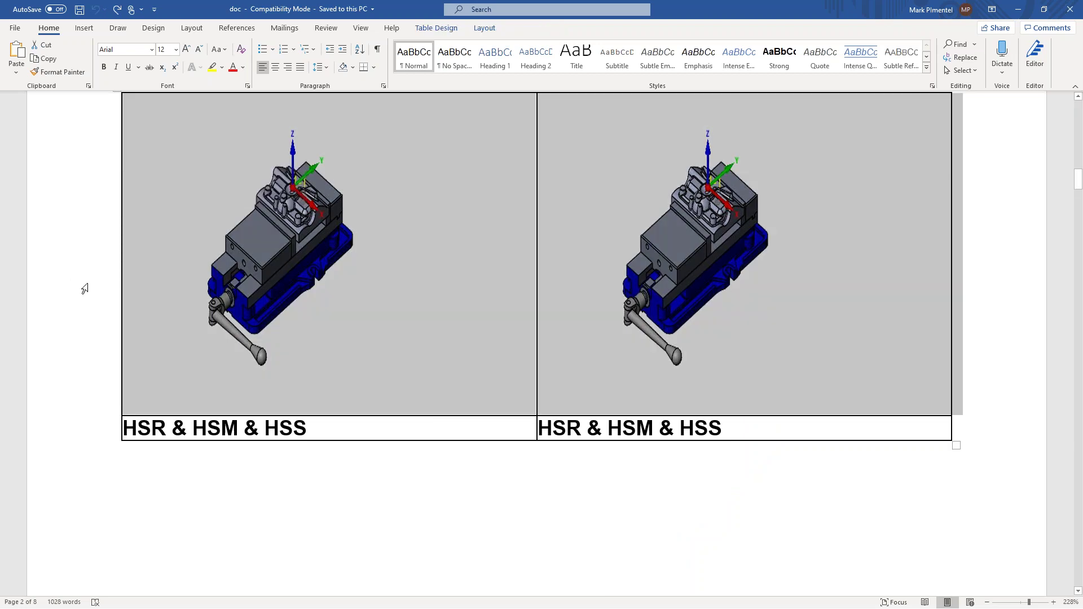
# Step: Review the tool sheet from the Images page through the Tool Table pages to the start of the Operation Summary
pyautogui.click(284, 238)
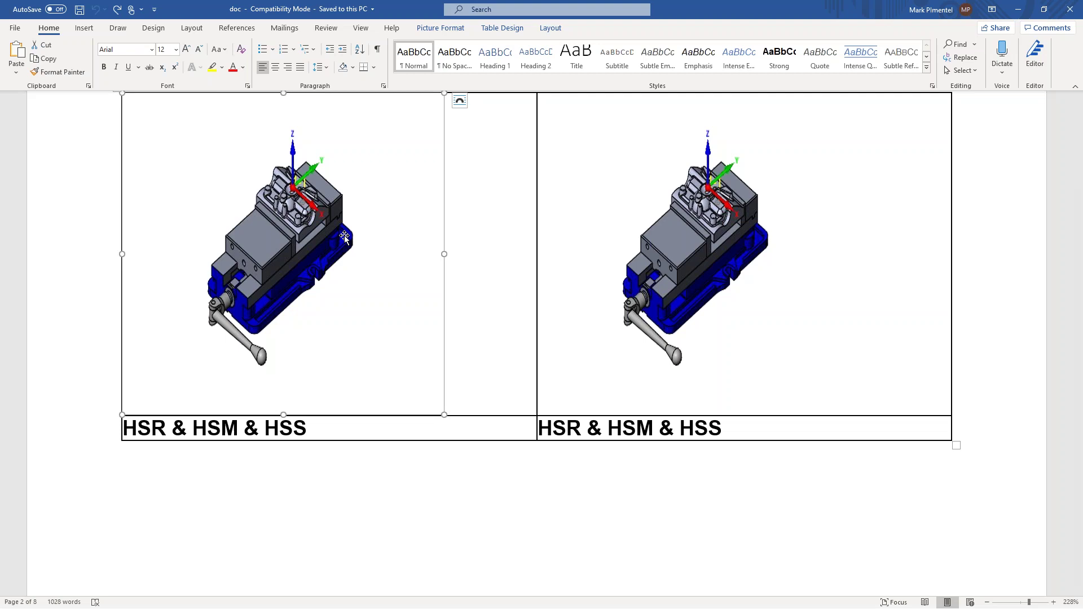
pyautogui.scroll(-10, 346, 237)
pyautogui.scroll(-3, 350, 252)
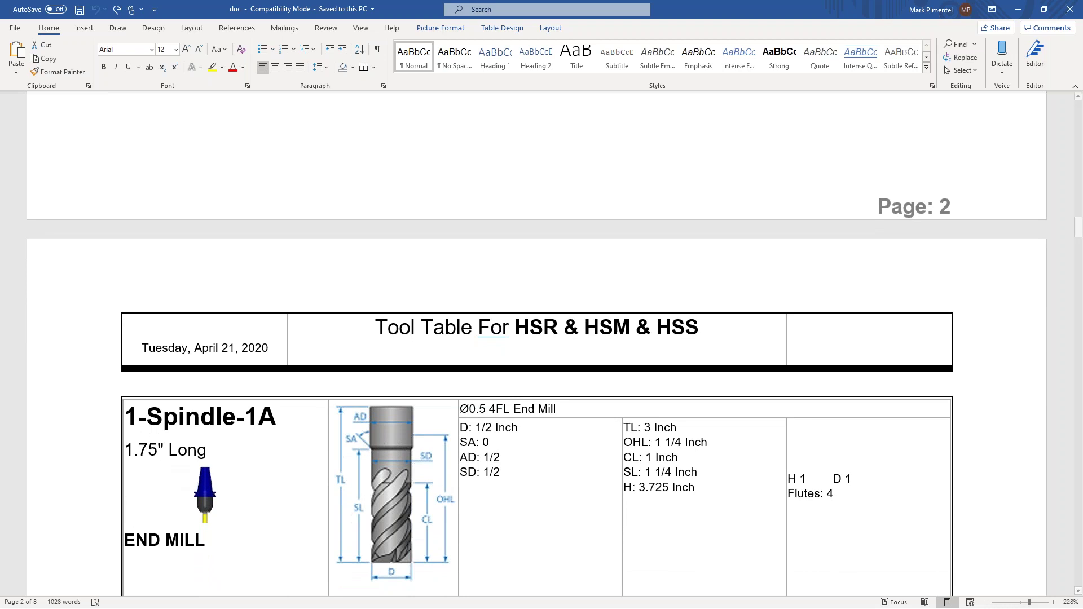
pyautogui.scroll(-3, 331, 259)
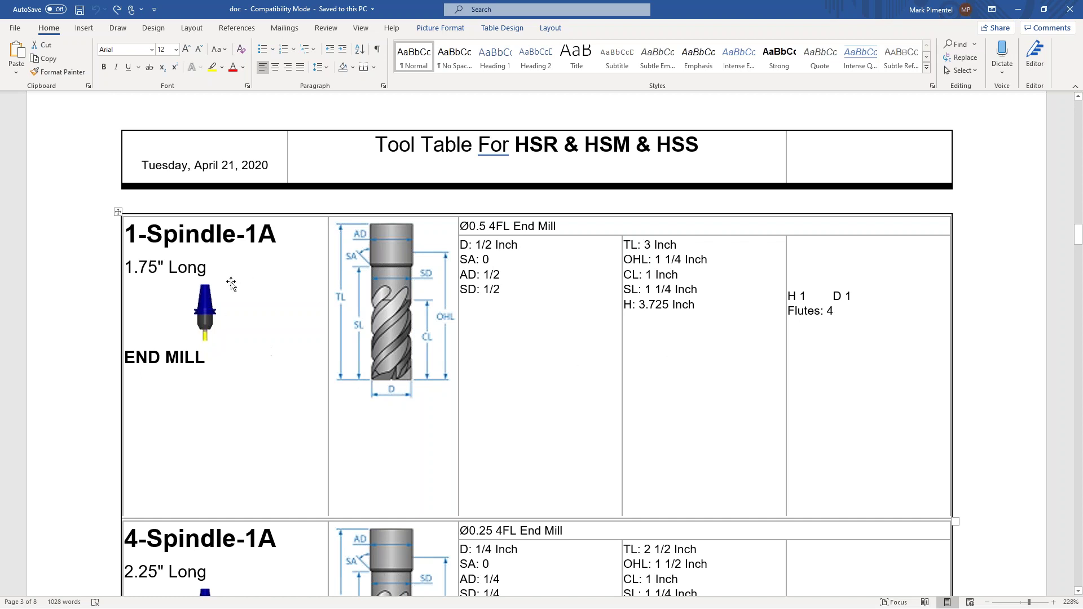
pyautogui.scroll(-3, 497, 298)
pyautogui.scroll(-20, 496, 299)
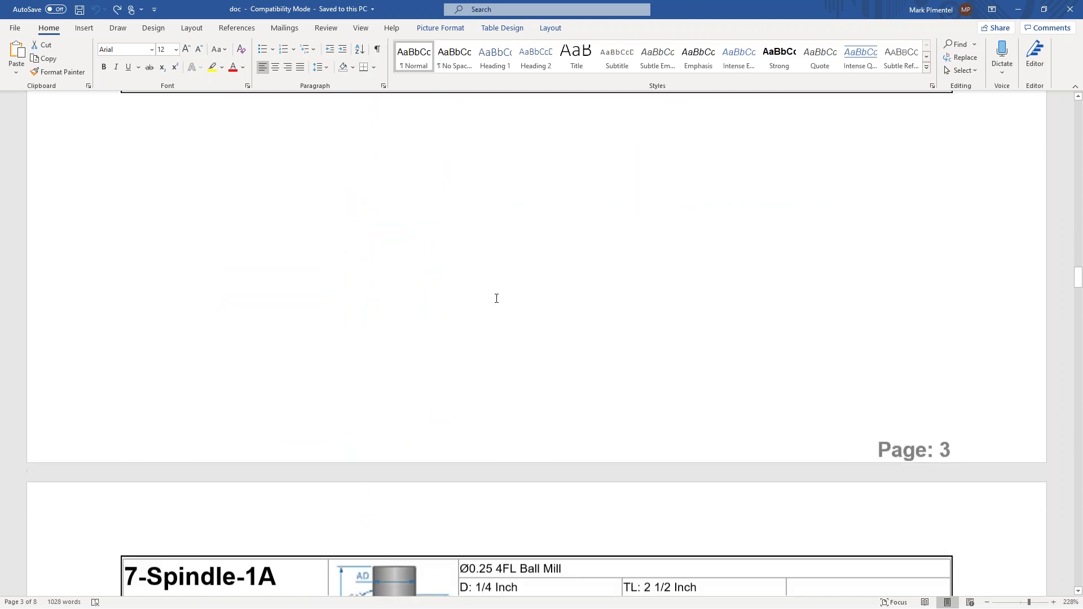
pyautogui.scroll(-15, 536, 345)
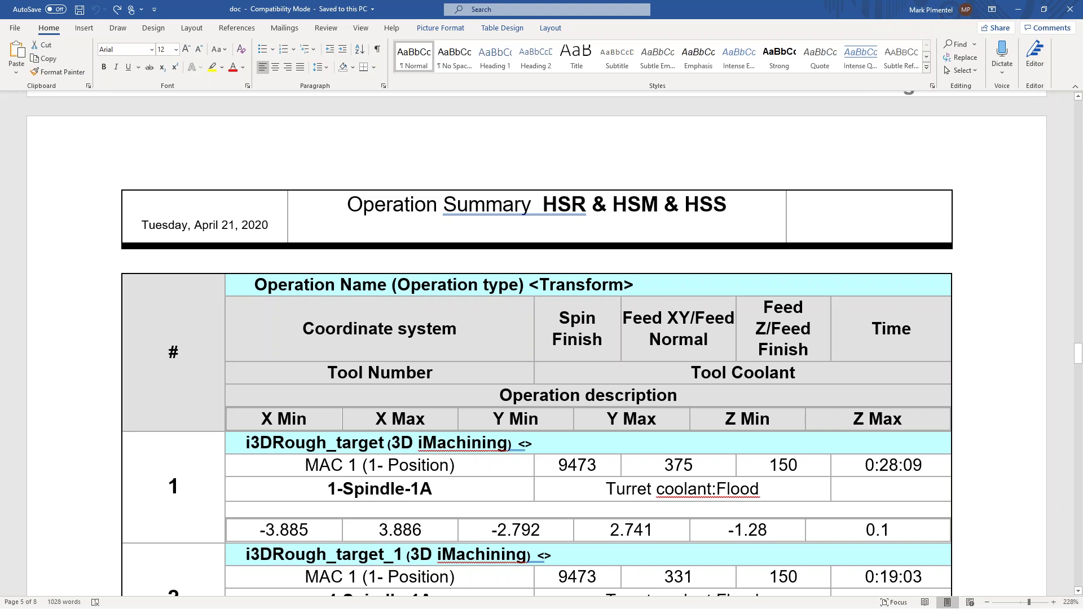
# Step: Examine the Operation Summary table through its last operation and total time, and return to the first roughing operations
pyautogui.scroll(-3, 507, 236)
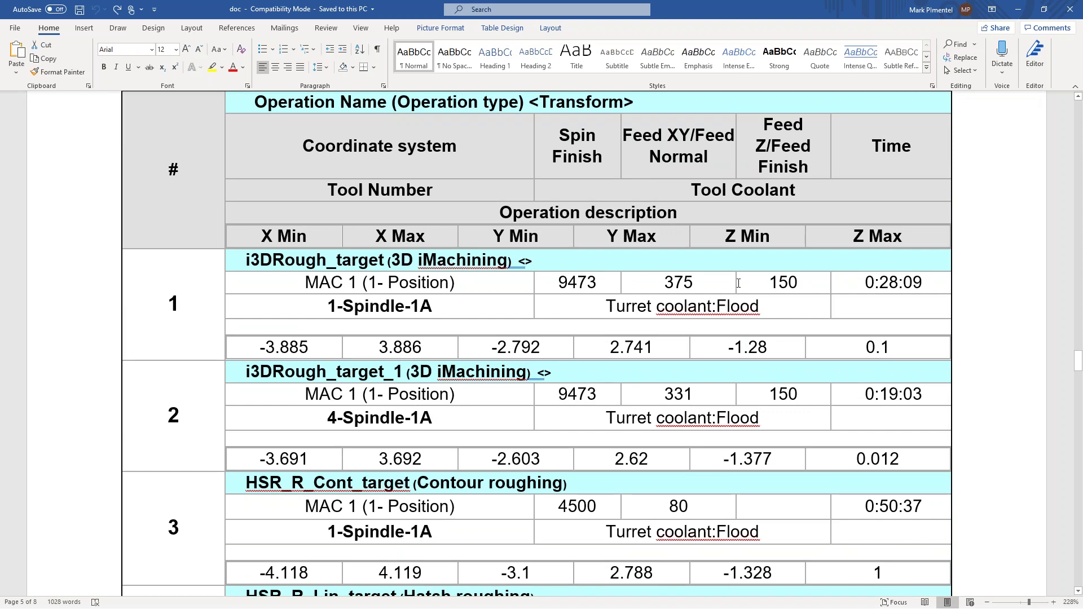
pyautogui.scroll(-20, 739, 283)
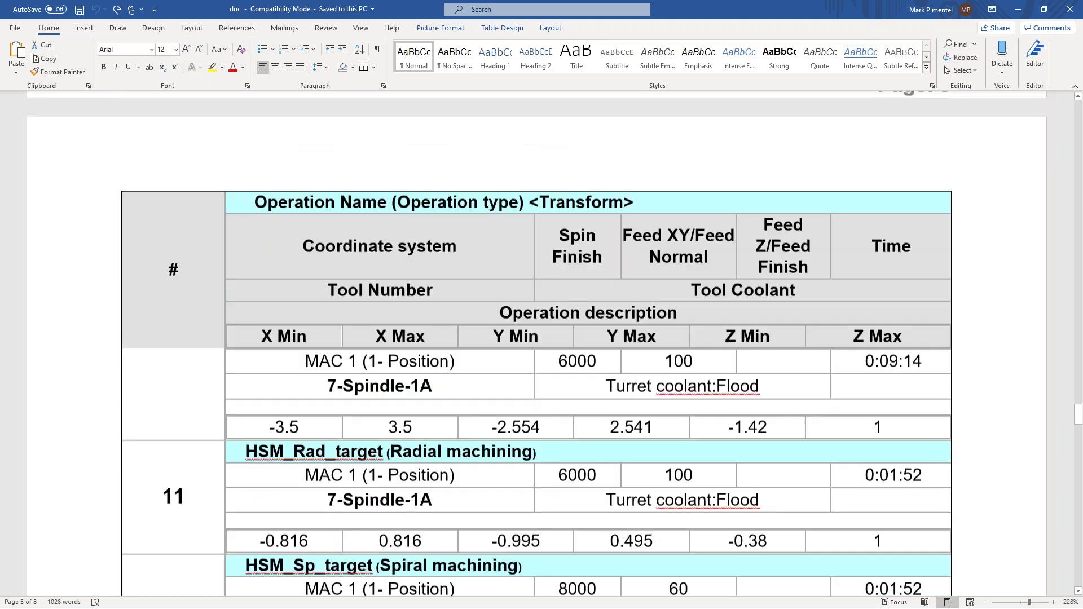
pyautogui.scroll(-20, 745, 320)
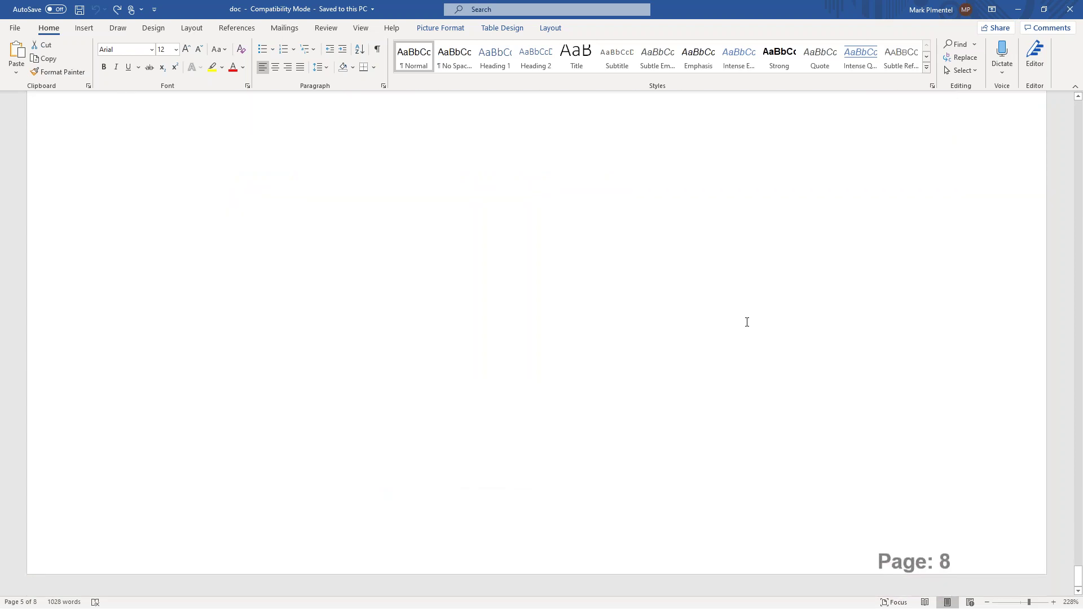
pyautogui.scroll(6, 747, 323)
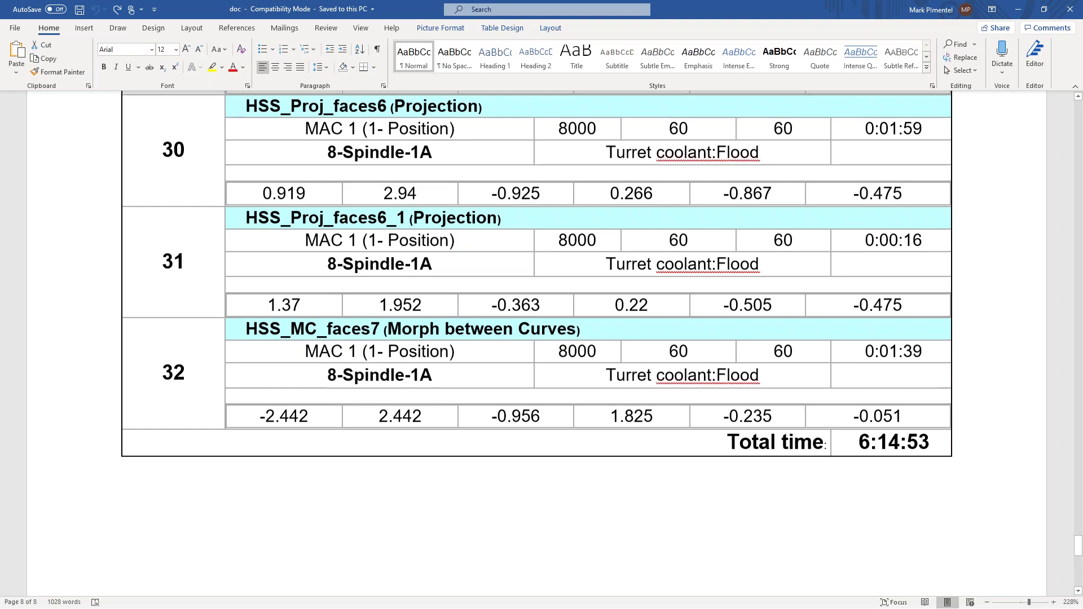
pyautogui.scroll(15, 842, 438)
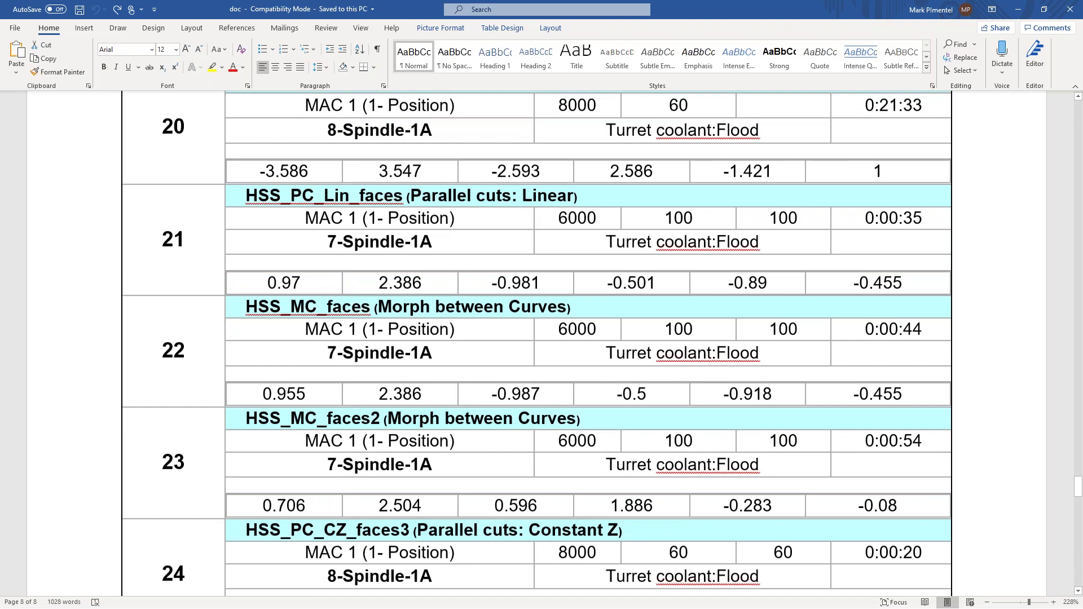
pyautogui.scroll(5, 536, 344)
pyautogui.scroll(15, 536, 344)
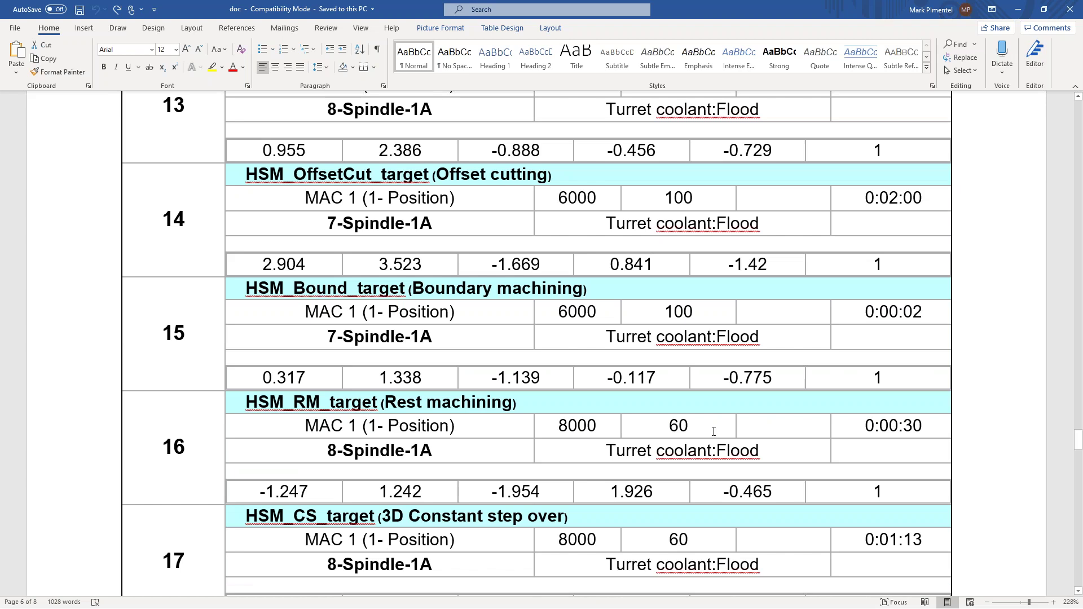
pyautogui.scroll(20, 713, 432)
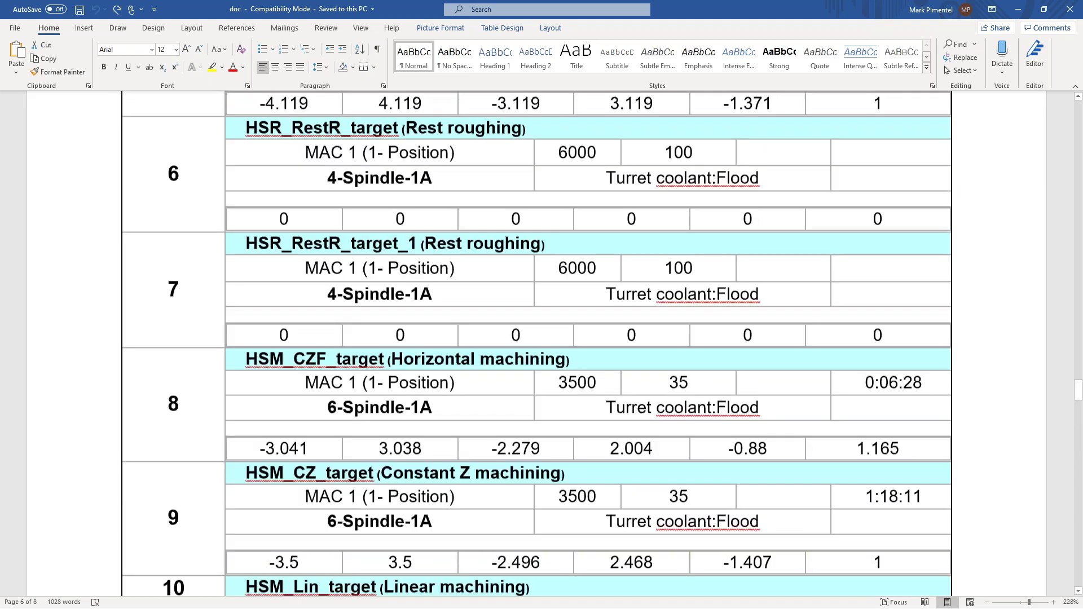
pyautogui.scroll(15, 537, 344)
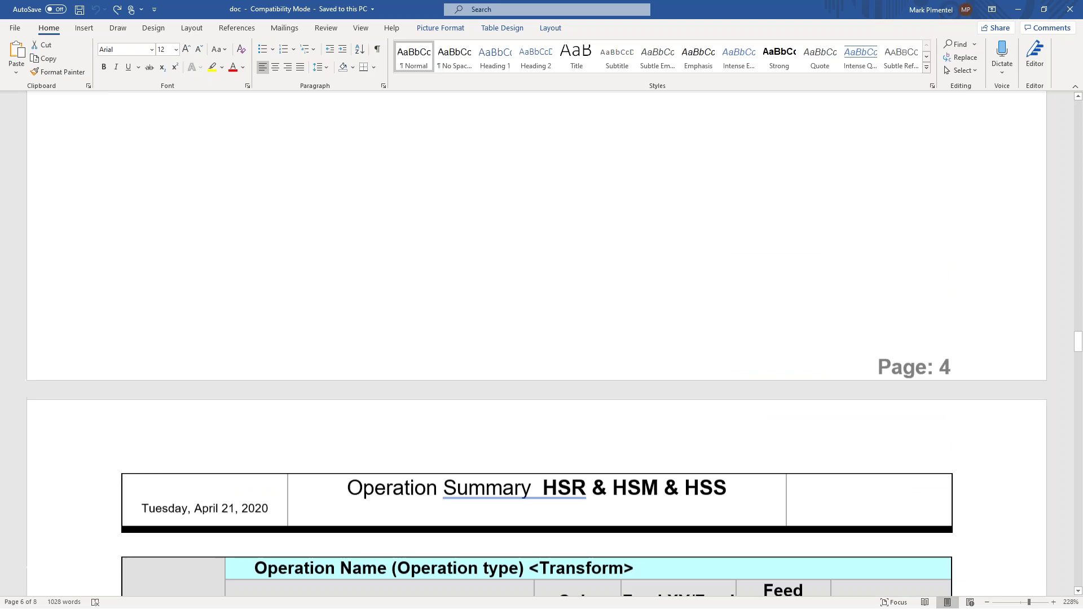
pyautogui.scroll(-10, 538, 343)
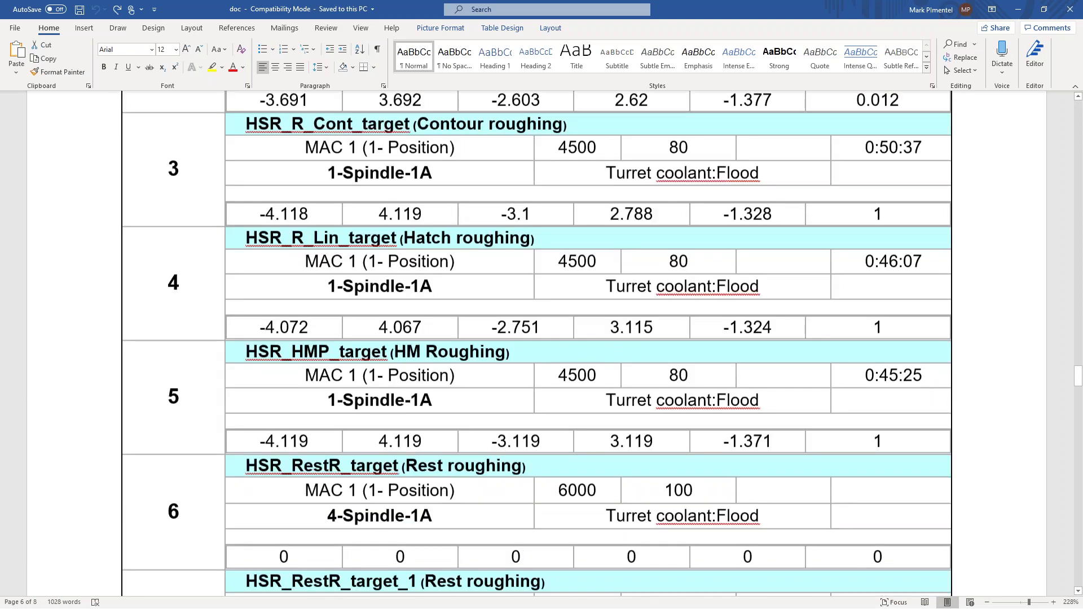
pyautogui.scroll(3, 537, 343)
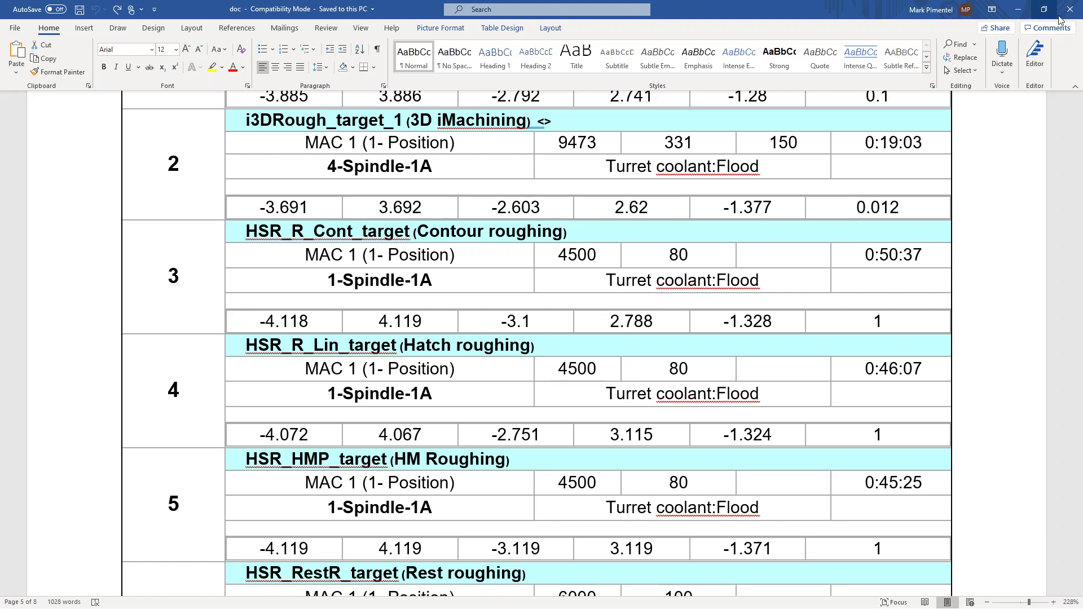
# Step: Switch back to SOLIDWORKS, view the local and global holder lists for tool 1, and close the Part Tool Table
pyautogui.click(1016, 12)
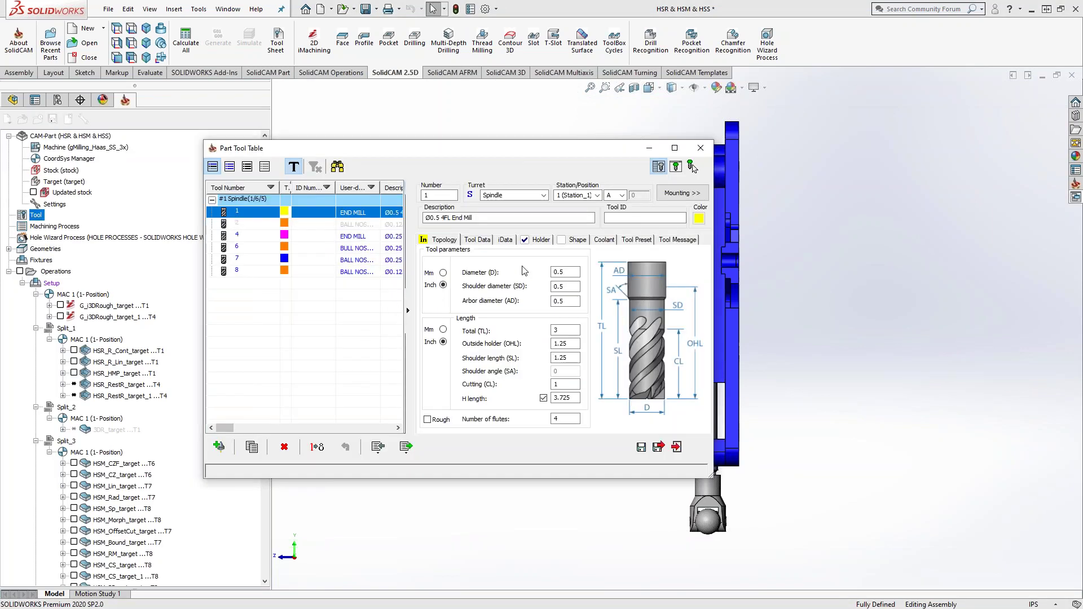
pyautogui.click(539, 240)
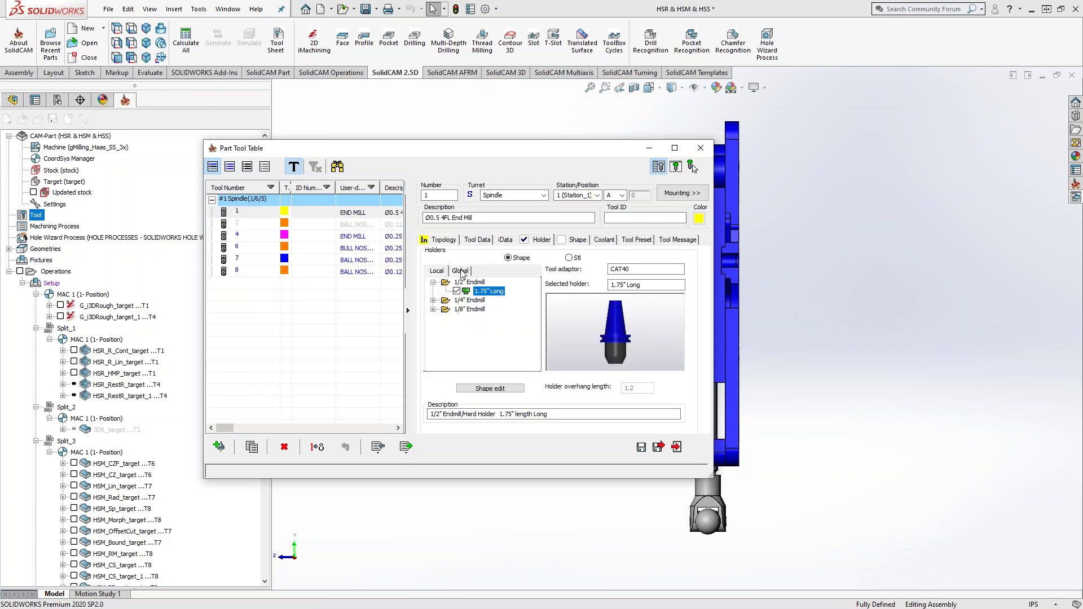
pyautogui.click(462, 271)
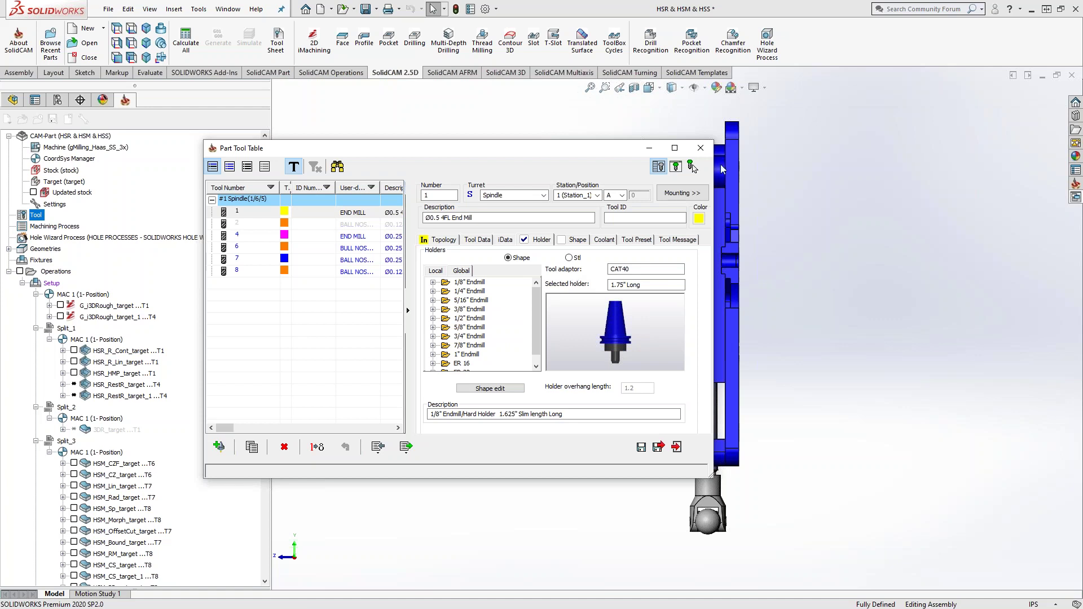
pyautogui.click(704, 149)
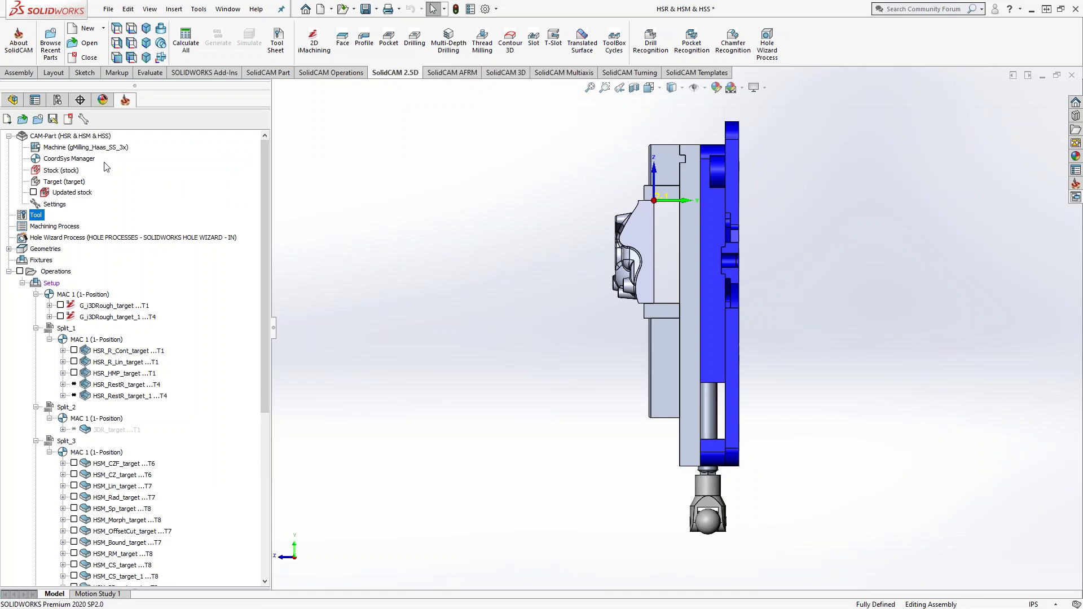
# Step: Open the CAM-part's machine definition, inspect the available Machine's Tool Table Name options in its working style, and close the Machine ID Editor
pyautogui.doubleClick(49, 145)
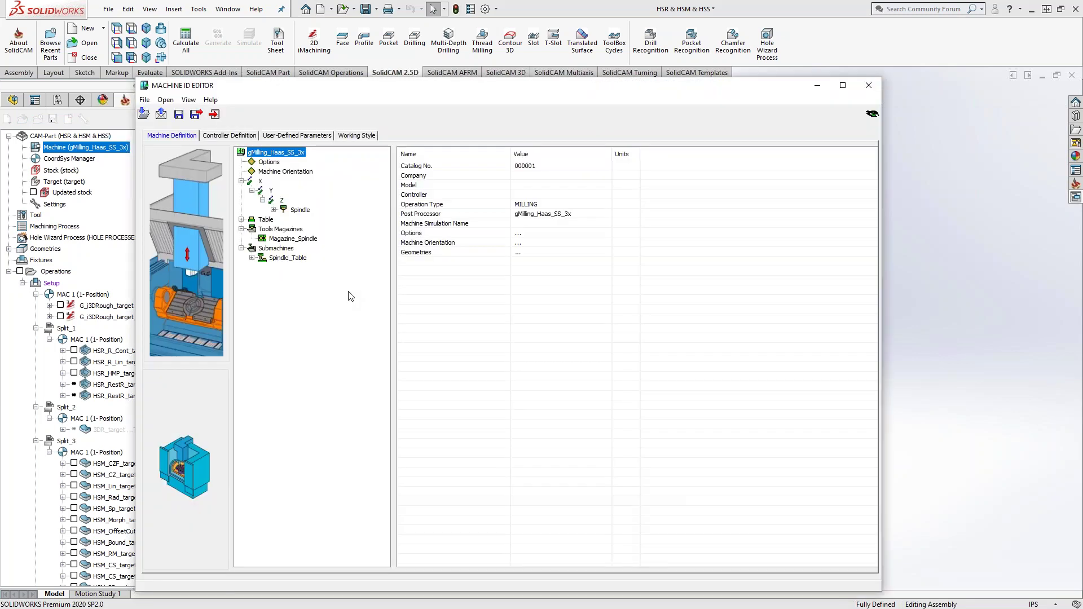
pyautogui.click(353, 136)
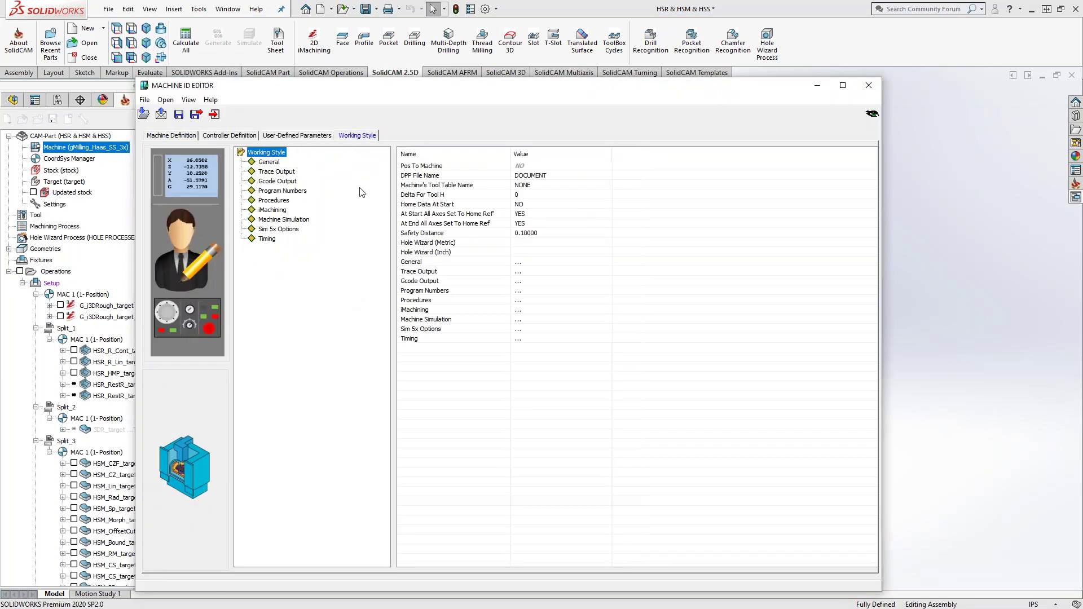
pyautogui.click(580, 225)
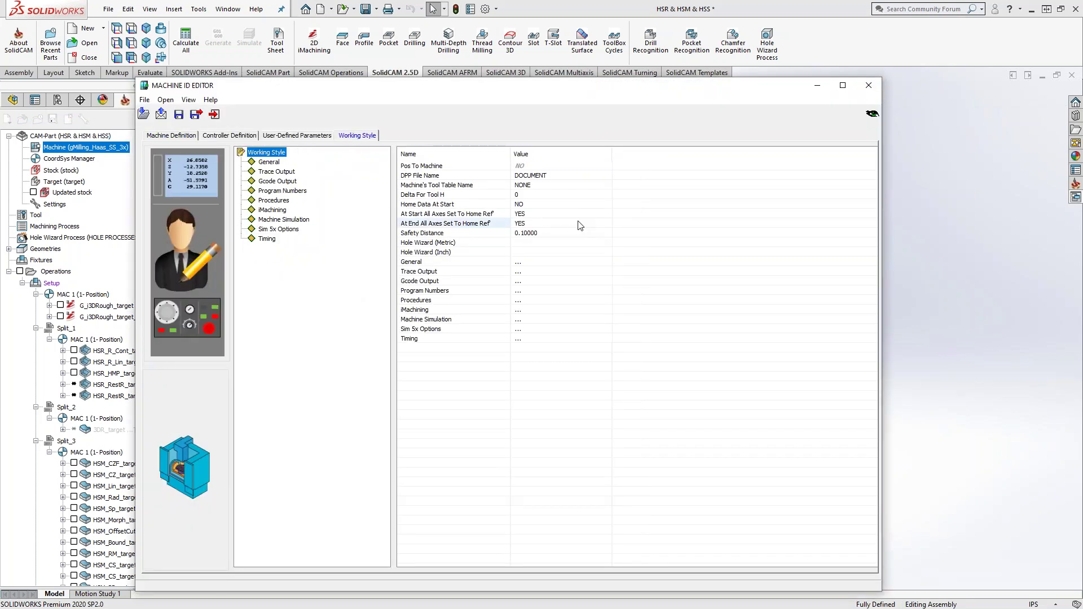
pyautogui.click(548, 185)
pyautogui.click(607, 186)
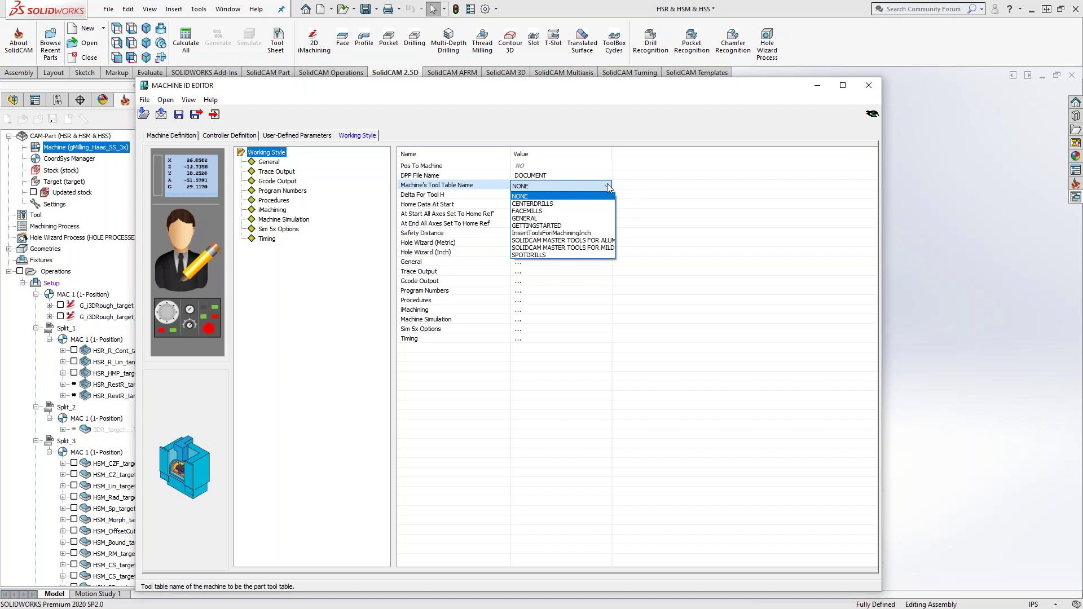
pyautogui.click(481, 116)
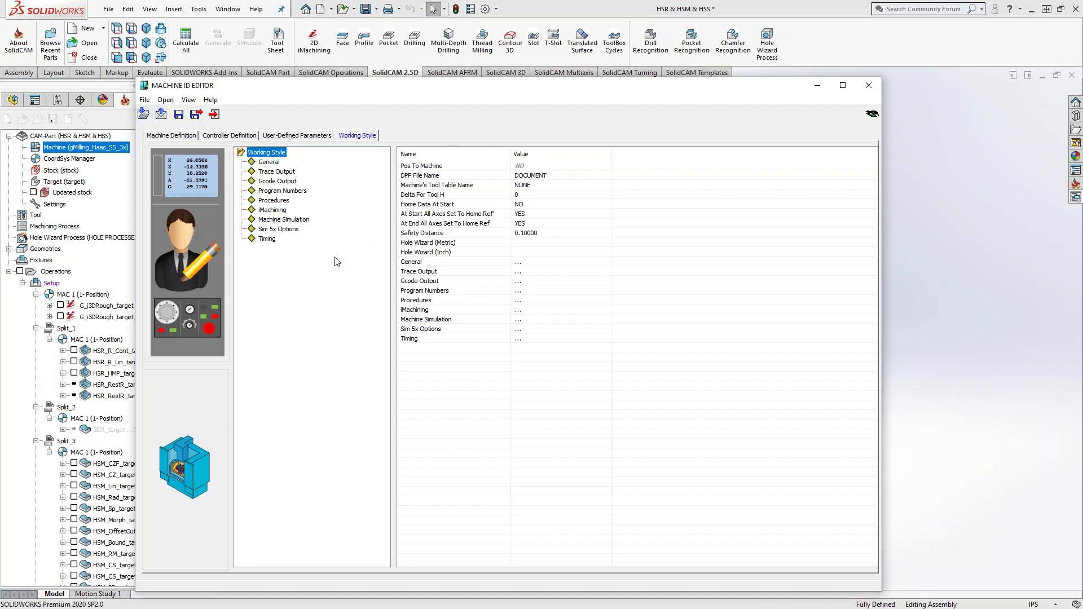
pyautogui.click(162, 138)
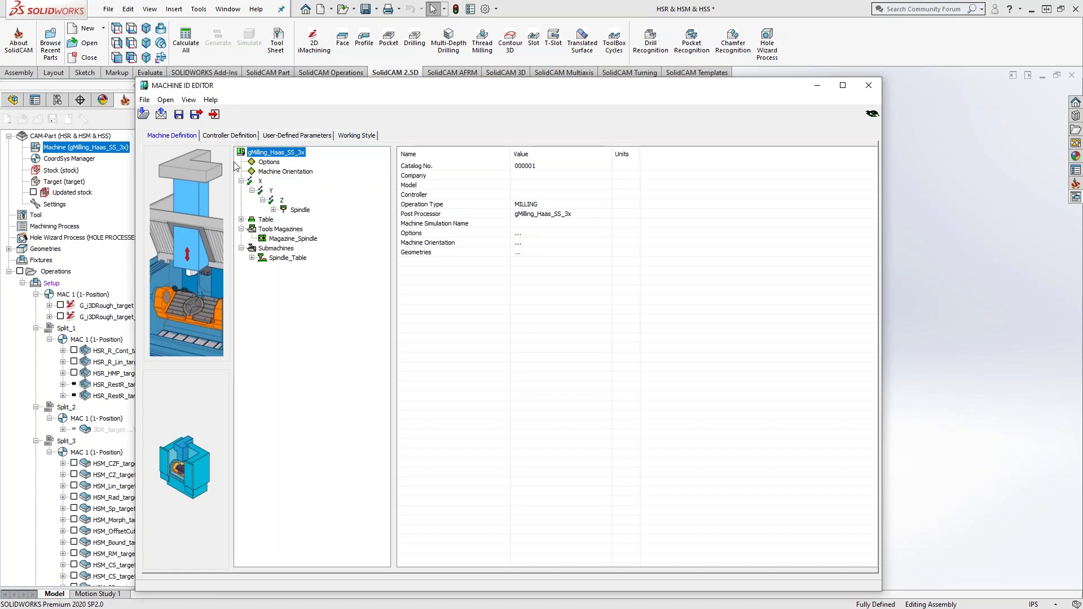
pyautogui.click(865, 87)
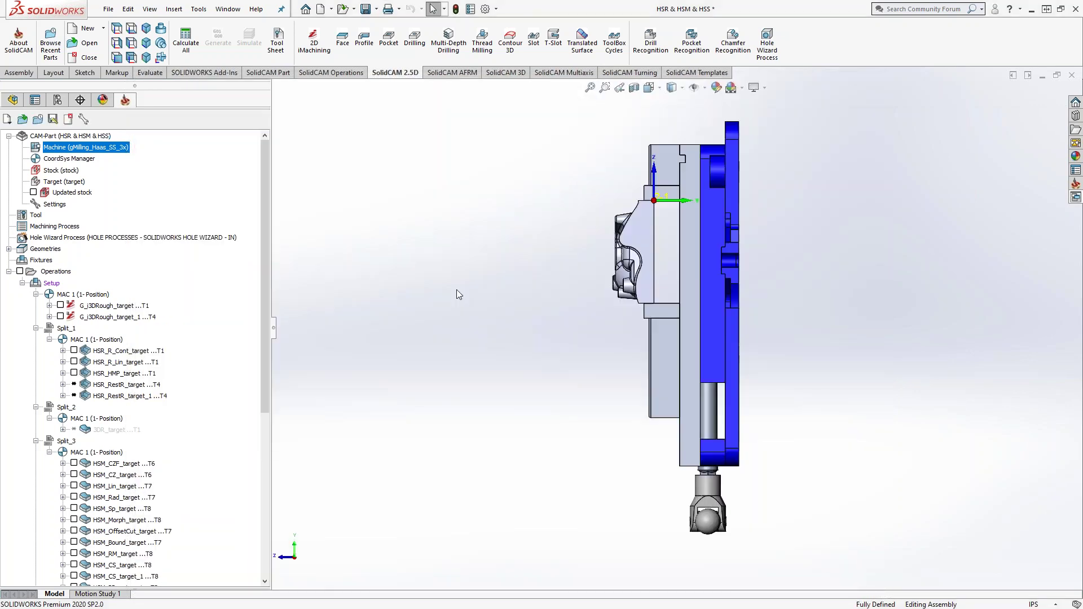